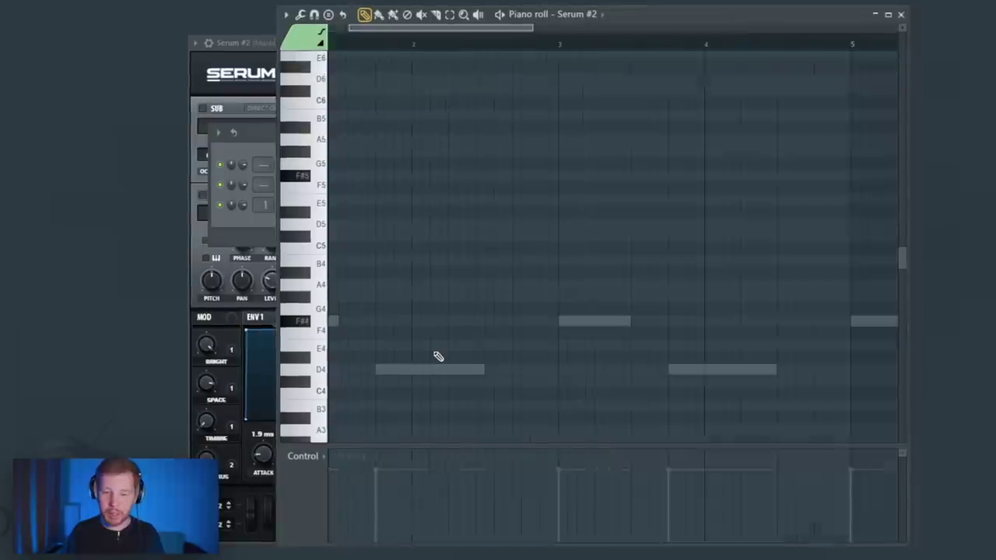
Step: Draw a C#4, D4, C#4 run across the second half of bar 2 in the Serum #2 piano roll and play it back
key(space)
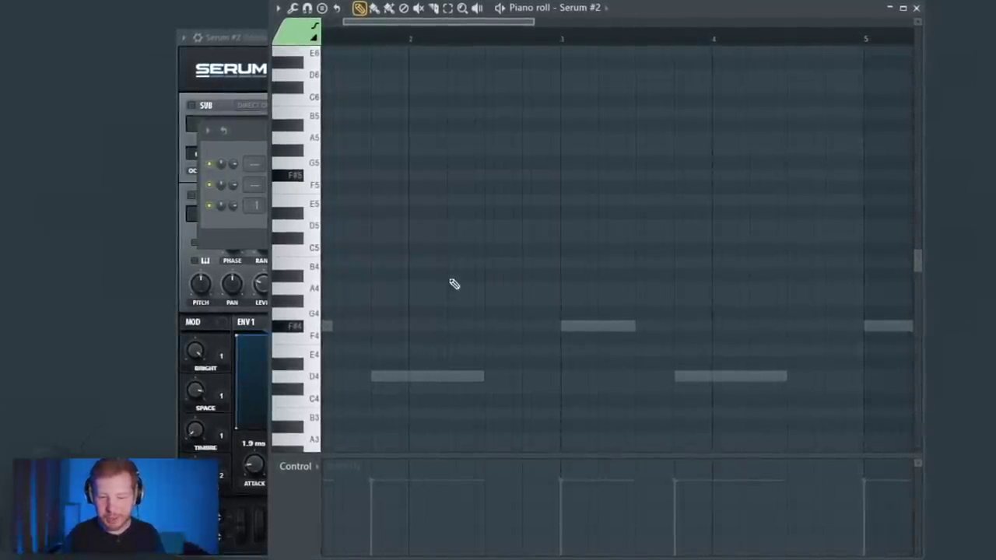
scroll(477, 362, up, 3)
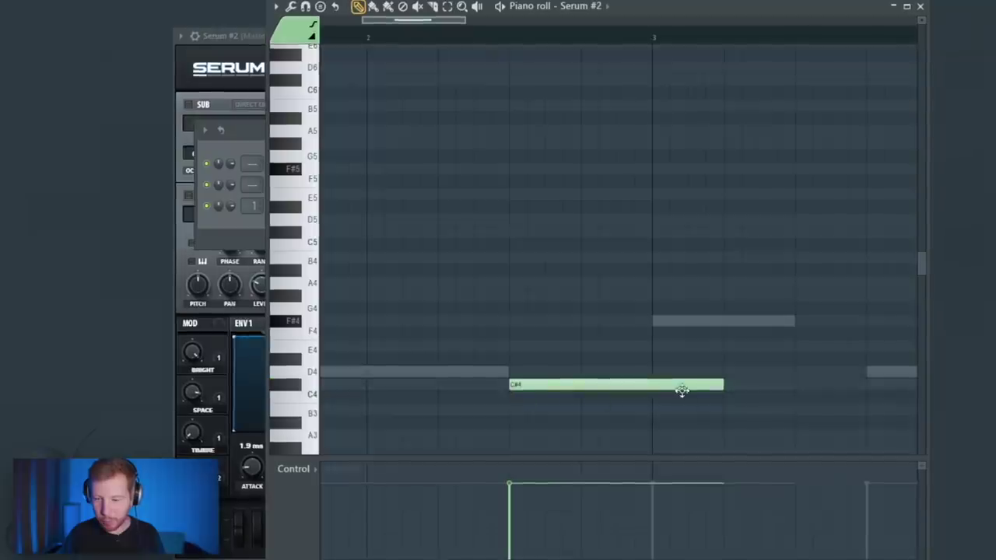
key(space)
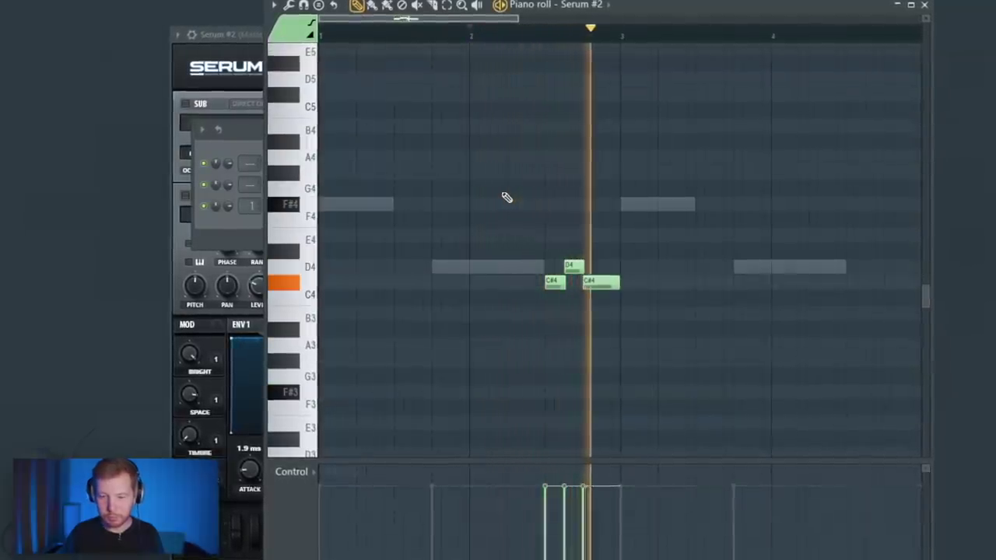
key(space)
Step: Squeeze the three notes of the bar 2 run slightly closer together in time and play them back
scroll(609, 335, up, 4)
drag(563, 336, 802, 345)
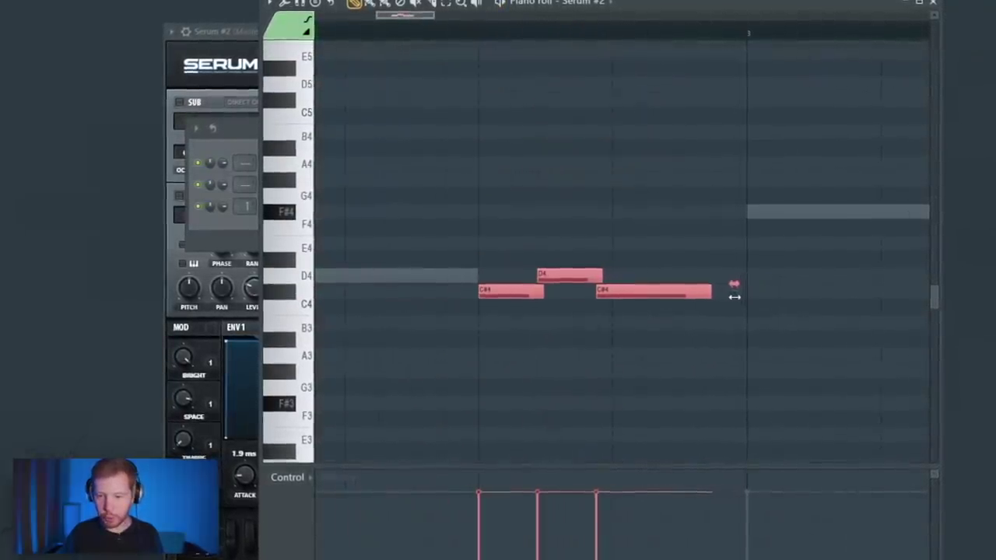
scroll(382, 152, down, 4)
key(space)
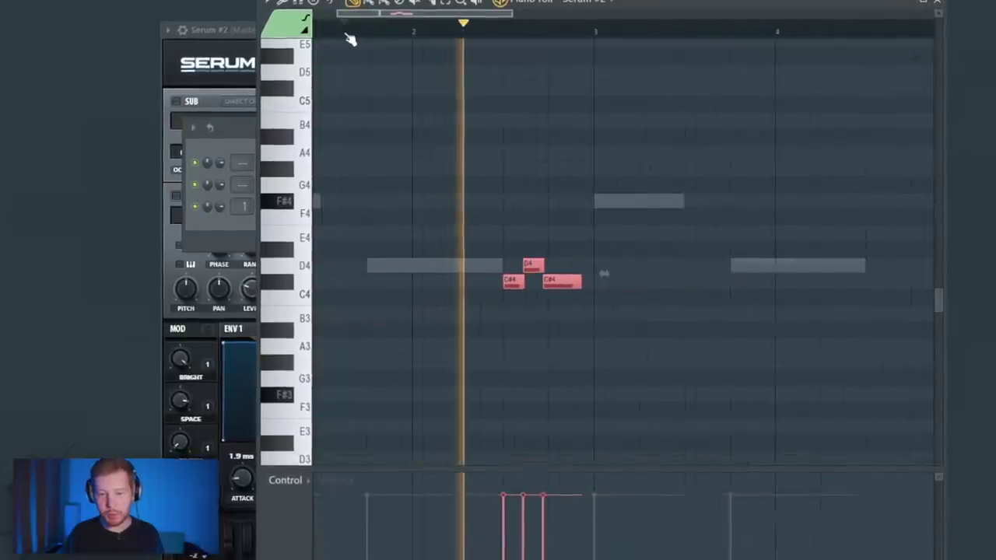
Step: Repeat the run at the ends of bars 4, 6 and 8, using B4 as its first note in bars 4 and 8
ctrl+click(596, 138)
key(space)
scroll(599, 314, up, 3)
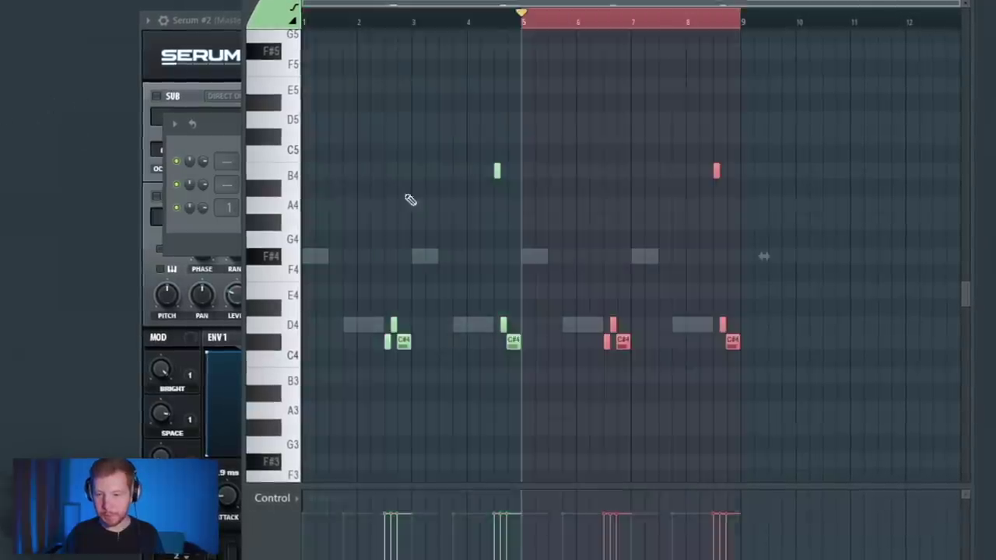
Step: Lower the B4 note that starts the bar 8 run to G#4 and play back the passage
scroll(714, 81, up, 4)
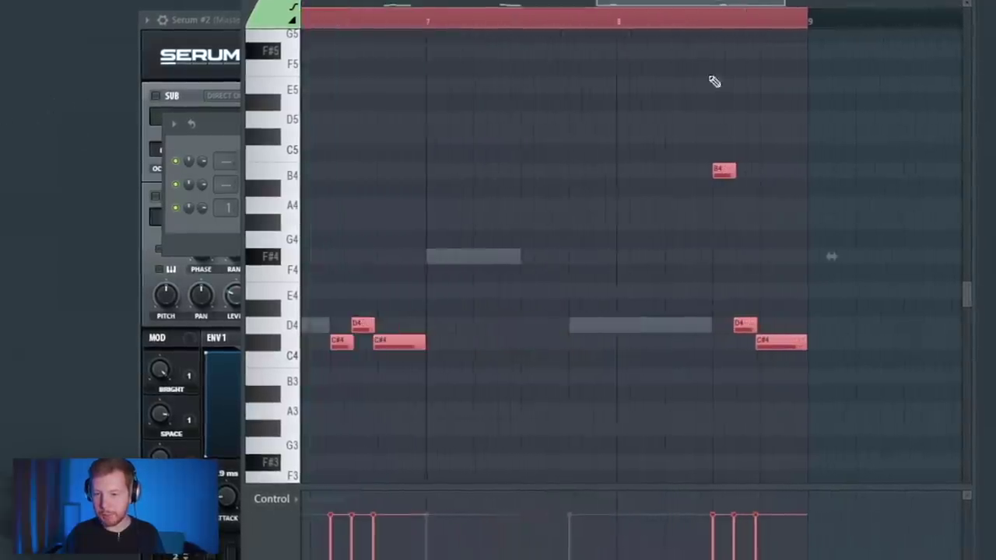
click(617, 23)
key(space)
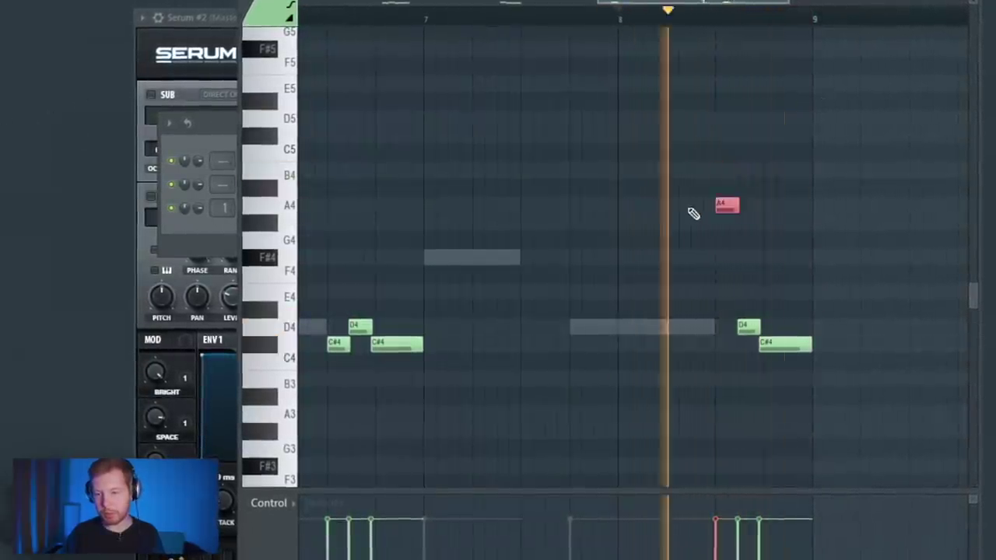
key(shift+Down)
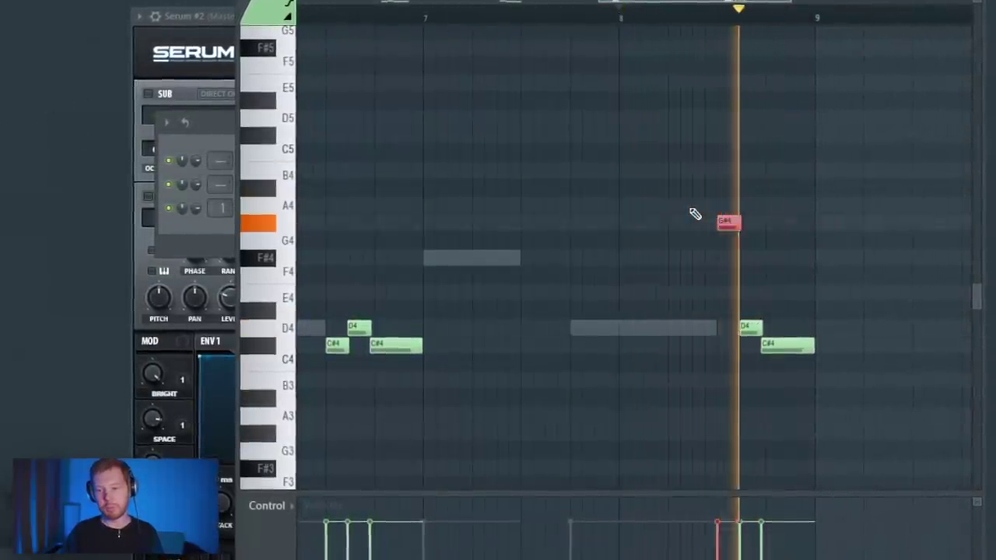
key(space)
scroll(802, 119, down, 4)
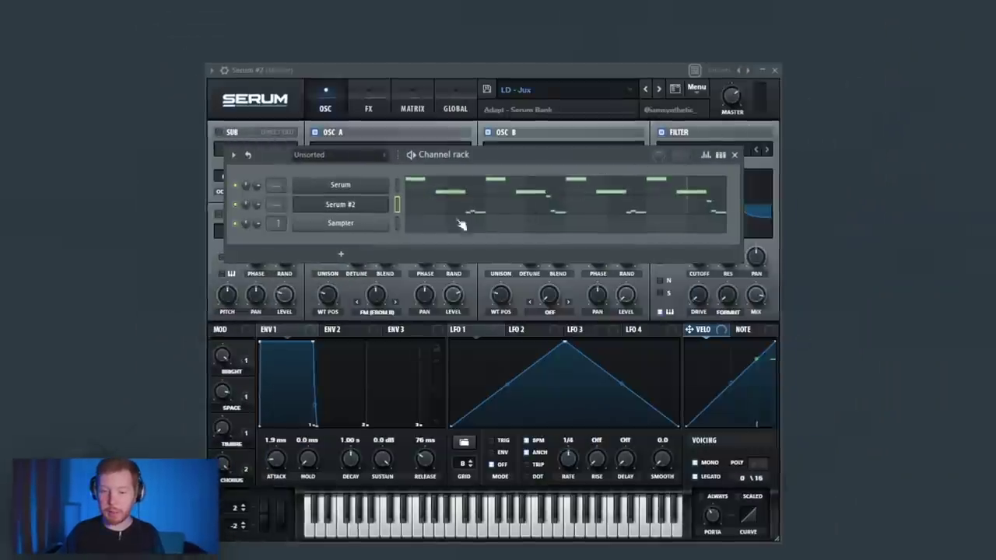
Step: Clone the Serum #2 channel and load the CHRD - Electricity preset from the Adapt Serum Bank on the clone
right_click(340, 204)
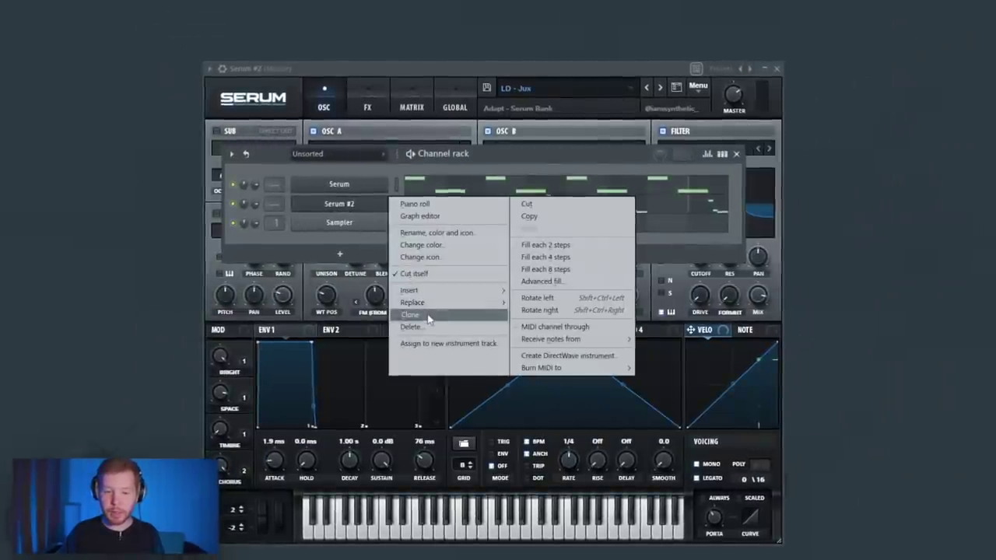
click(420, 317)
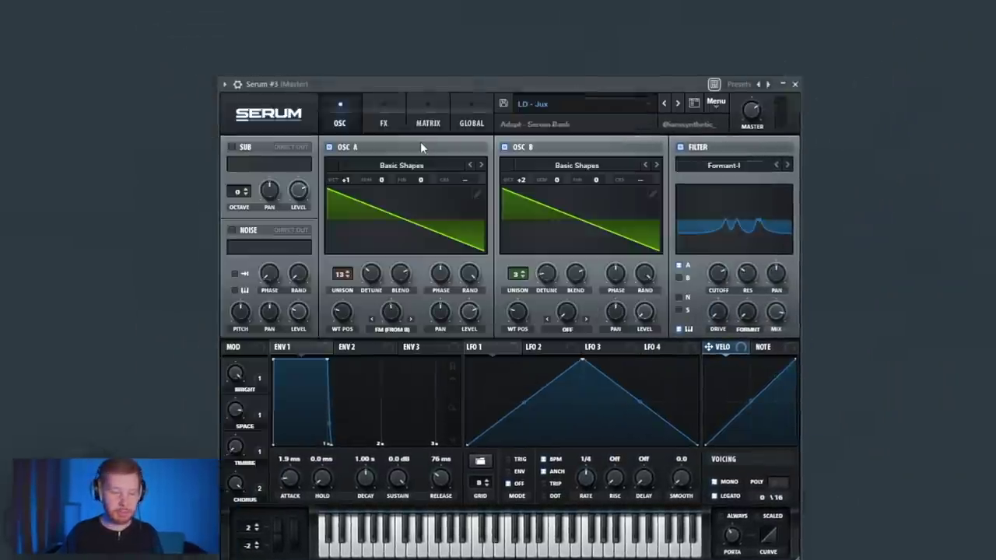
click(556, 110)
mouse_move(563, 141)
click(822, 277)
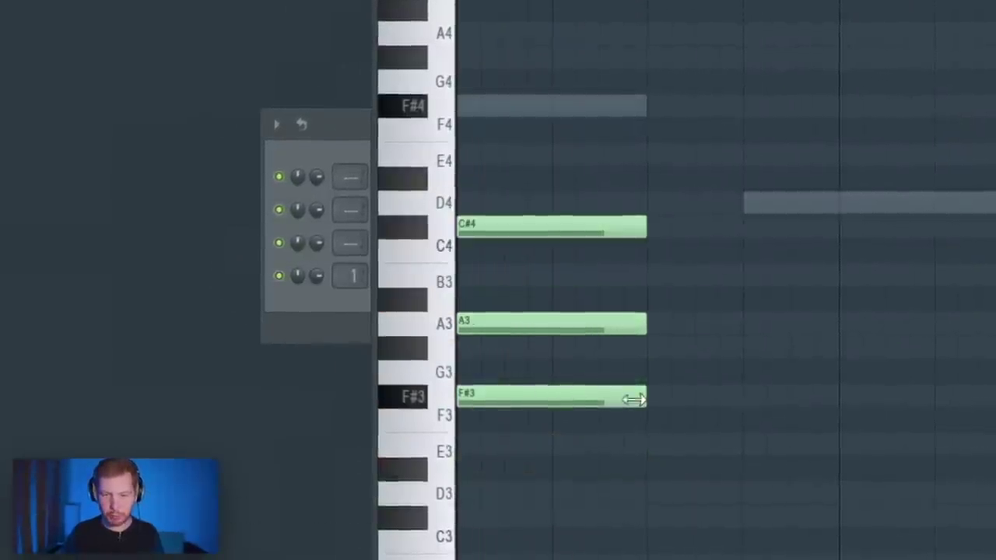
Step: Revoice the first chord in bar 1 by removing A3 and adding F#4 above F#3 and C#4, and play it
key(space)
key(space)
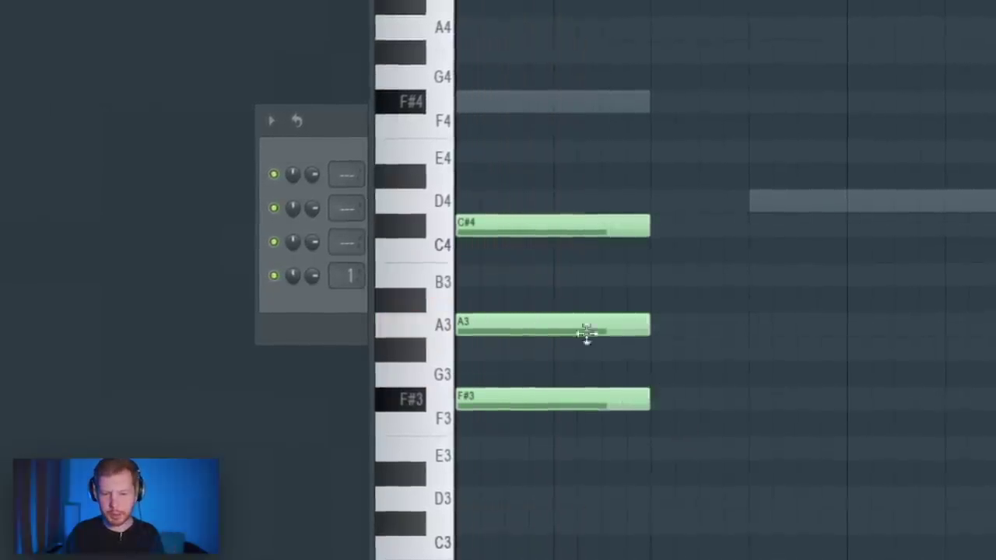
right_click(536, 326)
click(544, 100)
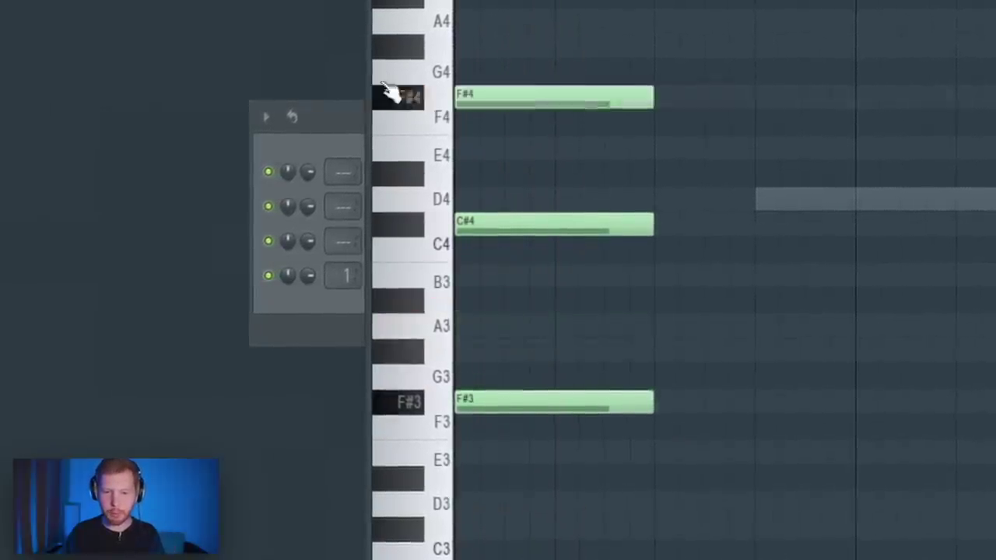
scroll(755, 173, up, 1)
key(space)
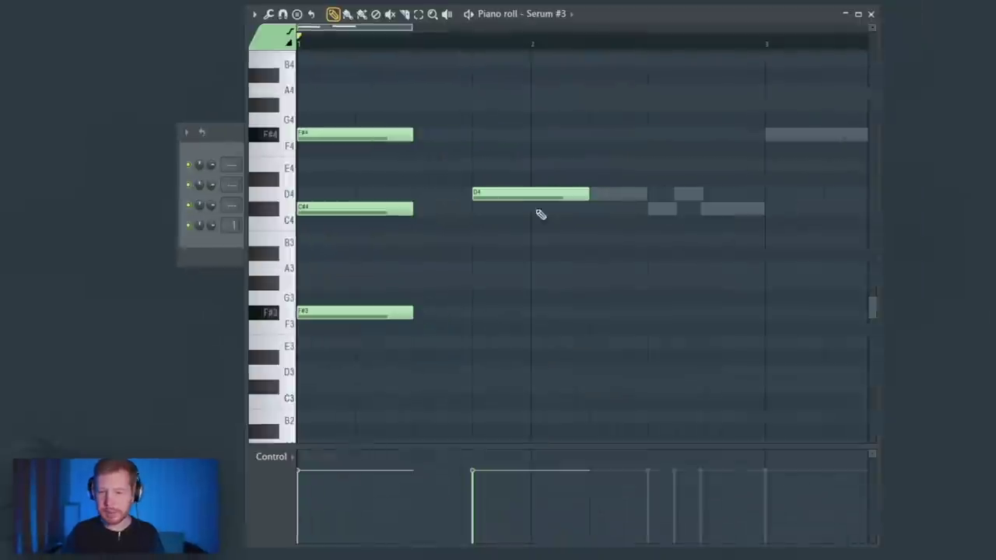
Step: Build a second chord of D4 and A4 from beat 4 of bar 1 to the middle of bar 2, removing the extra note
scroll(545, 311, up, 3)
drag(525, 330, 527, 222)
click(476, 42)
key(space)
key(space)
right_click(498, 268)
scroll(534, 205, down, 3)
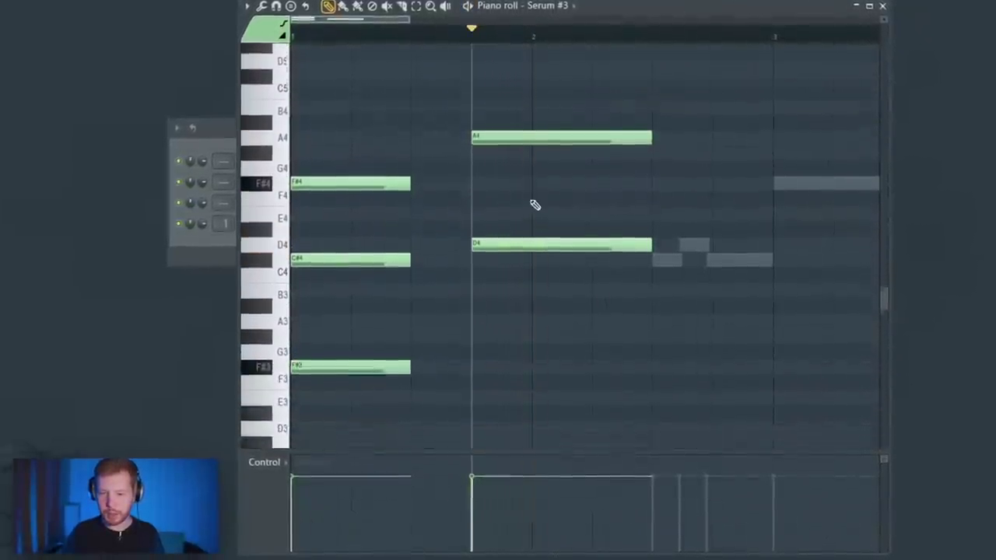
Step: Lower the second chord's A4 by one octave to A3 and audition the chord
key(space)
key(space)
ctrl+click(550, 125)
key(ctrl+Down)
key(space)
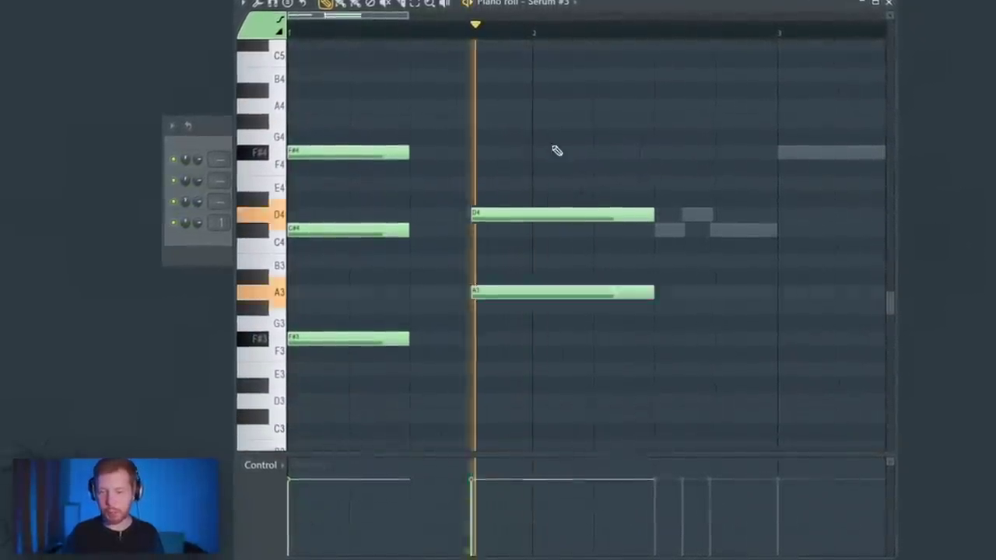
key(space)
Step: Try lowering the second chord's D4 by one octave to D3
ctrl+click(533, 217)
key(ctrl+Down)
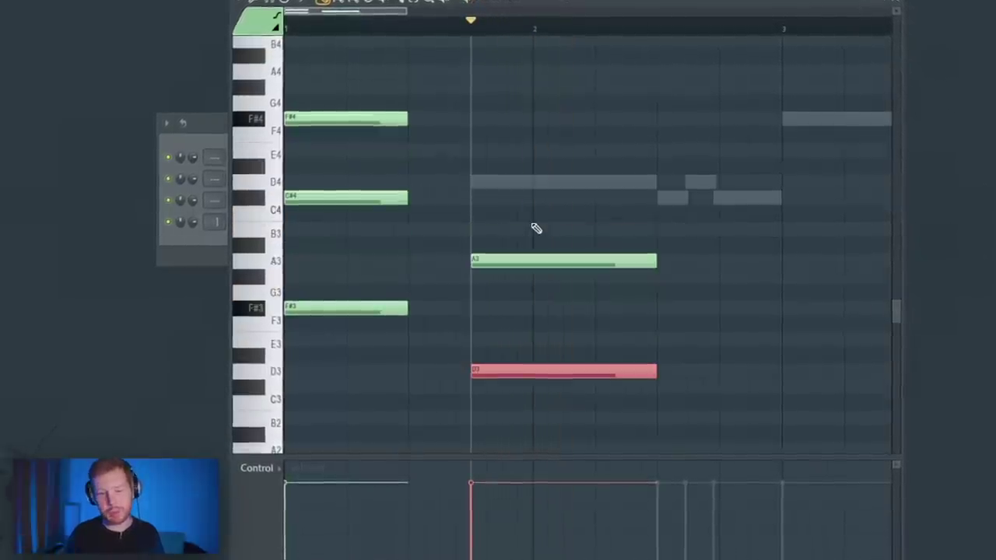
Step: Repeat the two-chord pattern through bar 8, play it back and close the piano roll
key(space)
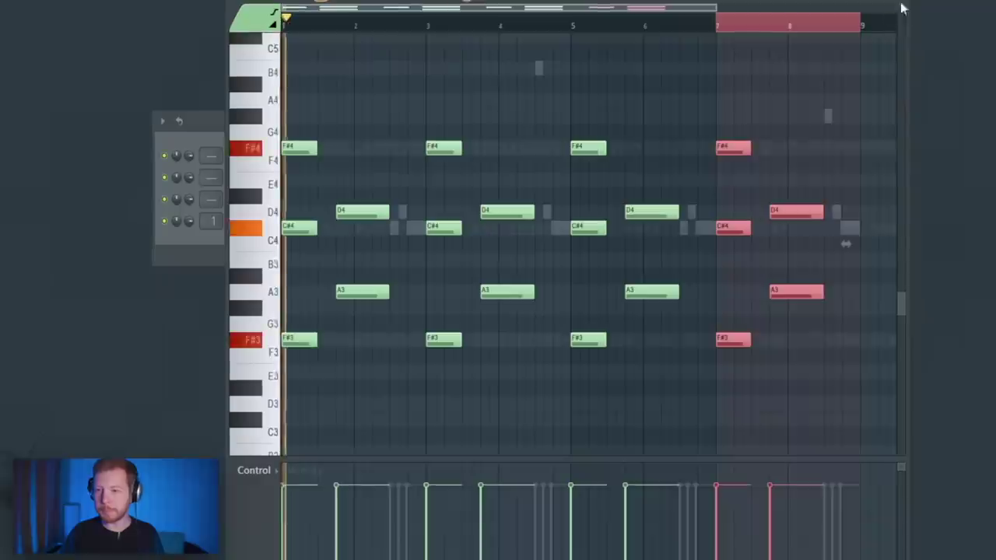
click(902, 6)
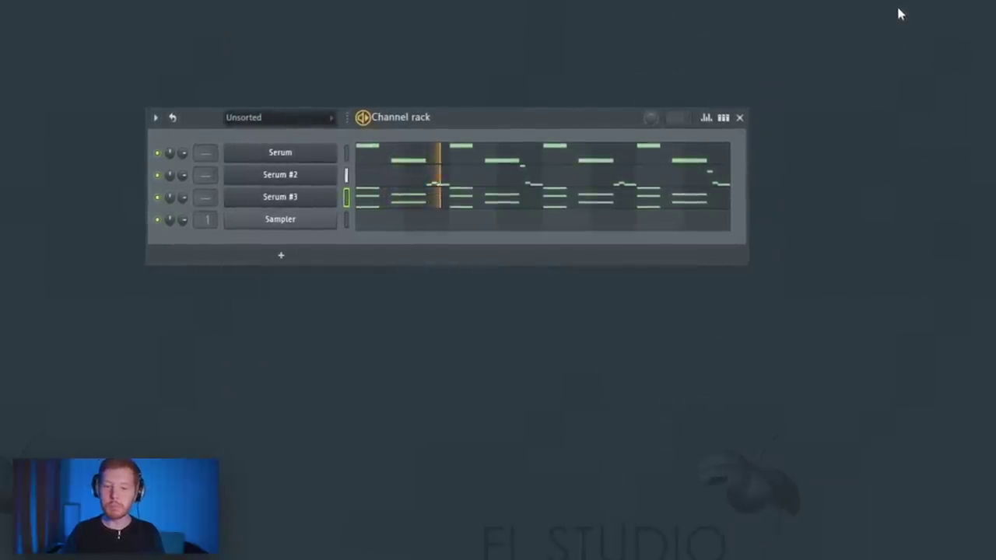
Step: Clone the Serum #3 channel, load the SY - Nite preset on the clone and copy the Serum #3 chords into it
right_click(336, 193)
click(358, 336)
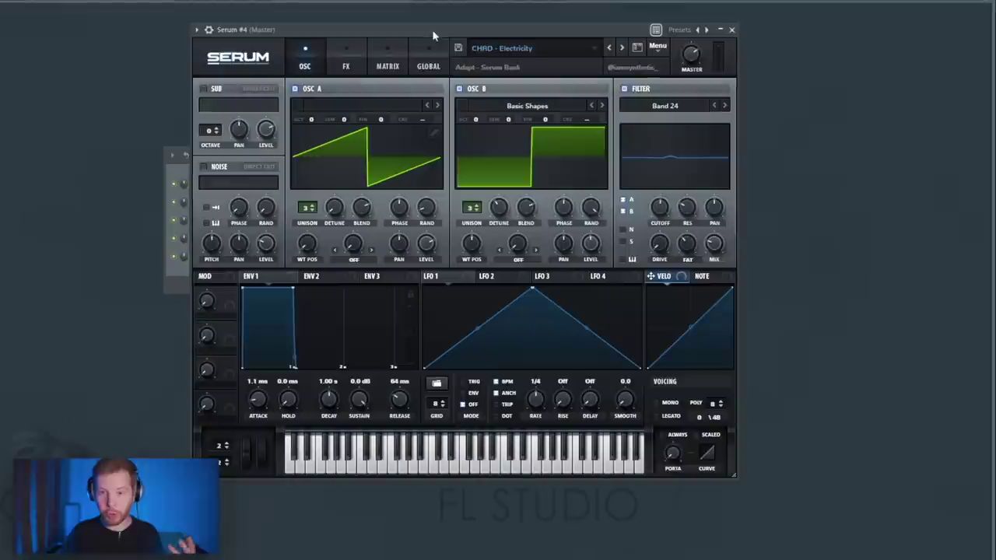
click(507, 49)
mouse_move(546, 83)
click(916, 141)
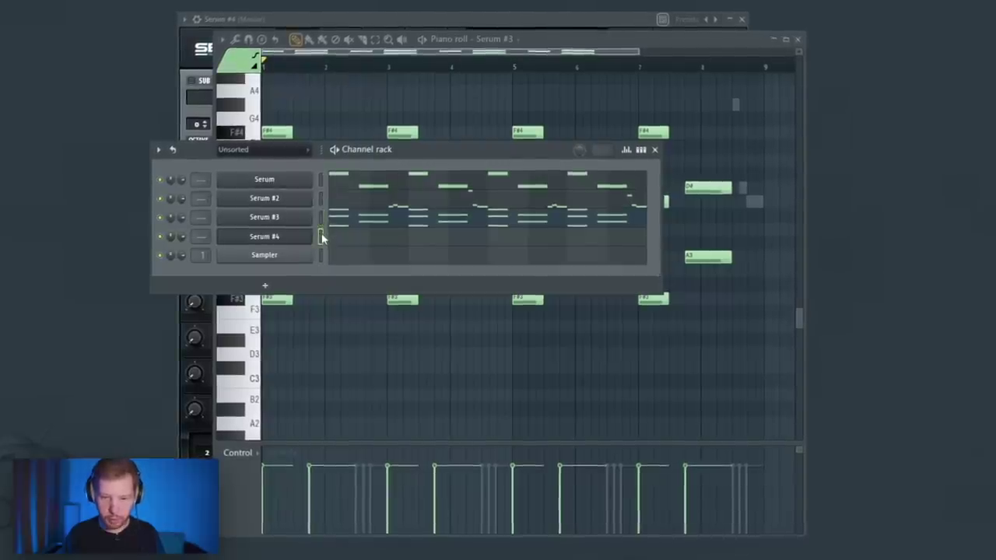
key(space)
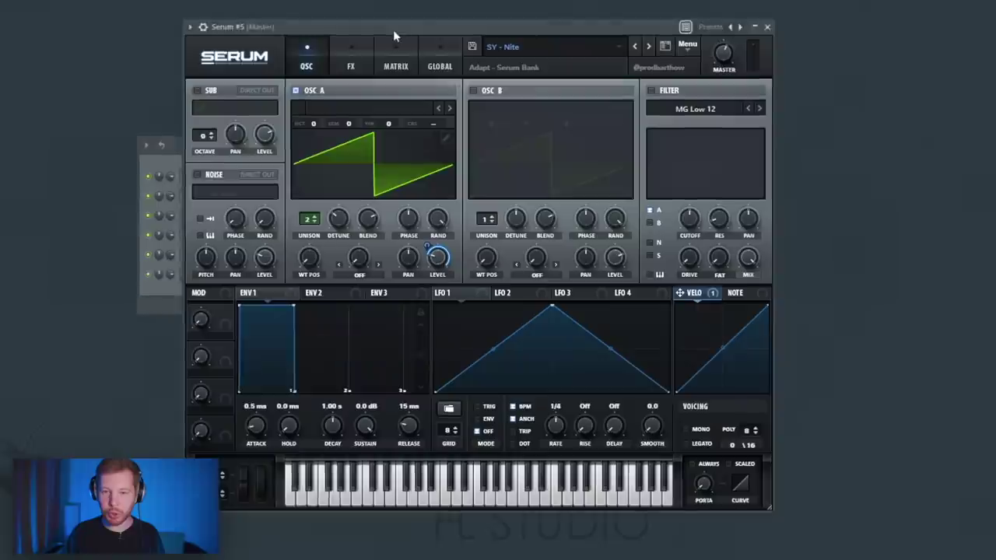
Step: Load the LD - Tiger preset from the Adapt Serum Bank on the Serum #5 channel
drag(393, 30, 412, 57)
click(540, 74)
click(916, 115)
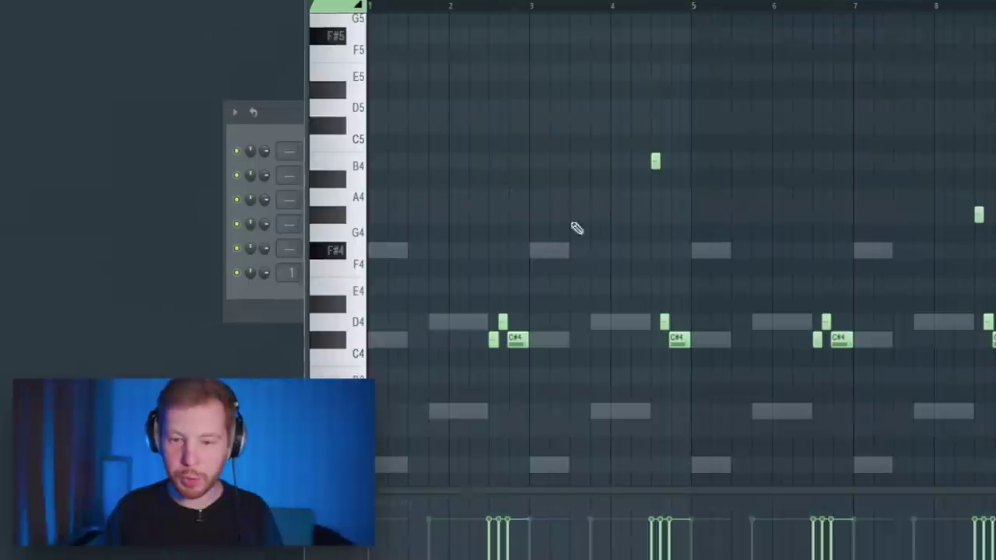
Step: Enter a descending run of F#7, C#7, A6 and G#6 at the end of bar 2 for Serum #5 and repeat it in bar 4
drag(480, 262, 576, 420)
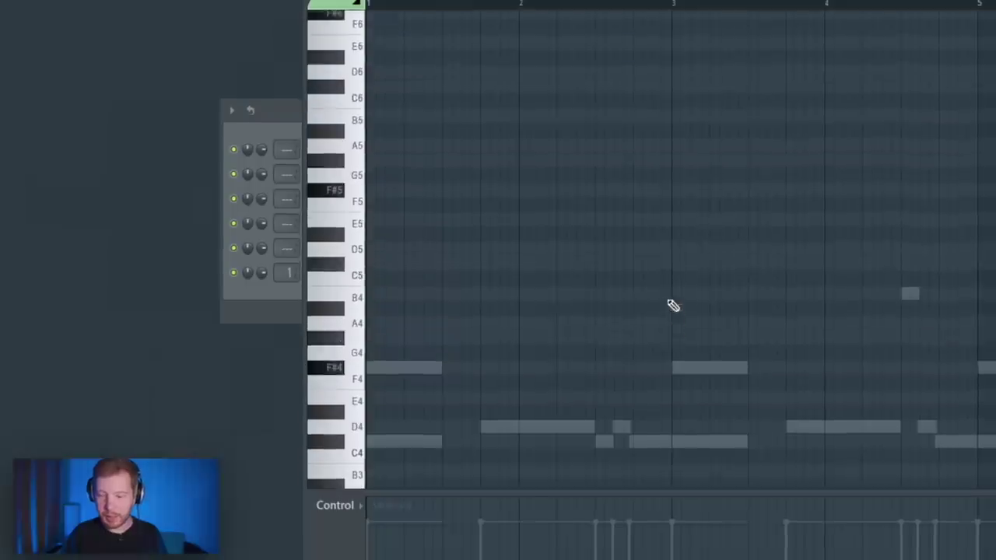
scroll(671, 304, up, 2)
scroll(649, 294, down, 3)
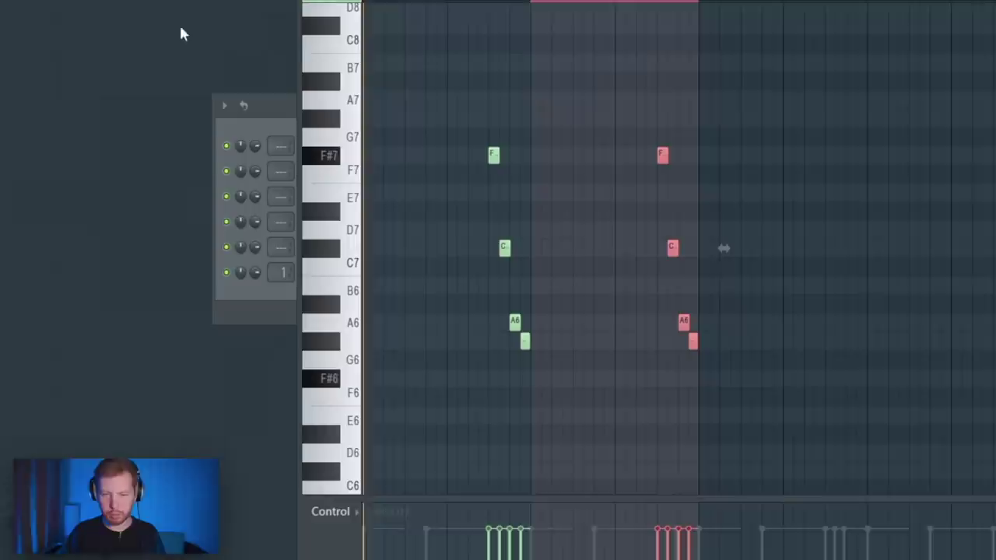
key(space)
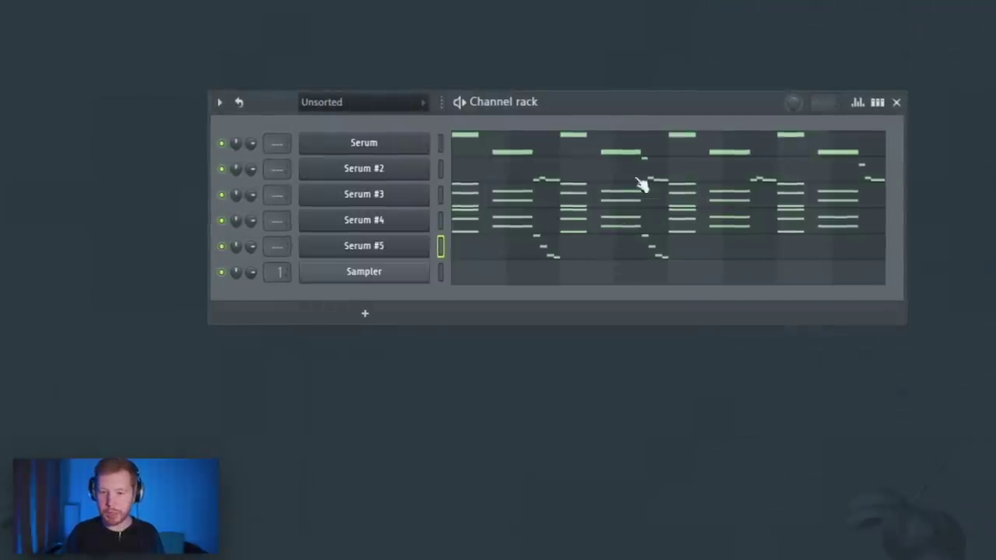
Step: Audition the Serum #5 descending run from its first note and duplicate all its notes into bars 5 to 8
click(670, 256)
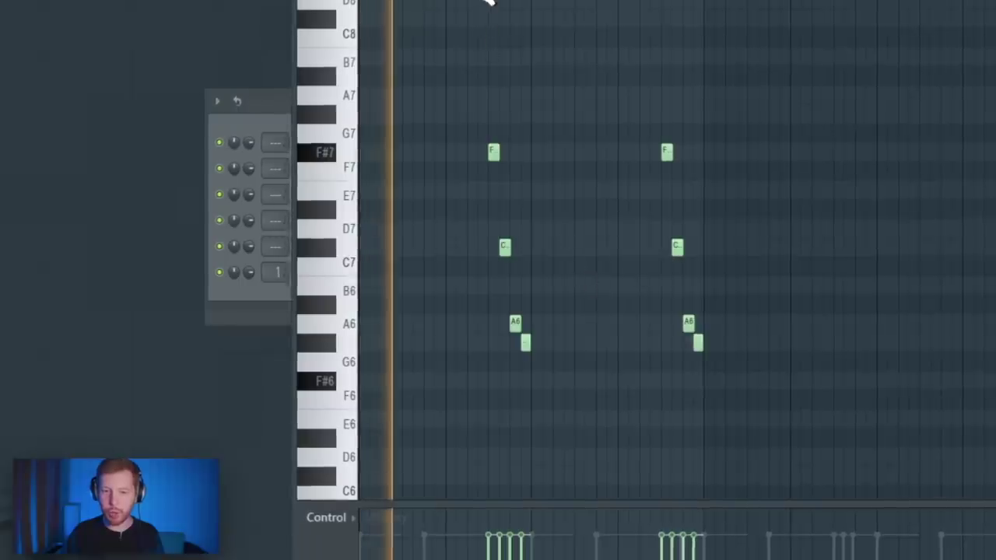
click(488, 0)
key(space)
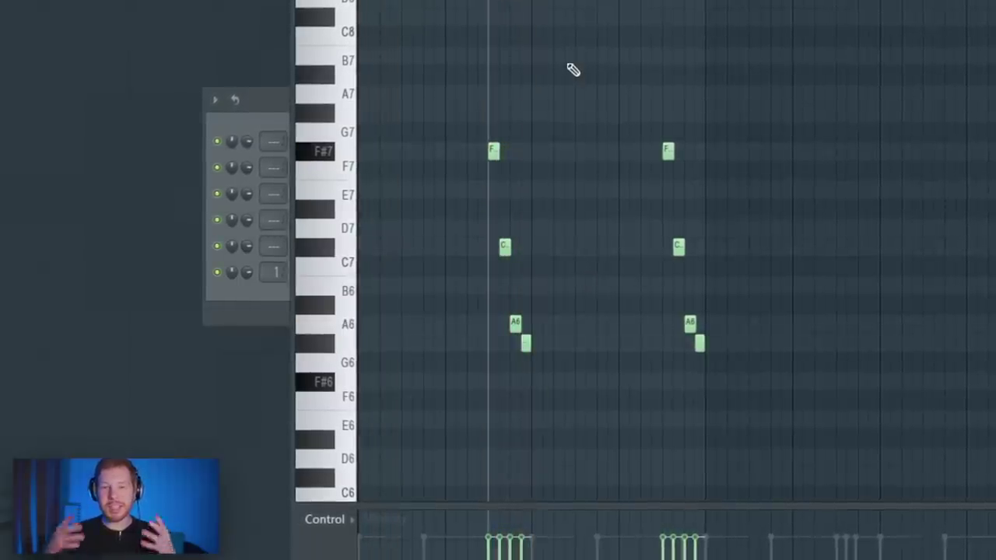
key(ctrl+a)
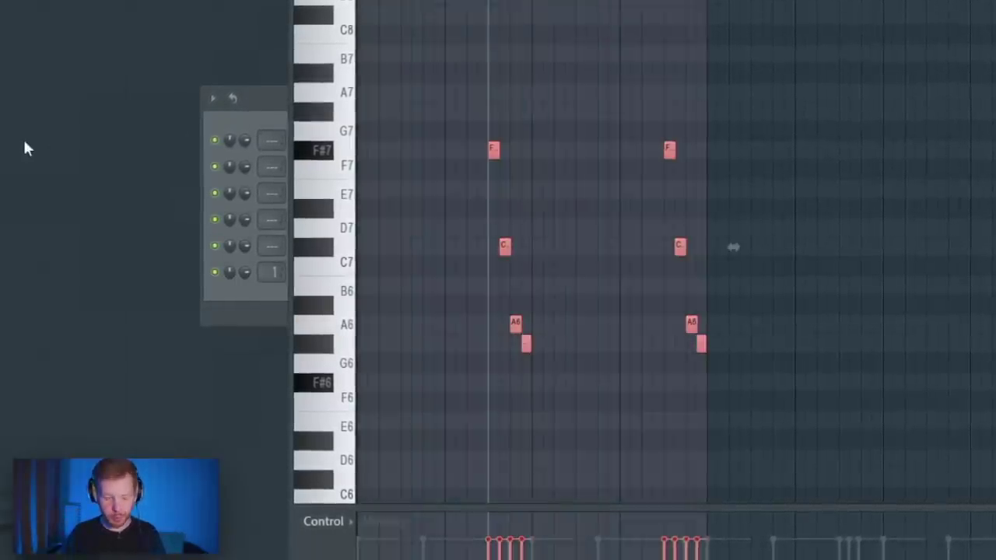
key(ctrl+b)
key(F7)
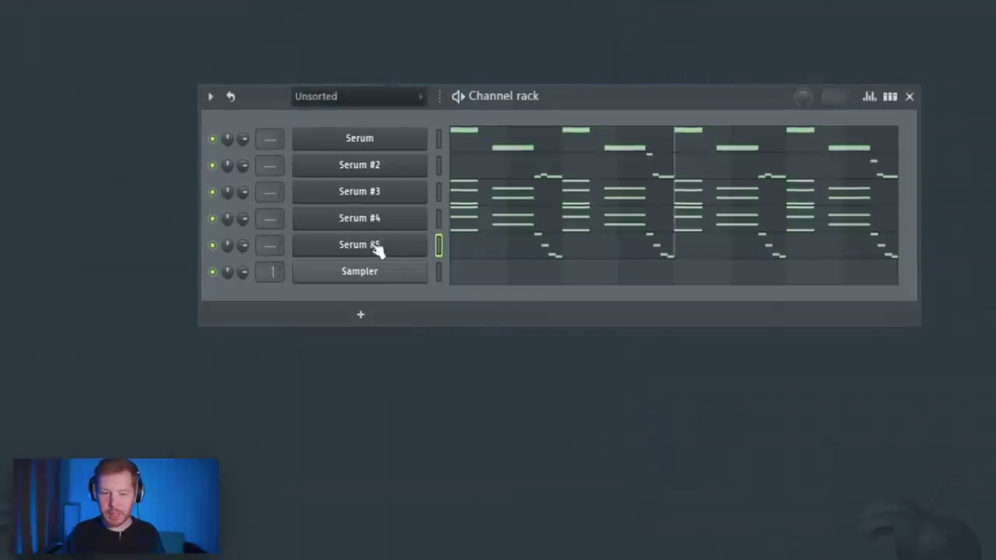
Step: Clone the Serum #5 channel and load the LD - Kreature preset from the Adapt Serum Bank on the clone
right_click(378, 251)
click(483, 396)
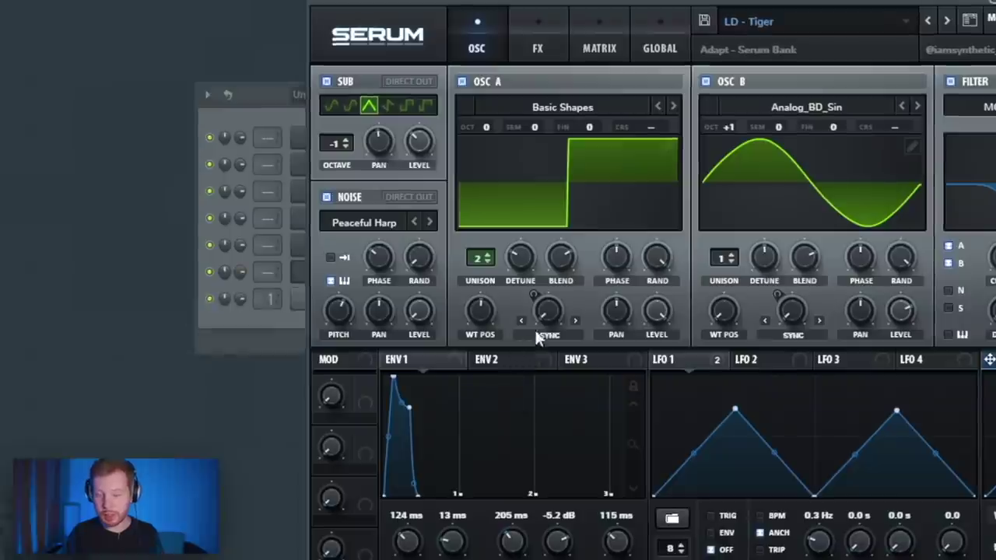
click(764, 28)
mouse_move(684, 136)
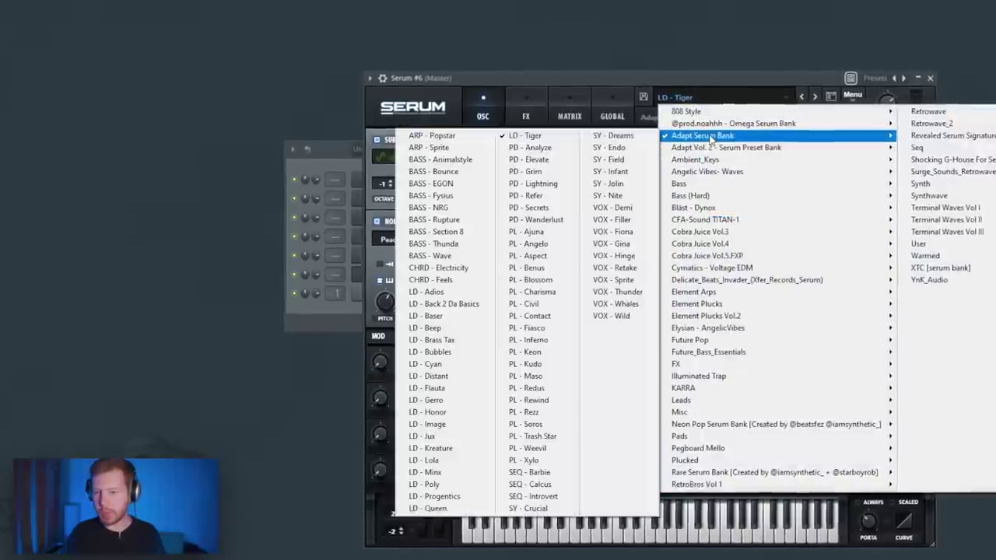
click(431, 450)
Step: Enter a rising run of F#6, C#7, F#7 and C#8 twice across bar 1 for the Serum #6 channel
key(F7)
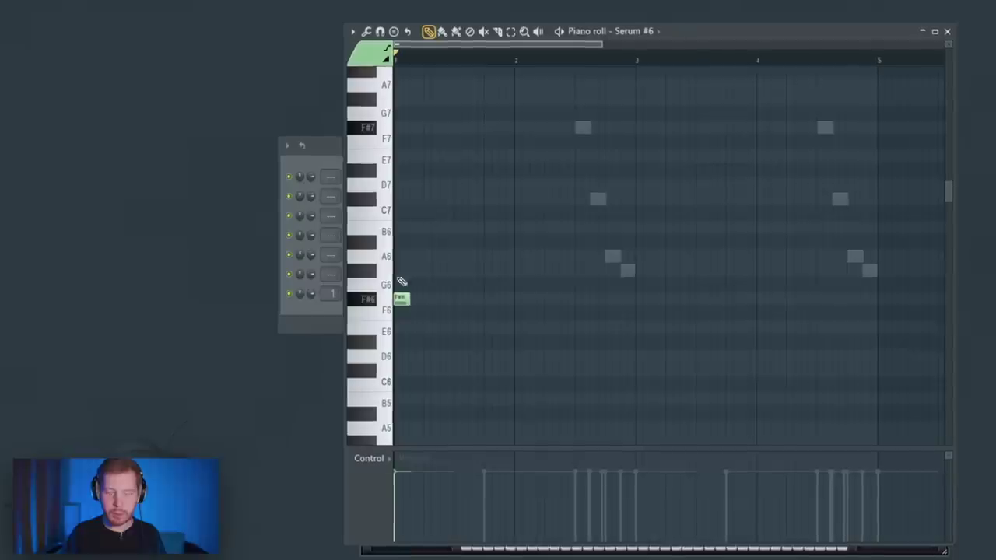
drag(415, 267, 422, 199)
scroll(413, 245, up, 3)
drag(499, 287, 509, 283)
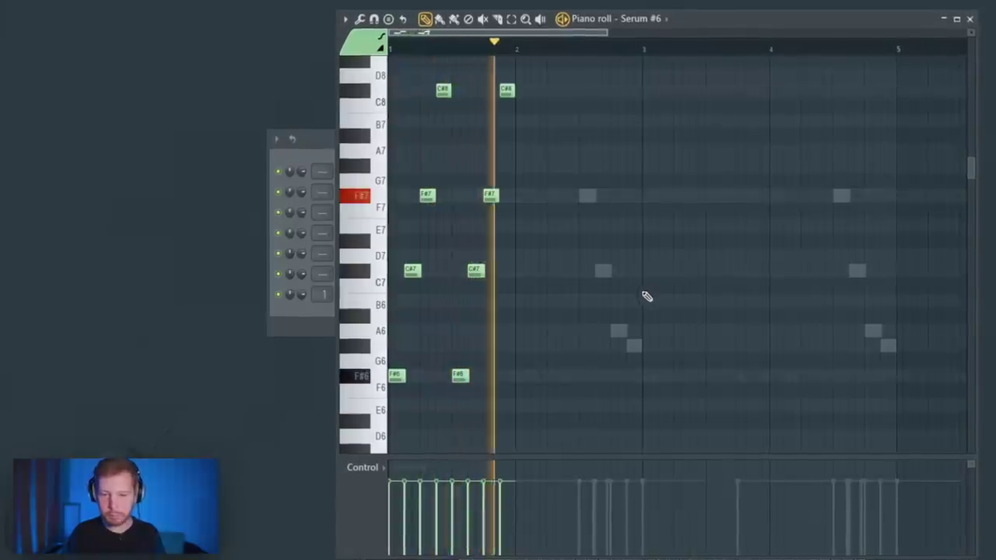
Step: Duplicate the Serum #6 runs into bar 2 and raise their C# notes there to D7 and D8
drag(532, 69, 455, 378)
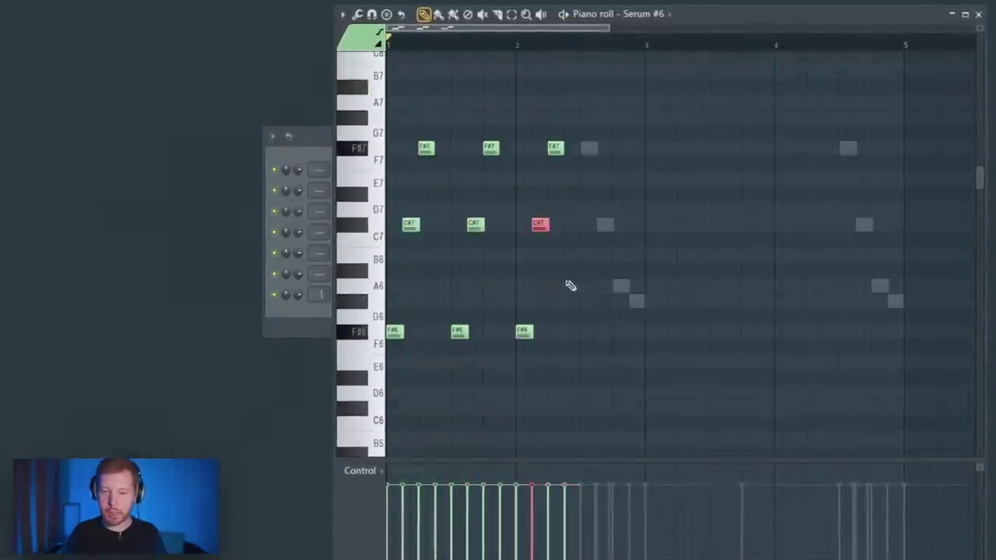
scroll(616, 287, up, 3)
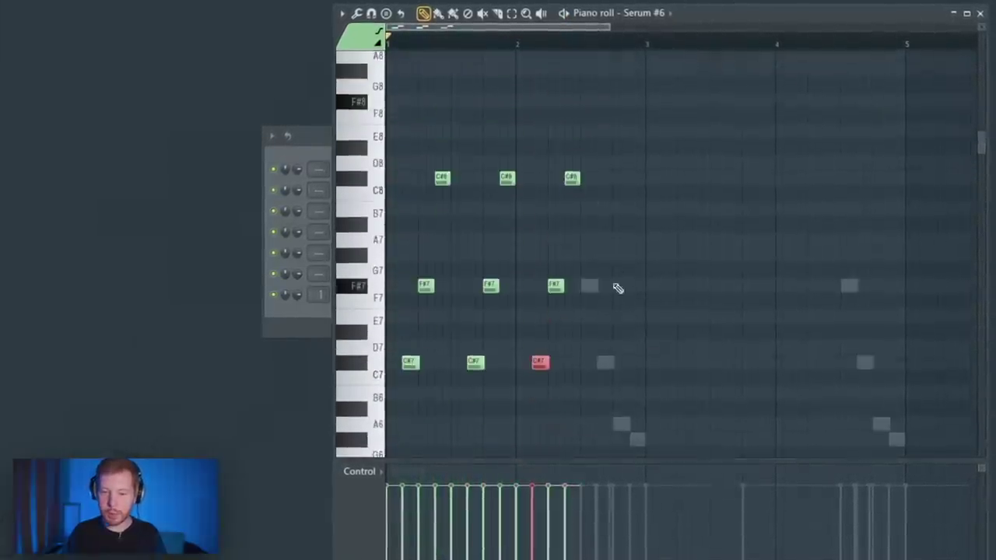
scroll(569, 210, down, 2)
key(Up)
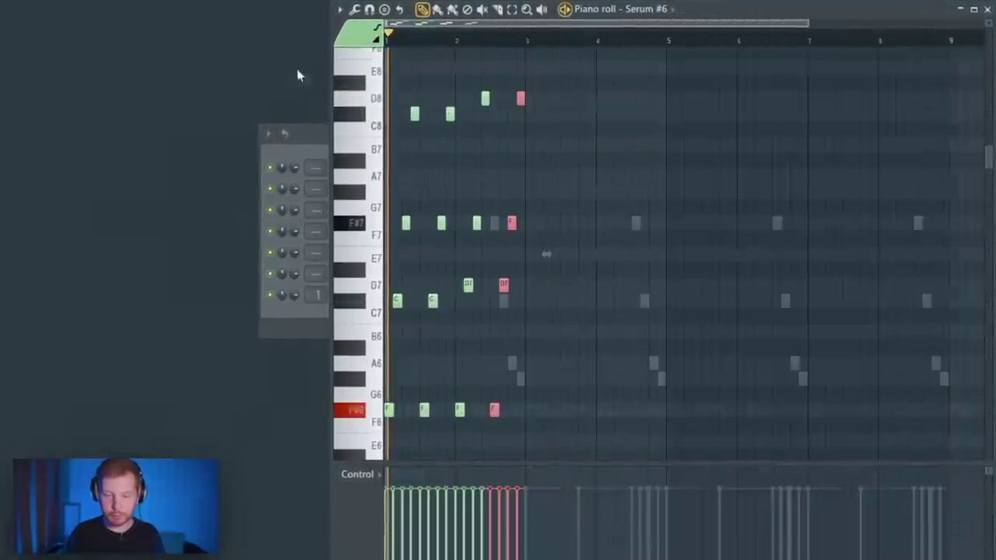
Step: Audition the Serum #6 runs, raise all notes one octave and duplicate the two-bar pattern to fill eight bars
key(space)
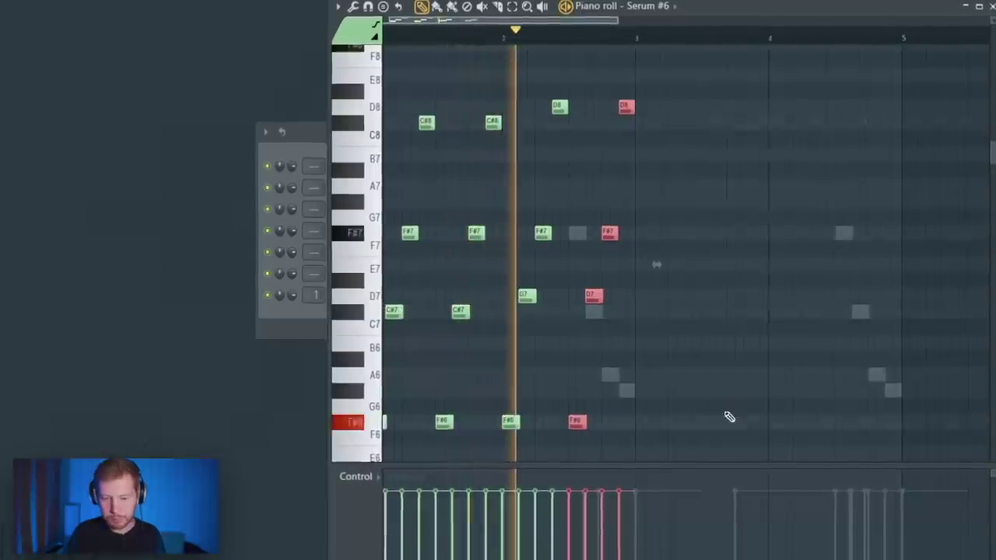
ctrl+click(727, 416)
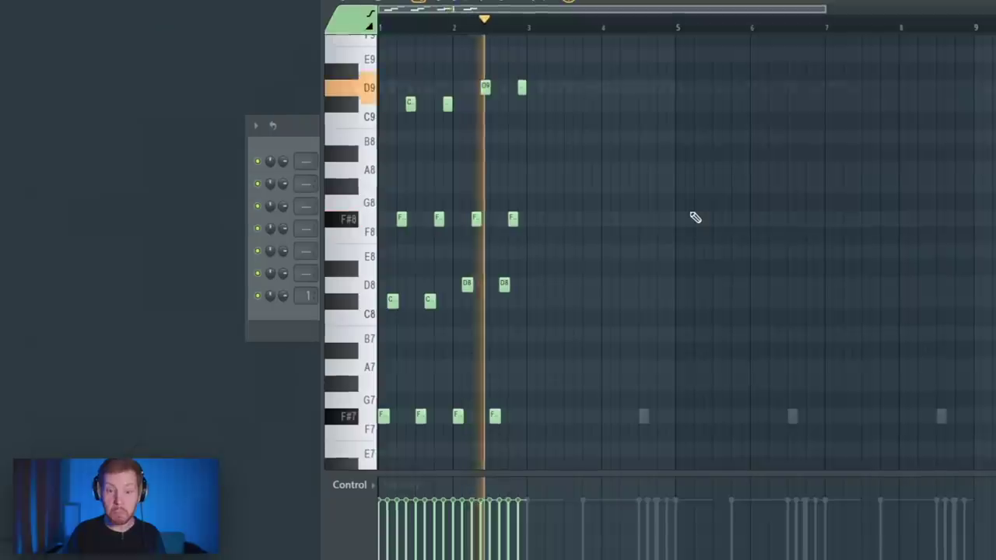
key(ctrl+a)
key(ctrl+b)
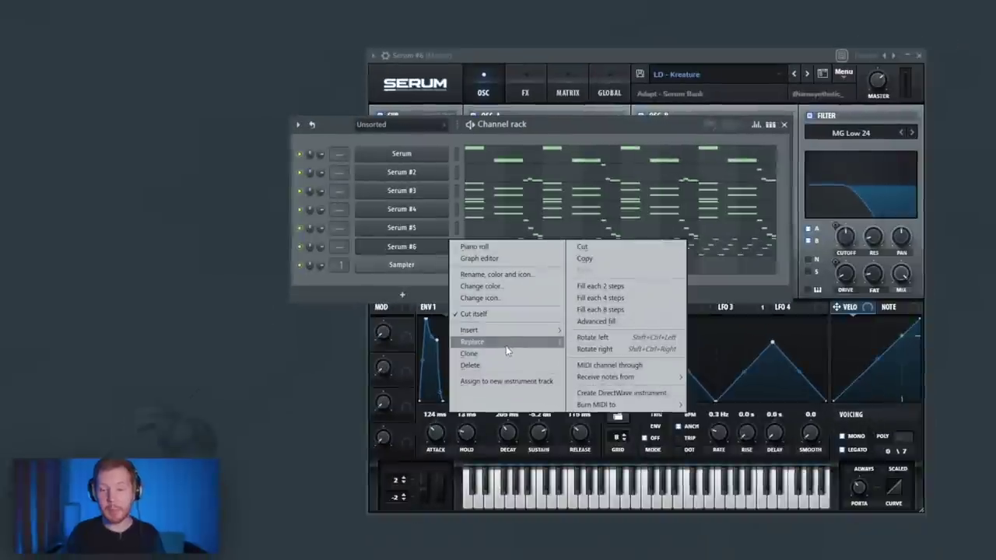
Step: Clone the Serum #6 channel and load the LD - Jux preset from the Adapt Serum Bank on the clone
click(506, 350)
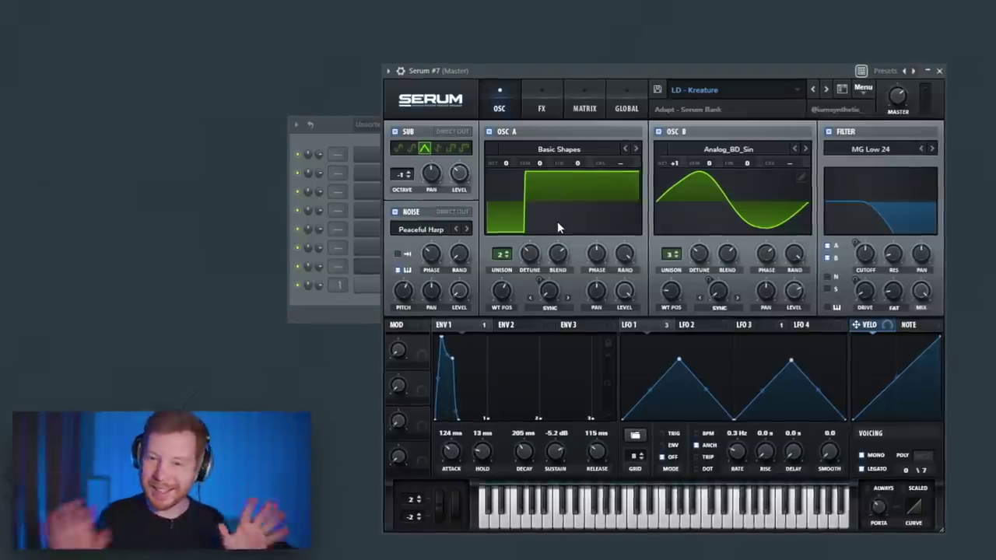
click(725, 90)
mouse_move(720, 127)
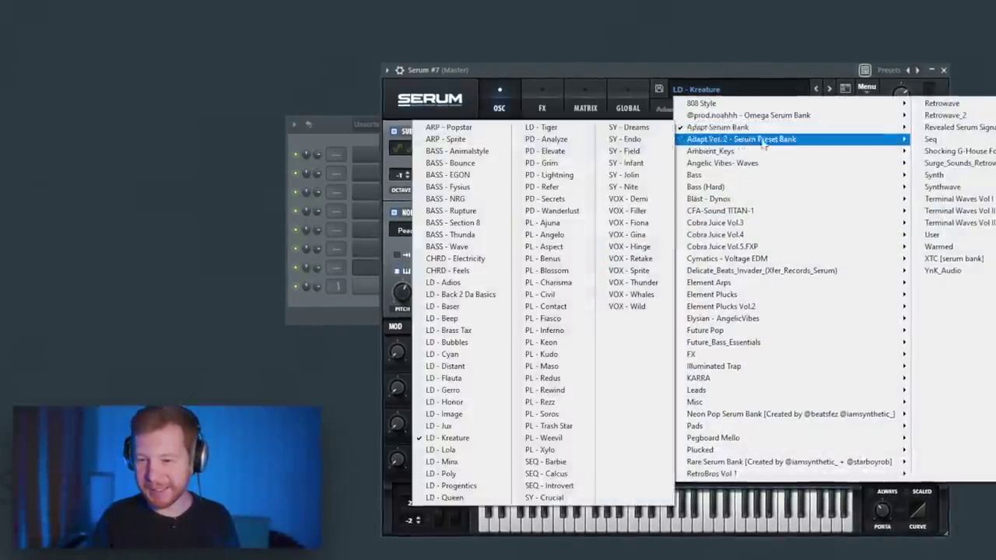
click(473, 427)
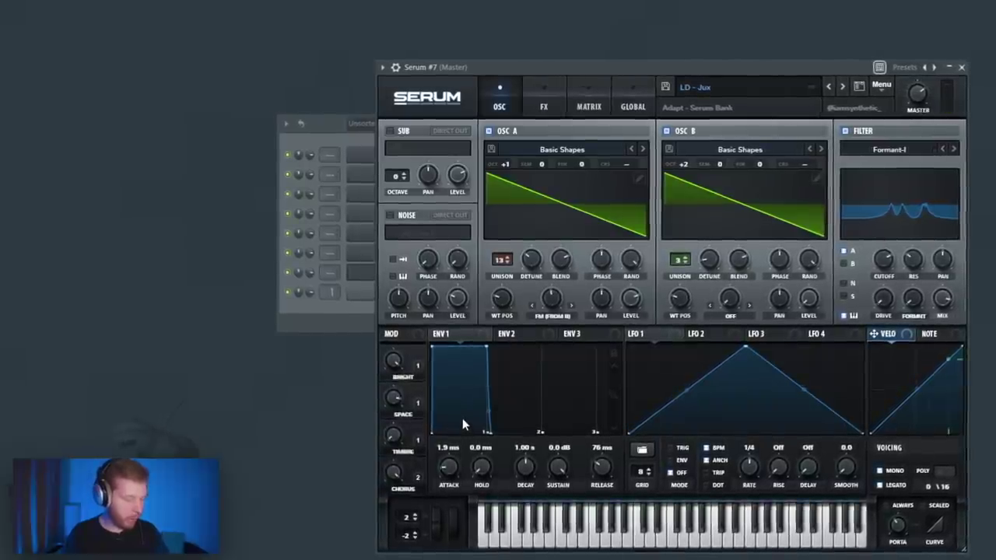
Step: Write F#5, D5 and C#5 notes plus a short B4 passing note in bar 1 for Serum #7
key(F7)
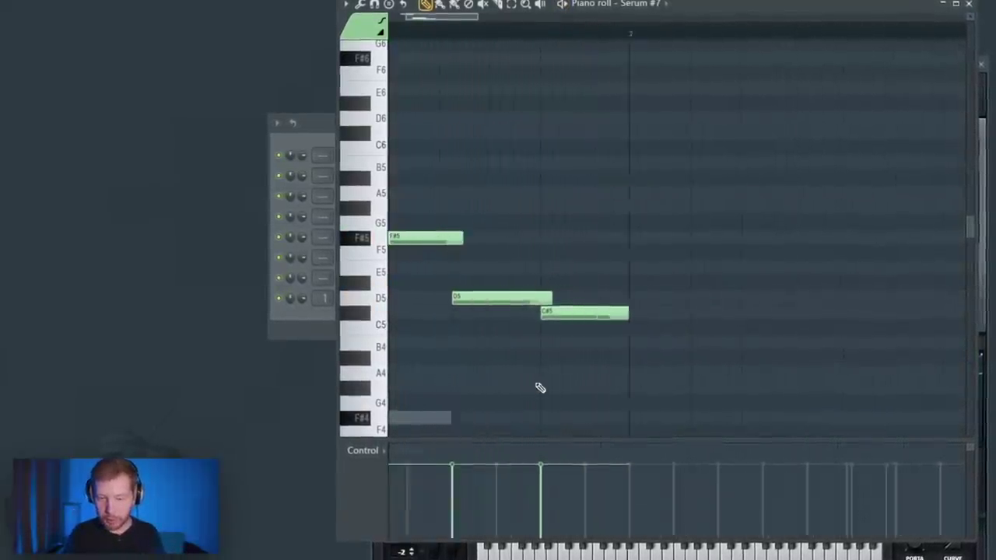
drag(538, 346, 562, 347)
drag(491, 381, 619, 361)
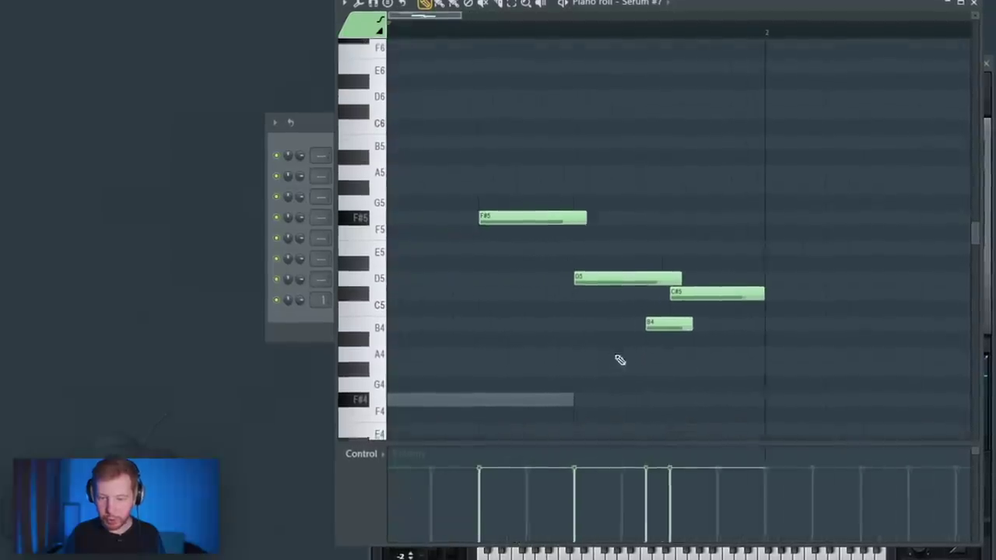
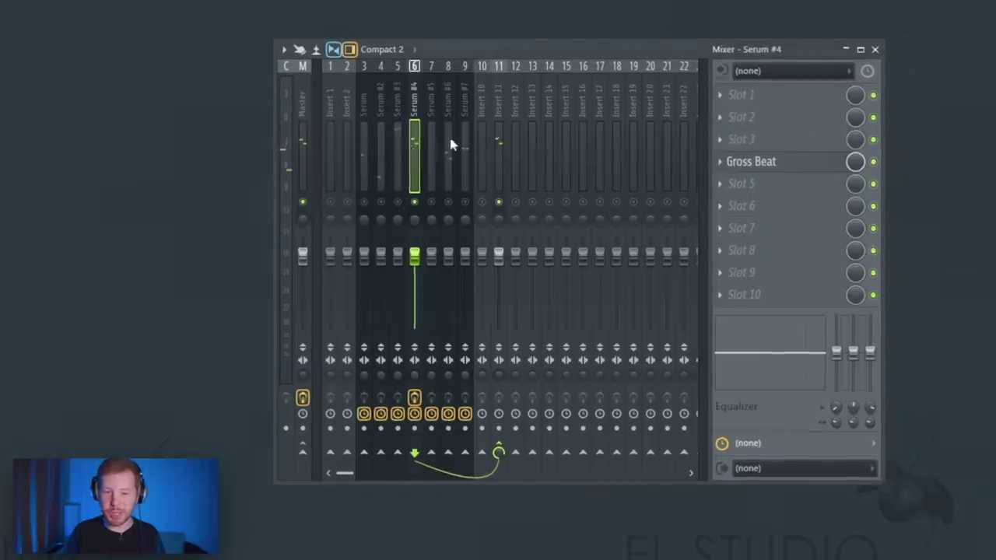
Step: Copy the Gross Beat effect from the Serum #4 mixer track to the Serum #3 track and play the melody
click(720, 162)
drag(753, 253, 455, 193)
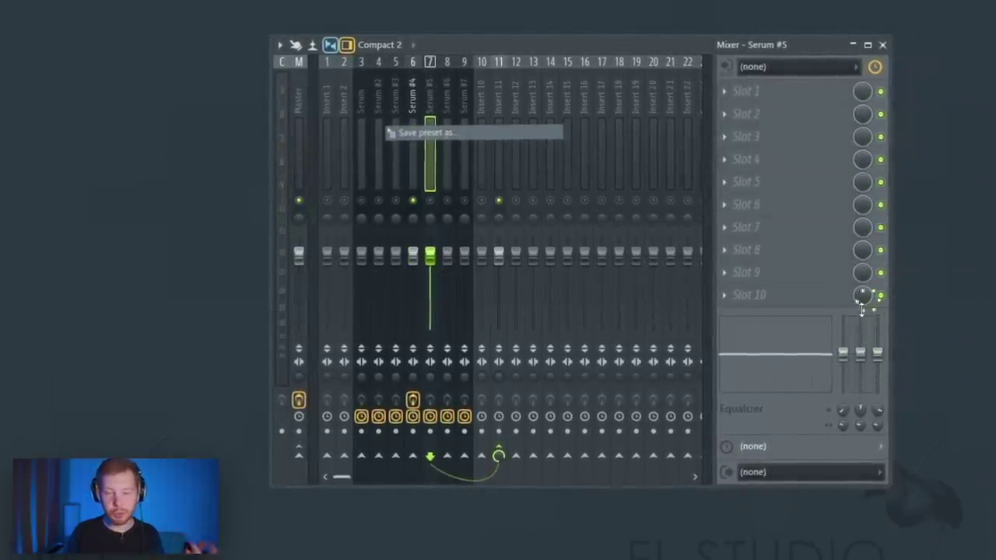
drag(858, 287, 823, 277)
click(632, 364)
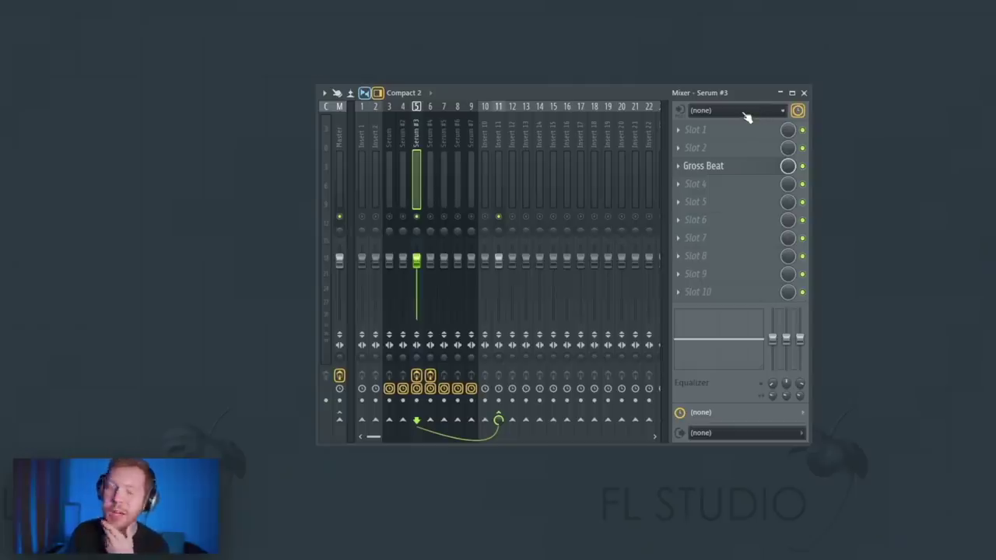
key(space)
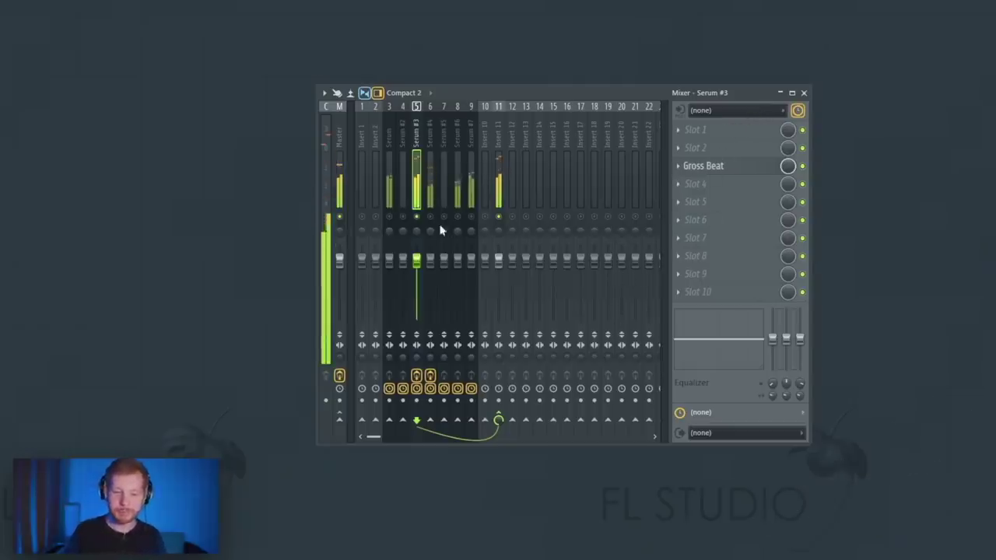
Step: Place a short C5 note on beat 3 of bar 1 for the luger channel
key(F6)
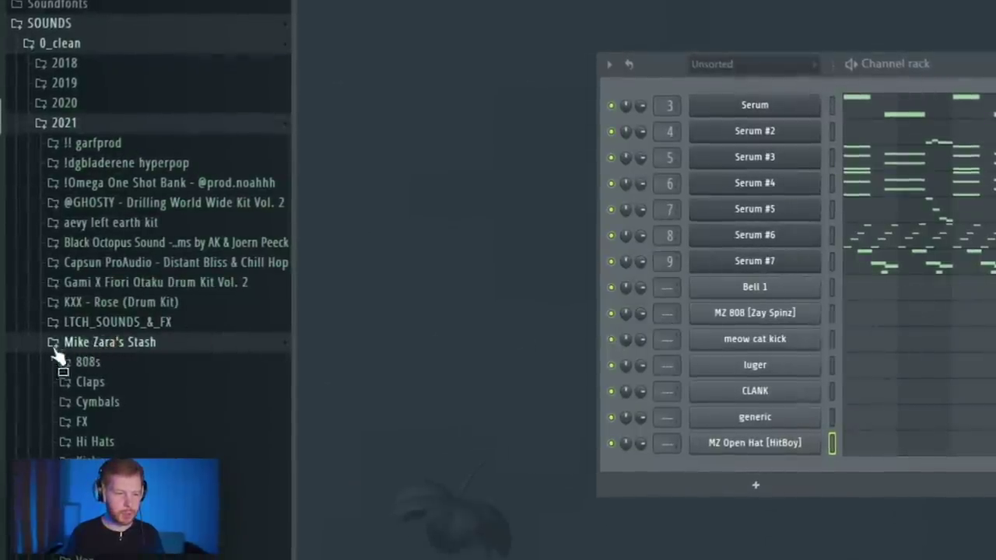
click(92, 343)
click(109, 162)
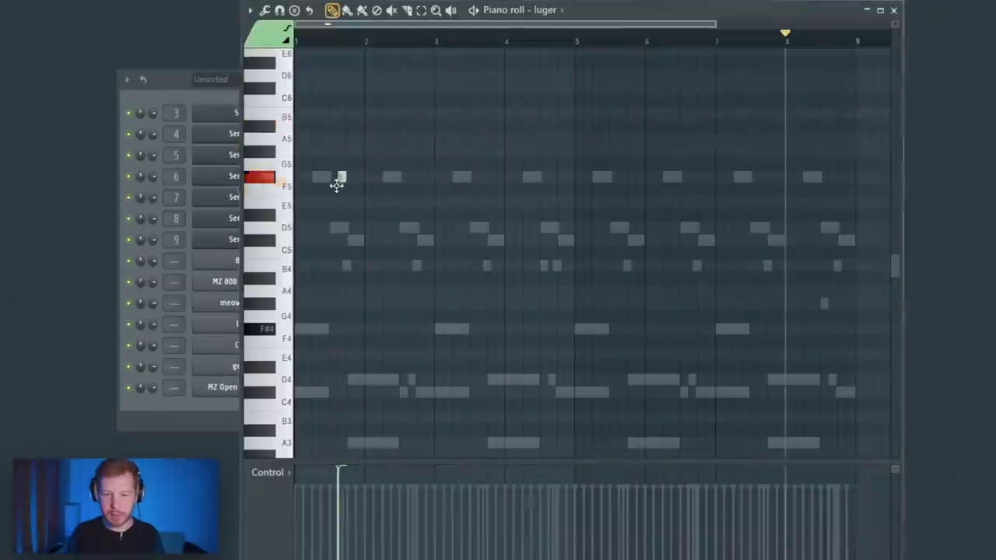
drag(336, 179, 328, 253)
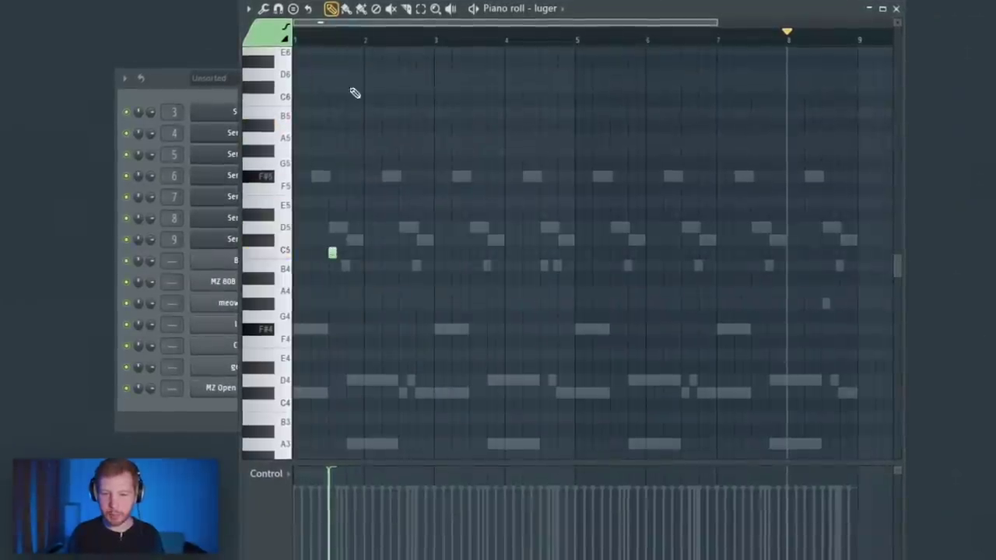
Step: Duplicate the luger note into bars 2 to 8 and close its piano roll
key(ctrl+a)
key(ctrl+b)
key(ctrl+b)
key(ctrl+b)
key(ctrl+b)
key(ctrl+b)
key(ctrl+b)
key(ctrl+b)
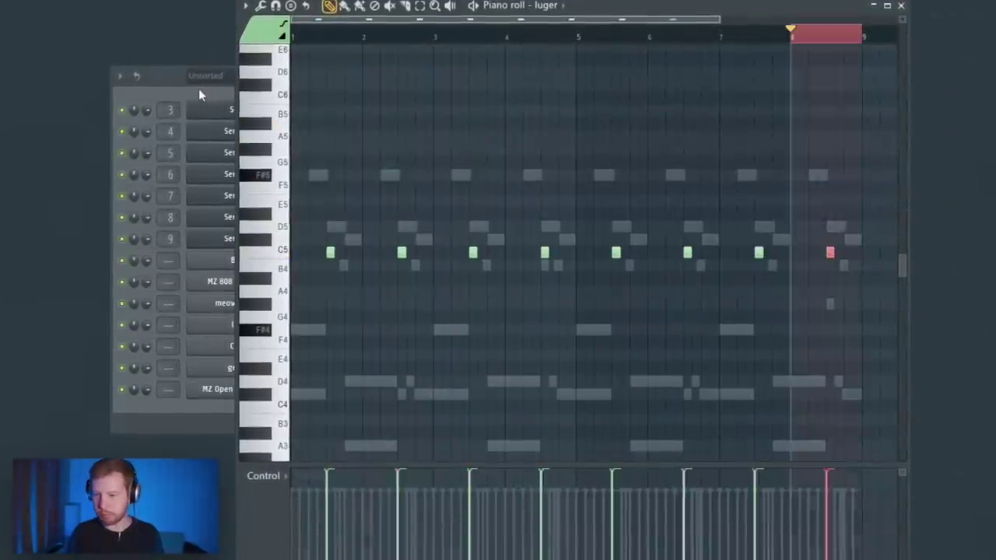
click(901, 7)
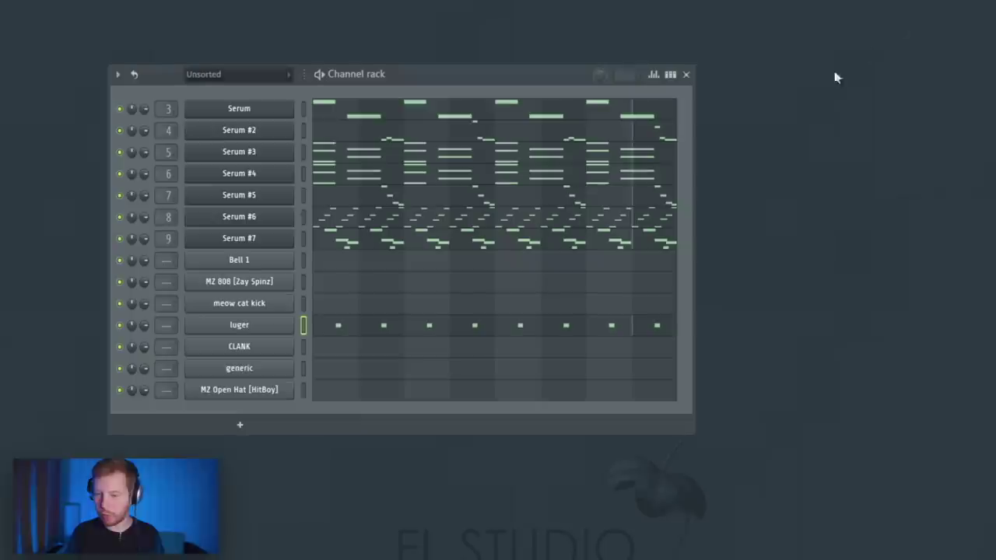
Step: Repeat the luger hits on the CLANK channel and normalize the CLANK sample in its sampler settings
click(286, 347)
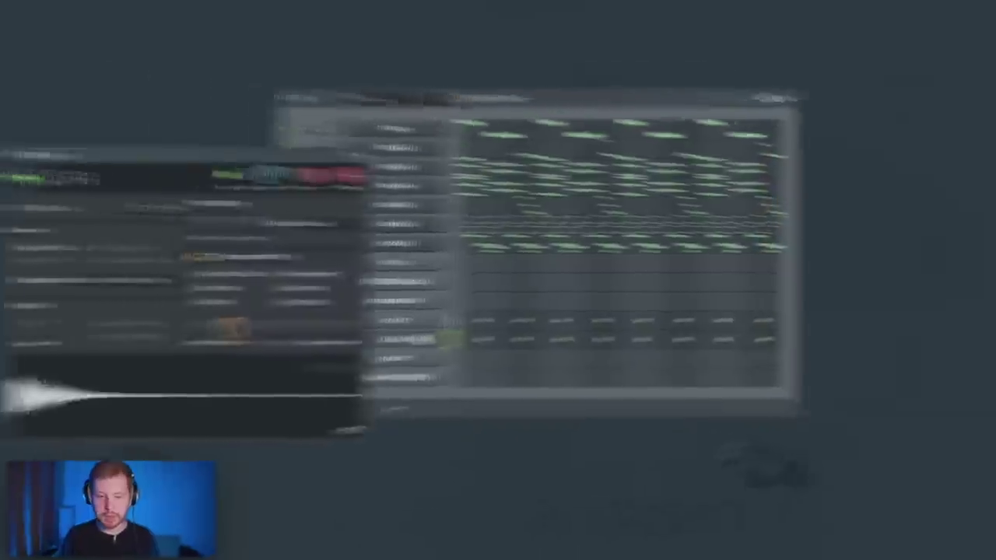
drag(253, 162, 409, 137)
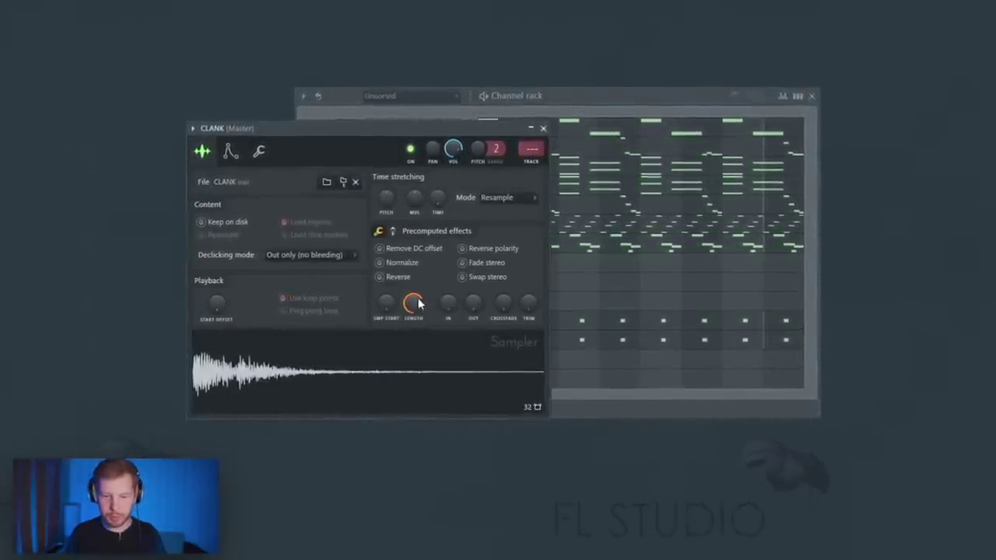
click(404, 276)
click(405, 263)
click(400, 278)
click(392, 231)
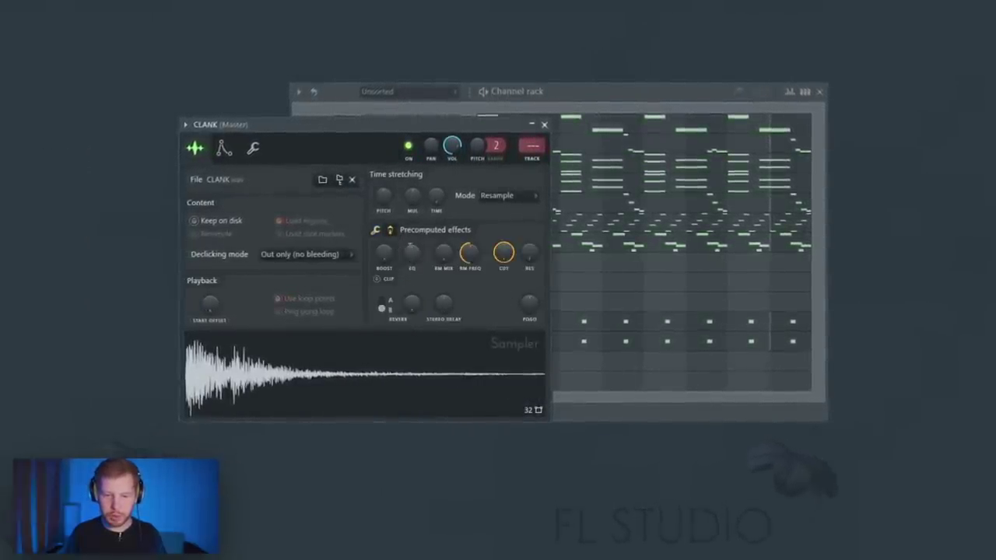
click(544, 122)
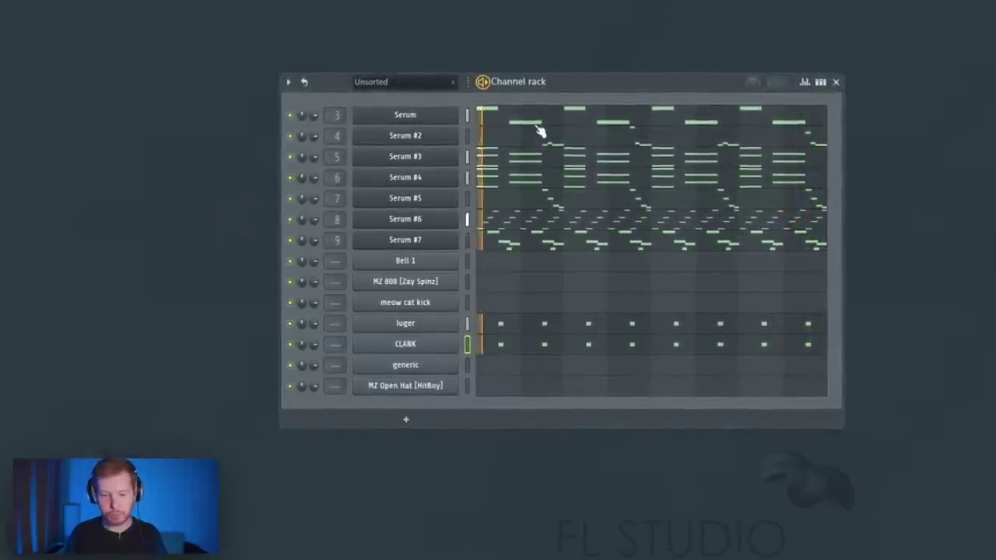
Step: Enable Cut itself for the MZ 808 [Zay Spinz] channel and place an F#5 note at the start of bar 1
right_click(451, 282)
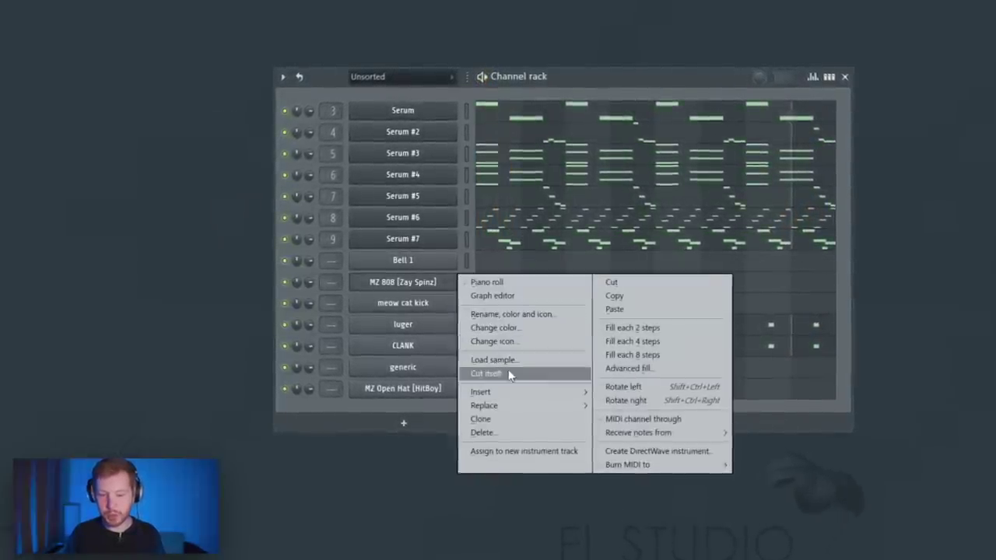
click(491, 373)
click(497, 286)
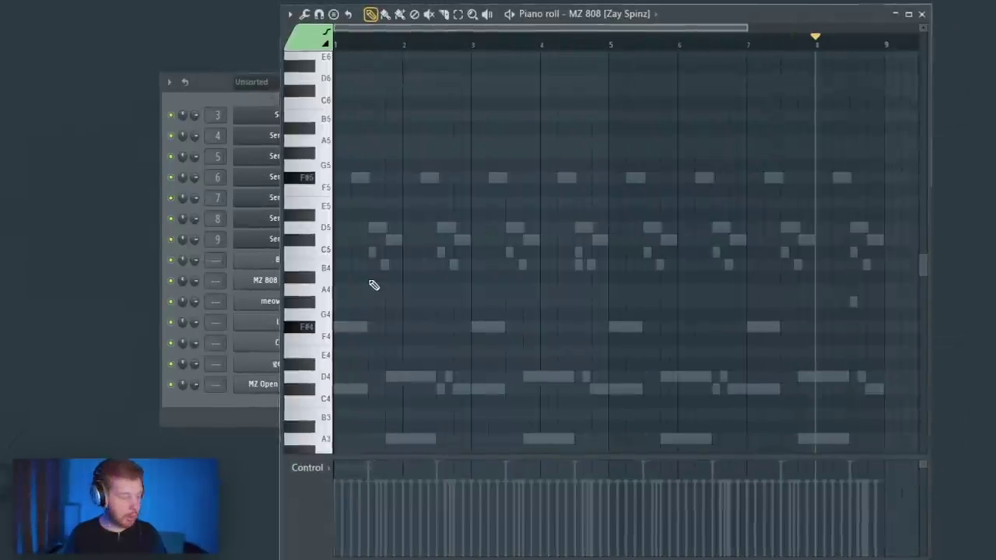
key(q)
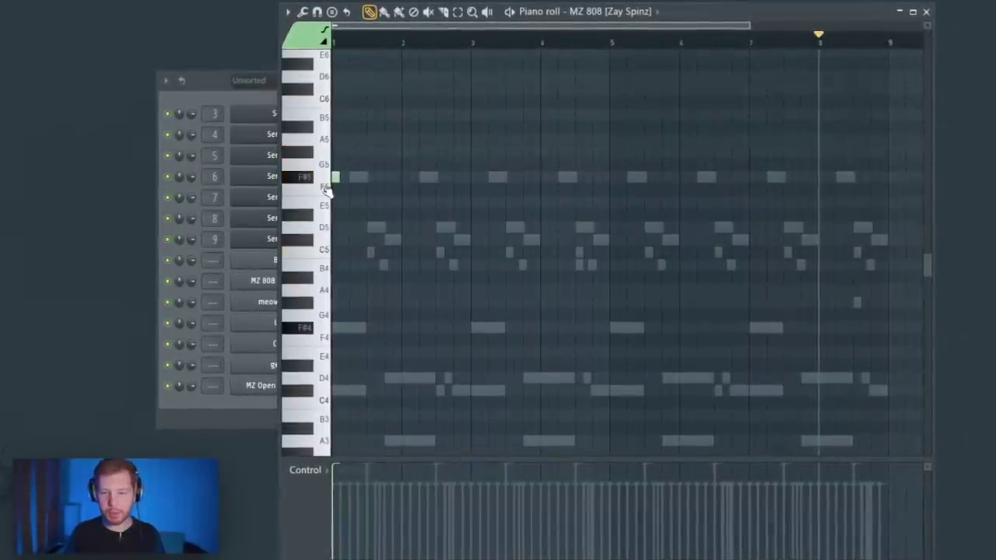
scroll(363, 181, up, 3)
drag(364, 182, 394, 37)
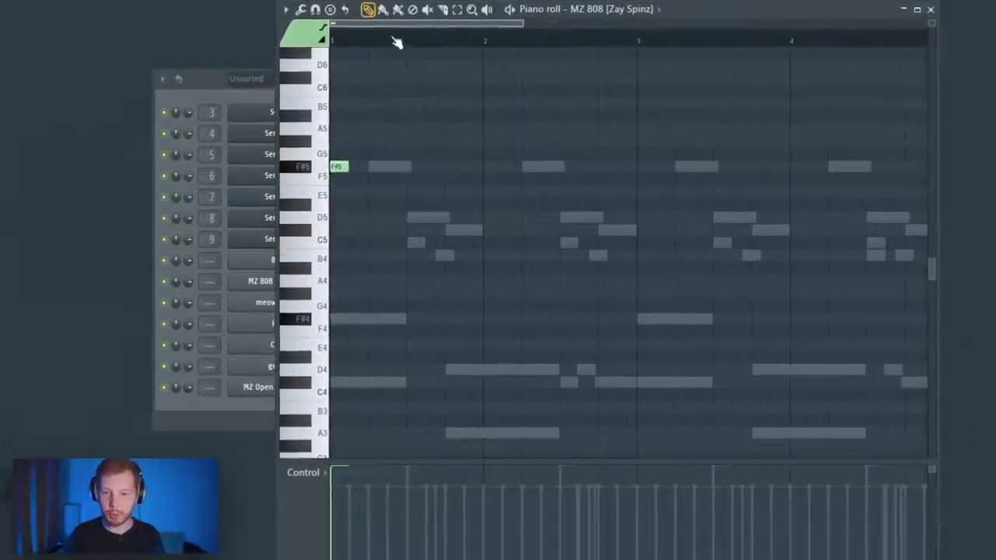
Step: Add three D5 notes to the MZ 808 across bars 1 and 2 and duplicate the pattern into bars 3 and 4
key(space)
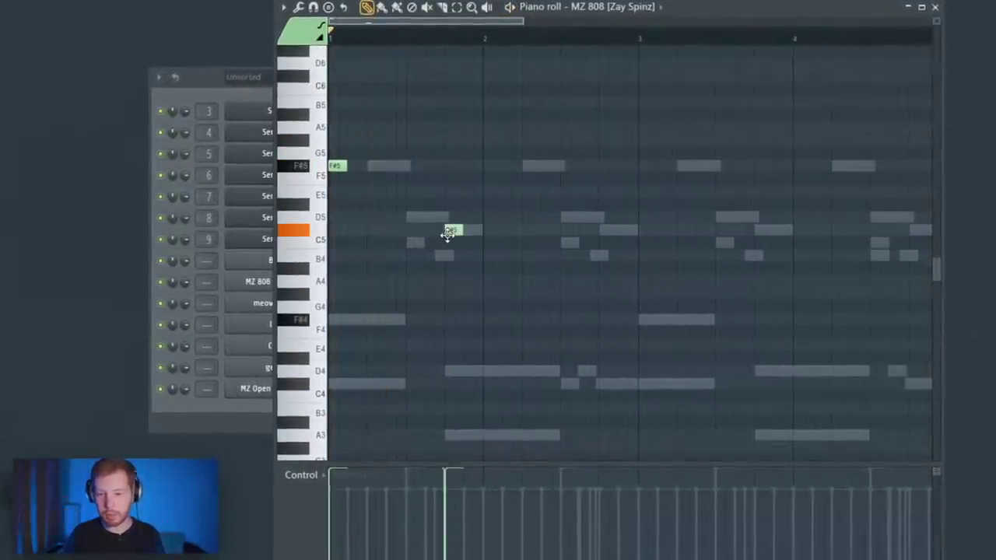
key(space)
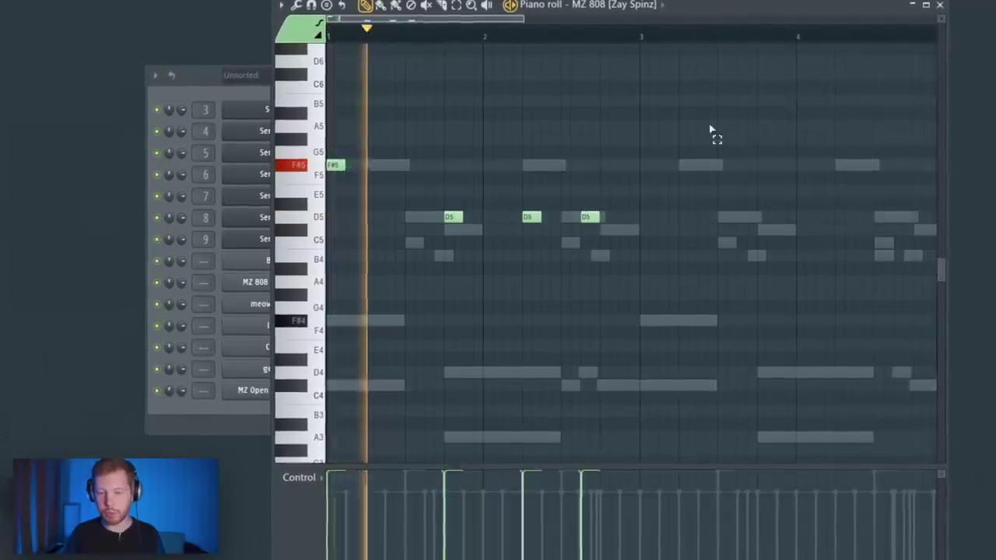
key(ctrl+a)
drag(335, 165, 644, 152)
key(ctrl+d)
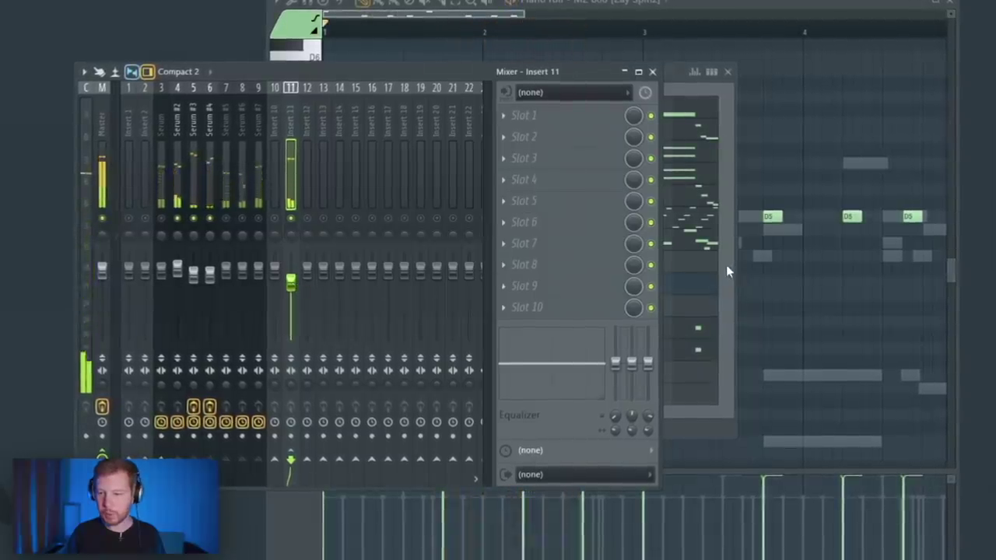
Step: Add a second F#5 to the MZ 808 in bar 3 and move the last D5 of bar 4 to beat 4
key(F6)
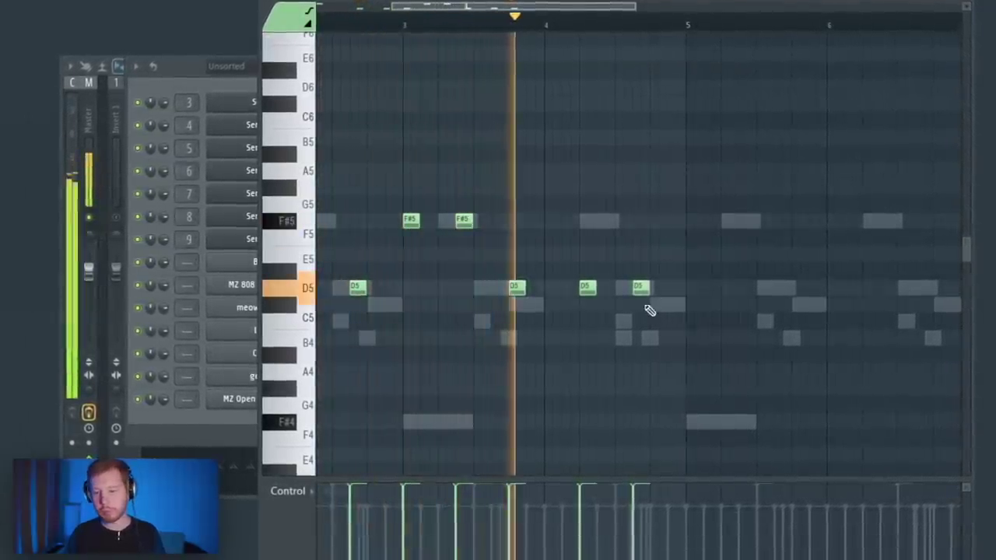
drag(641, 289, 658, 291)
key(space)
drag(636, 247, 640, 334)
scroll(630, 311, up, 3)
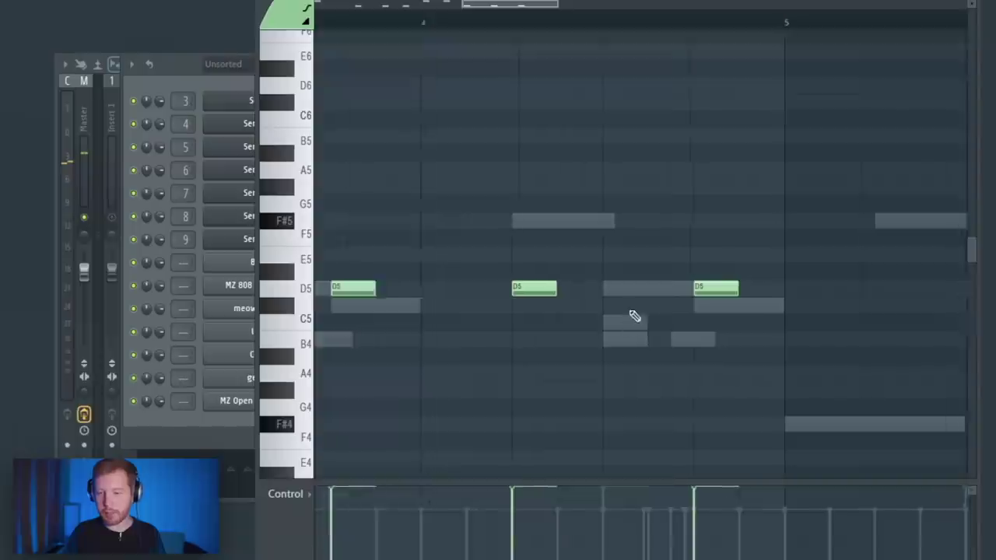
Step: Add an MZ 808 roll of short D6 notes in the second half of beat 3, bar 4, with rising velocities
scroll(631, 312, up, 2)
drag(659, 275, 659, 289)
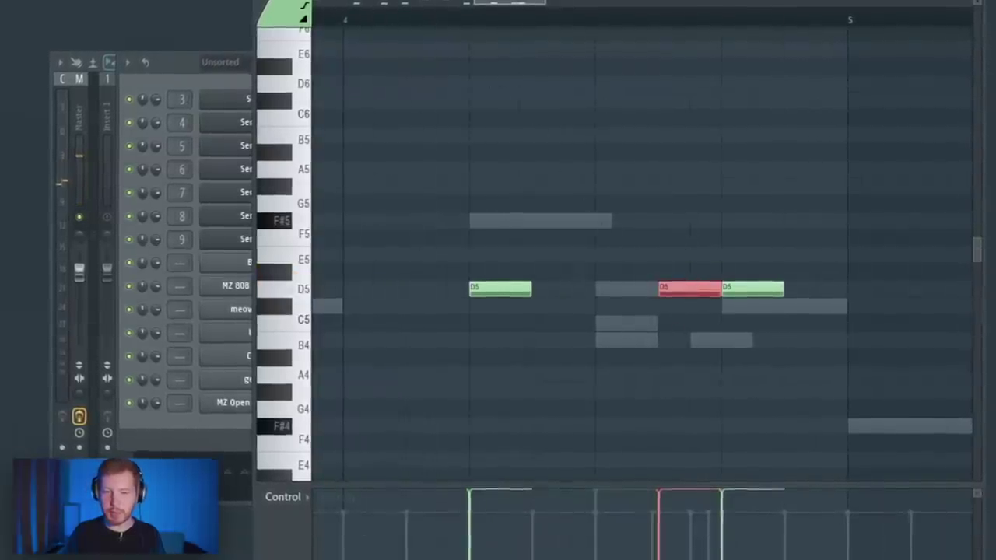
click(135, 80)
click(124, 172)
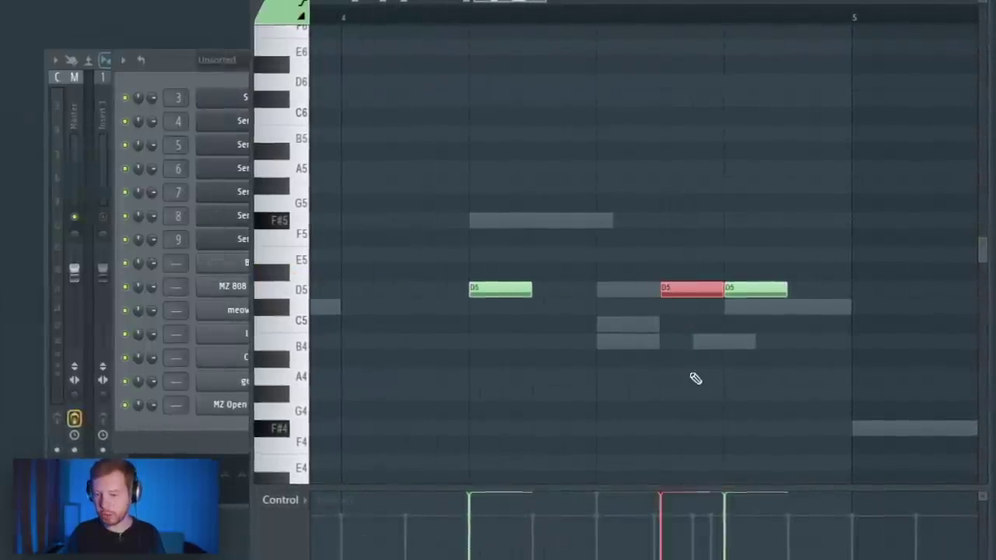
key(ctrl+Up)
scroll(690, 362, up, 2)
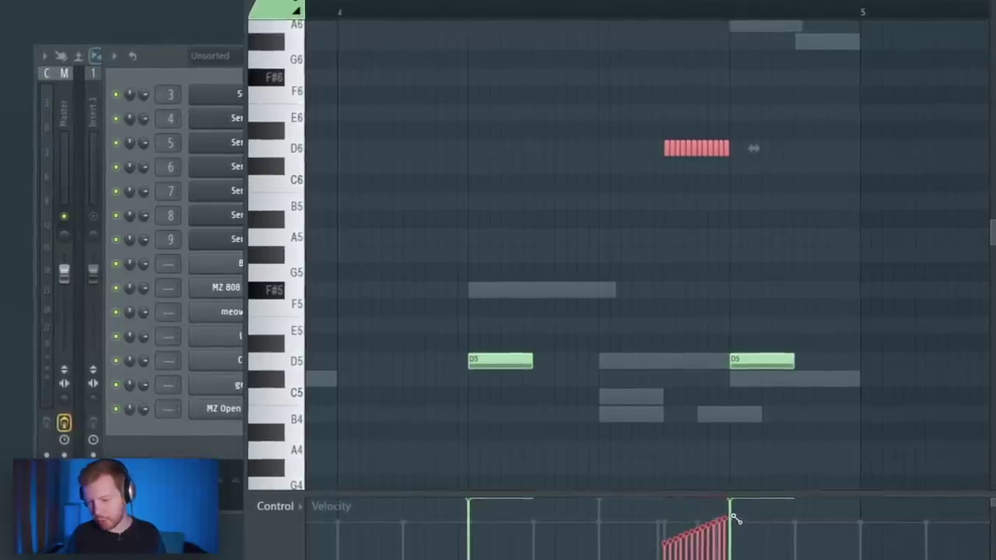
click(339, 13)
key(space)
ctrl+right_click(456, 113)
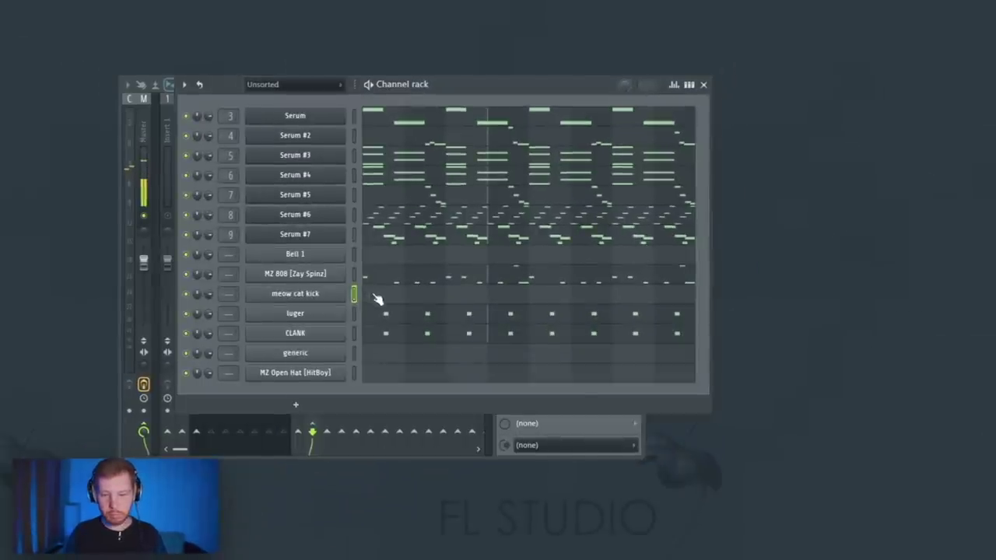
Step: Place C5 meow cat kick notes on beats 1 and 4 of bar 1 and beats 2 and 3.5 of bar 2, and duplicate them into bars 3 and 4
click(377, 299)
drag(350, 225, 285, 231)
scroll(366, 276, up, 3)
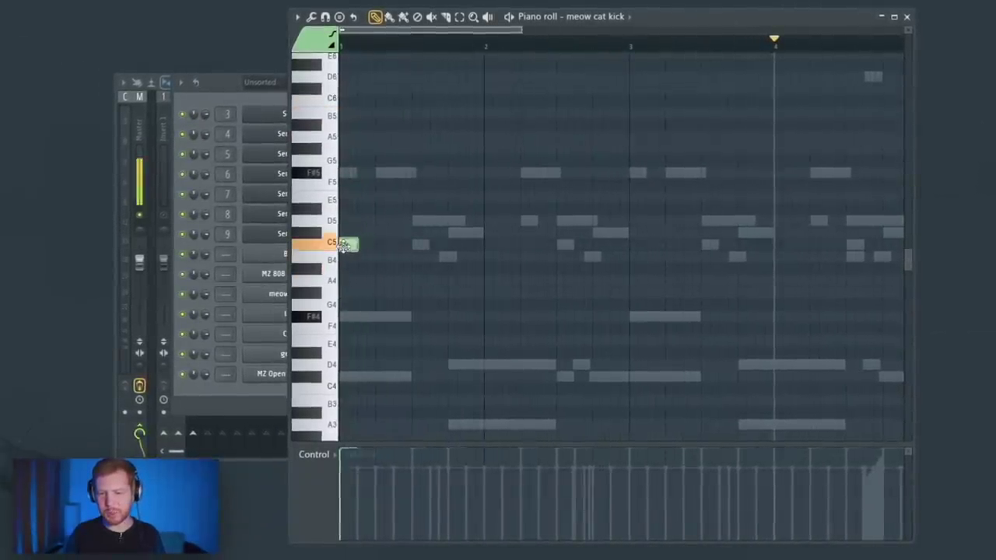
click(456, 244)
key(space)
click(529, 244)
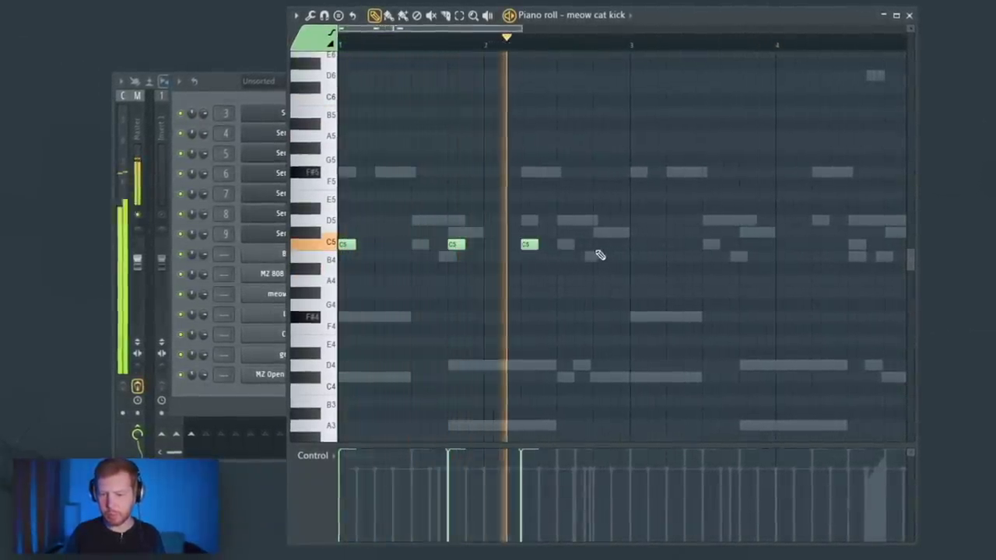
click(583, 244)
key(space)
key(ctrl+b)
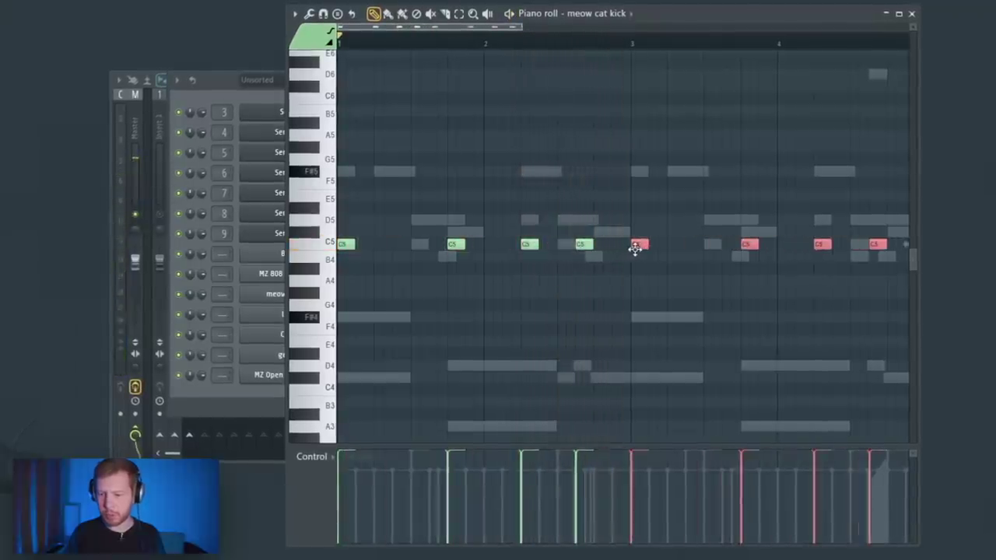
Step: Move the last meow cat kick note of bar 4 to beat 4 and play back the result
drag(709, 231, 683, 268)
drag(665, 316, 441, 336)
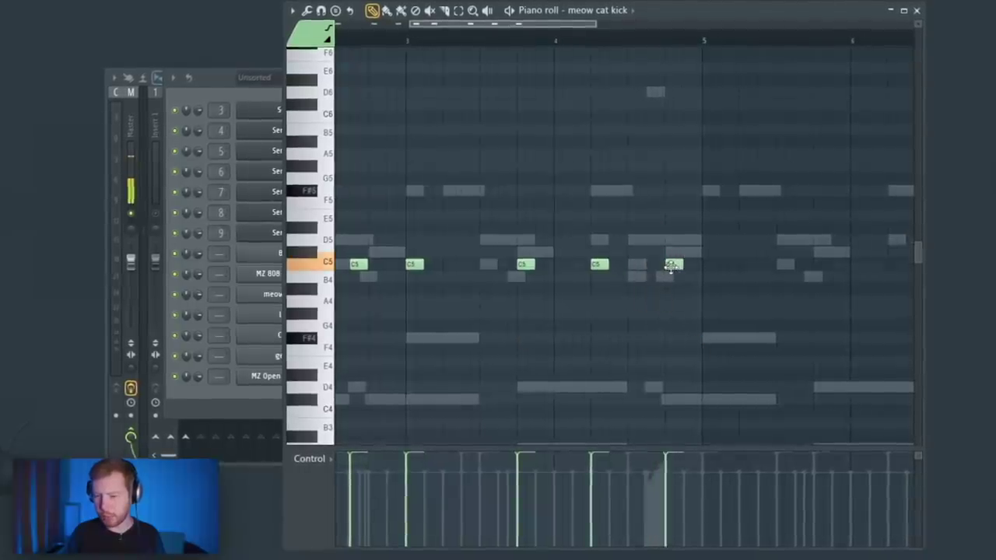
key(space)
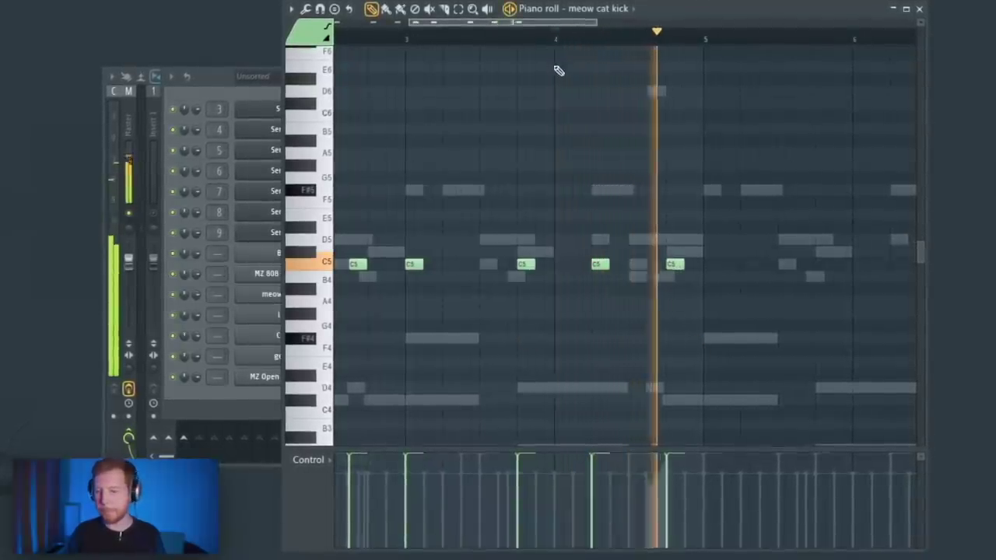
key(F7)
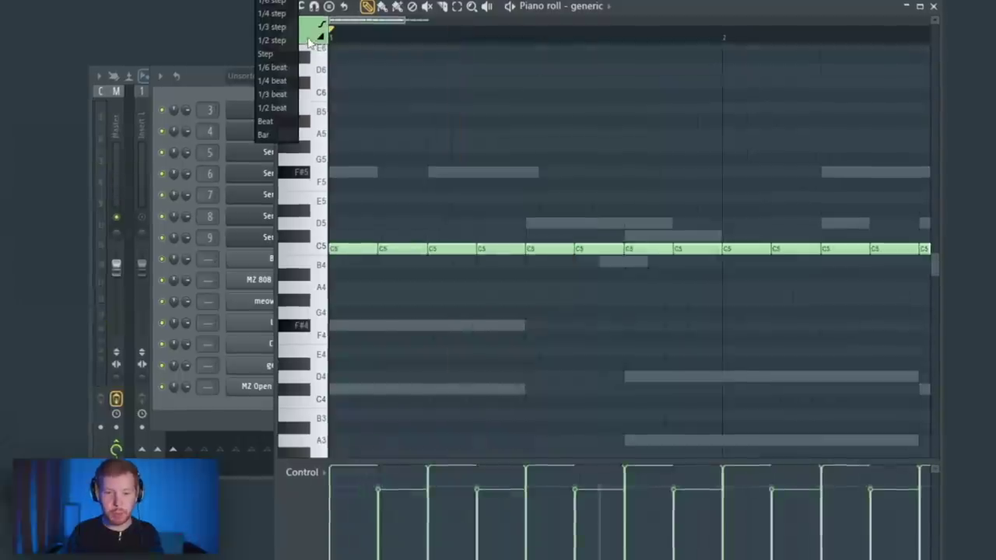
Step: Set the snap to 1/3 step and add a five-note E5 hat roll on beat 2 of bar 1 with rising velocities
click(278, 29)
drag(481, 201, 484, 204)
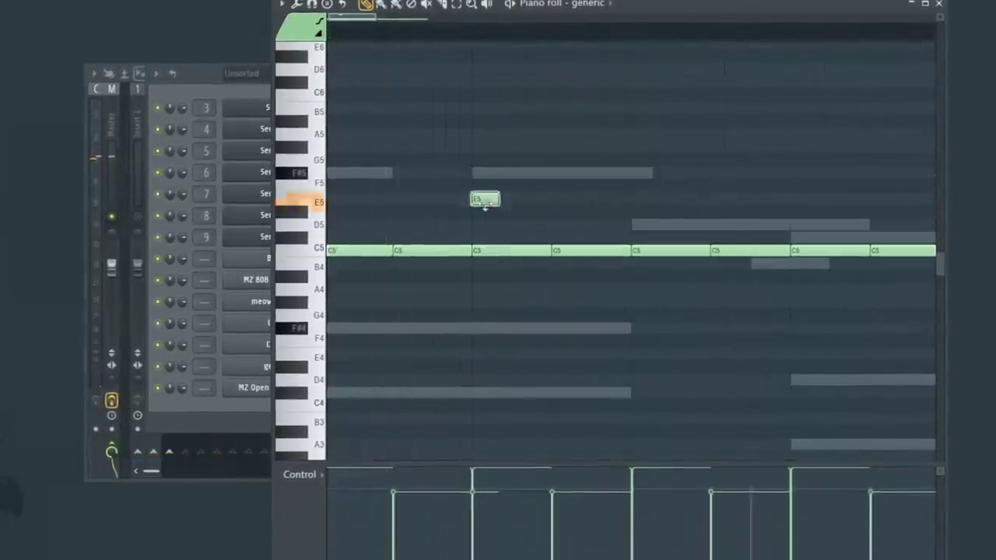
drag(485, 204, 593, 202)
drag(504, 478, 422, 514)
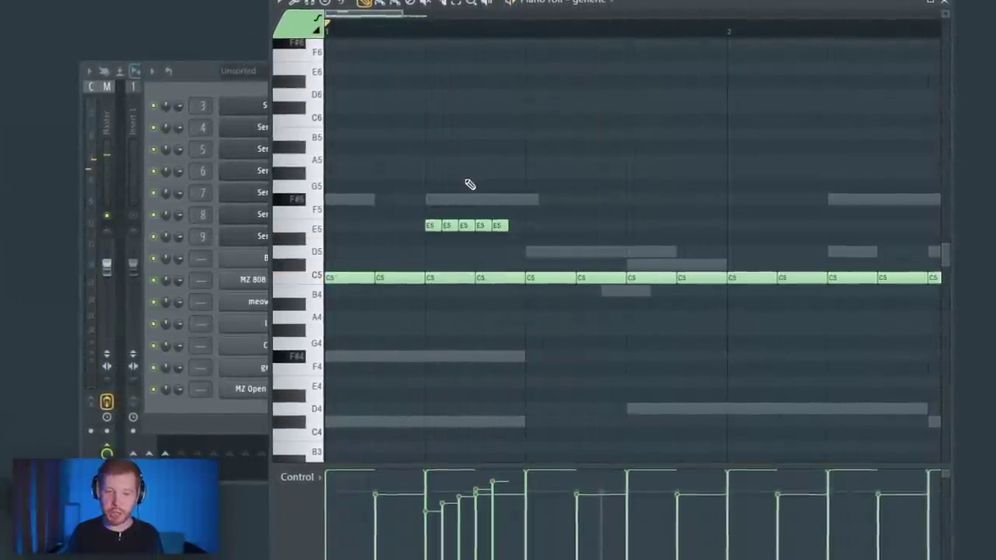
Step: Stretch the G#4 hat note across beat 4 of bar 2 and chop it into a rapid roll
scroll(461, 183, down, 2)
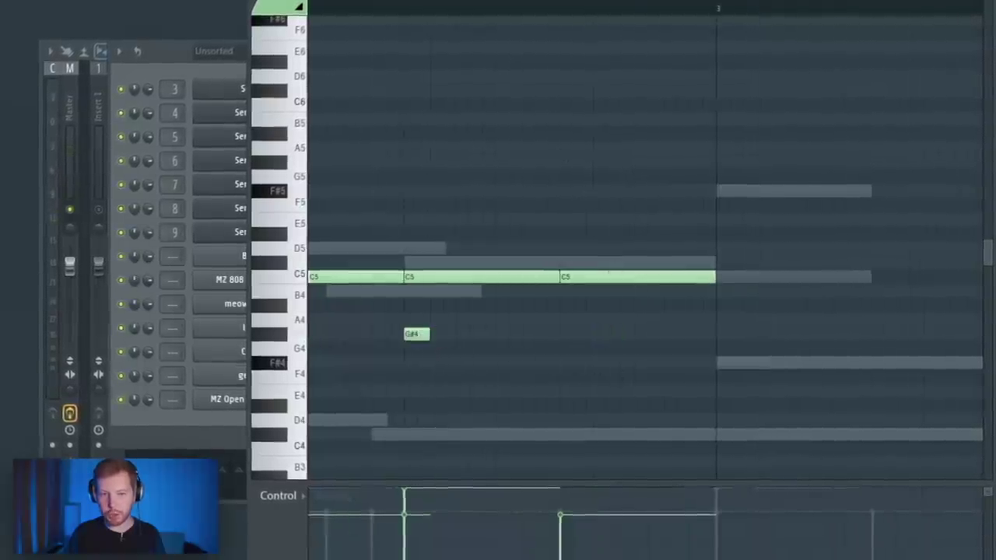
drag(427, 334, 716, 345)
drag(784, 312, 423, 358)
key(ctrl+u)
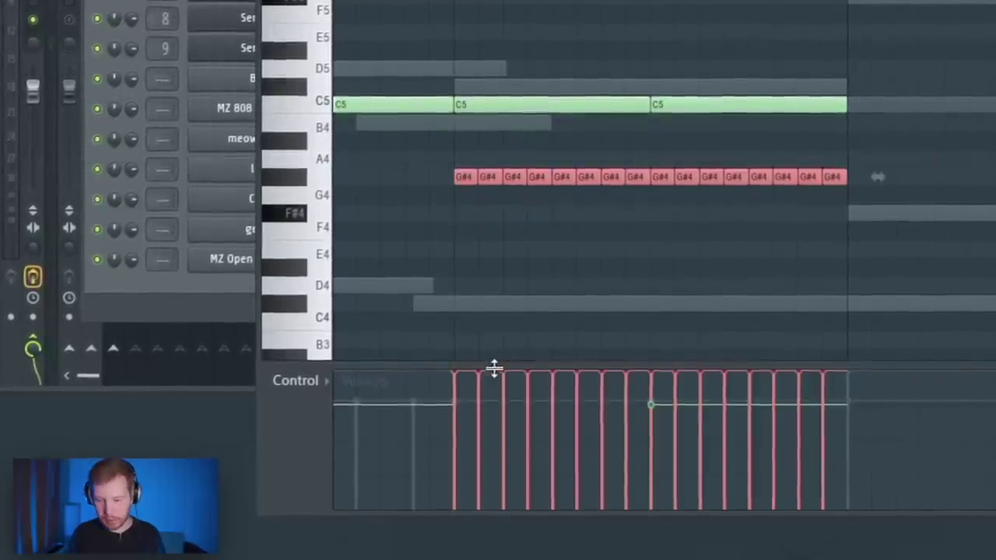
Step: Shape the G#4 roll's velocities to fall toward its middle and rise again, and play it back
scroll(582, 278, down, 4)
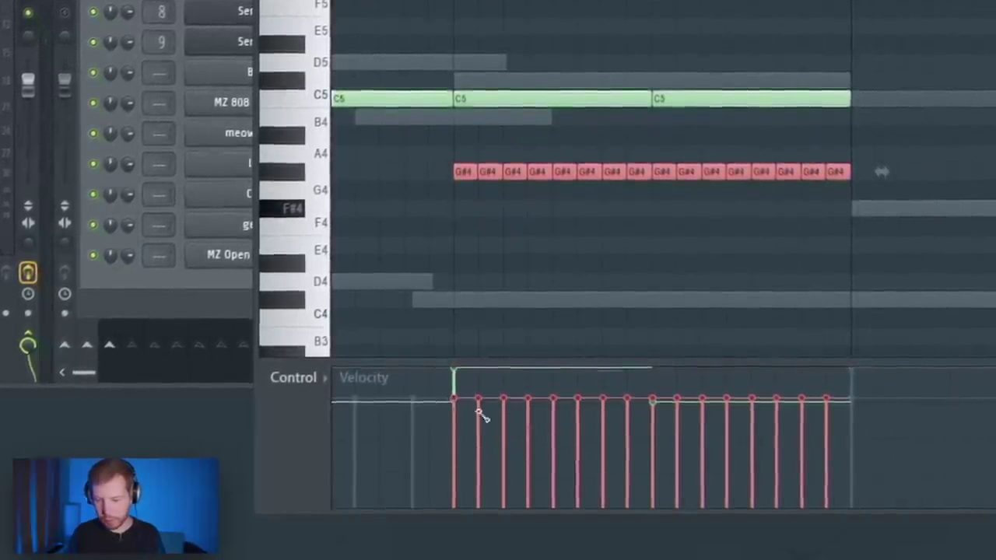
mouse_move(483, 416)
mouse_down()
mouse_move(630, 472)
mouse_move(659, 465)
mouse_up()
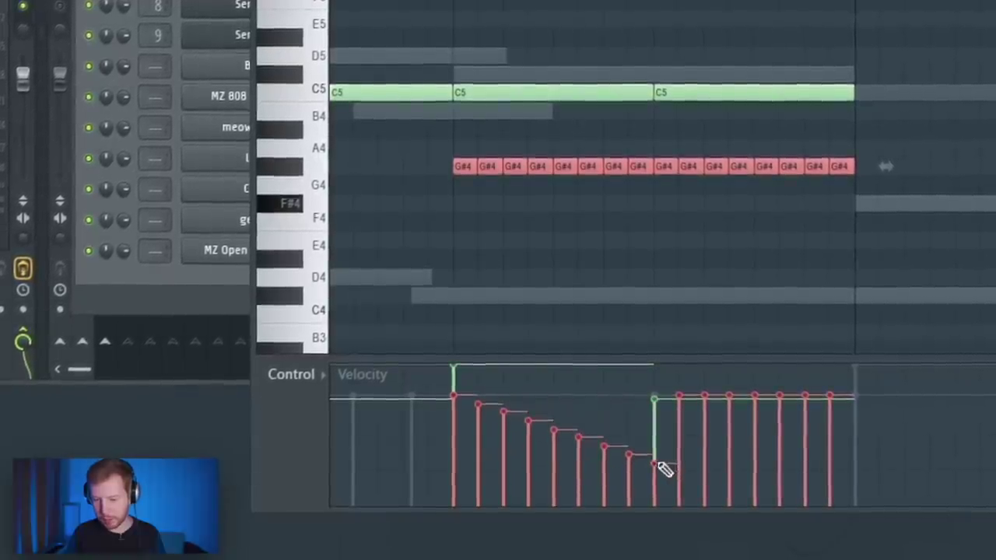
scroll(805, 145, down, 3)
key(space)
key(ctrl+d)
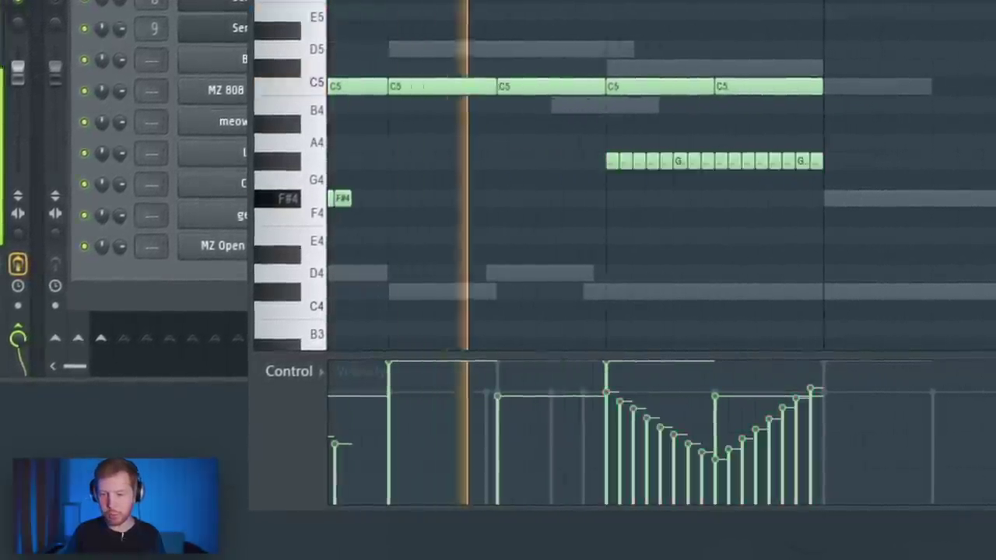
Step: Show the fine pitch control and draw pitch slopes on the hat rolls, with a falling slope across bar 4's E5 roll
click(295, 412)
click(326, 532)
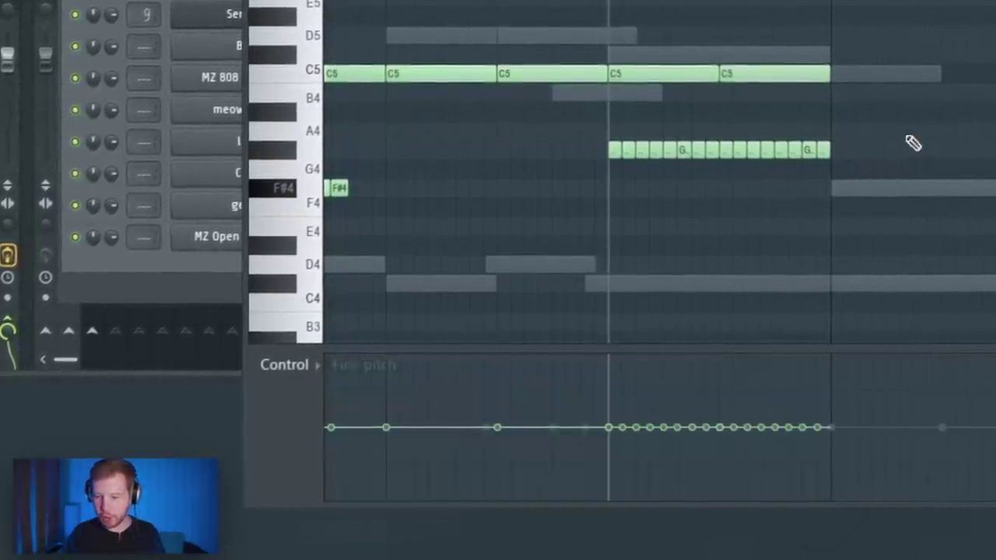
drag(743, 453, 842, 463)
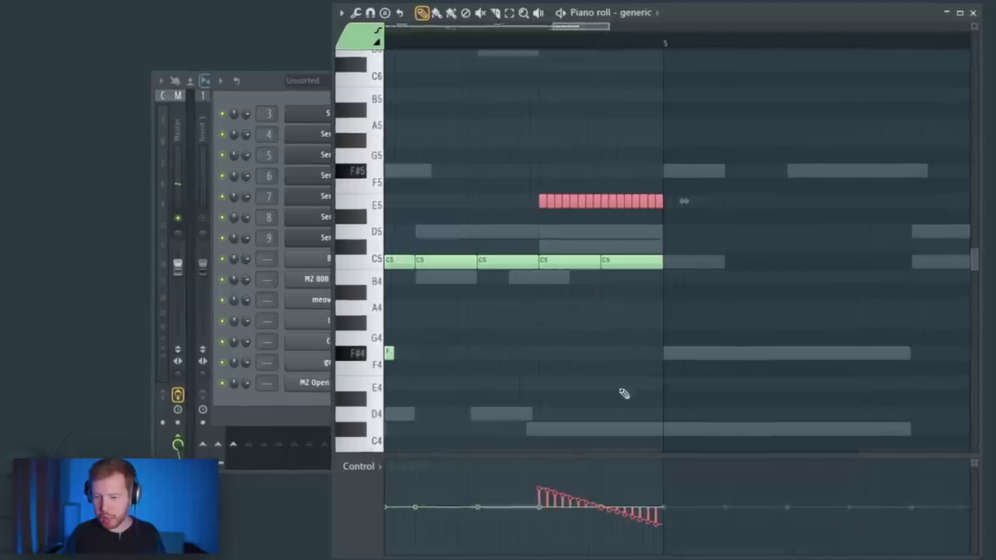
drag(539, 475, 674, 543)
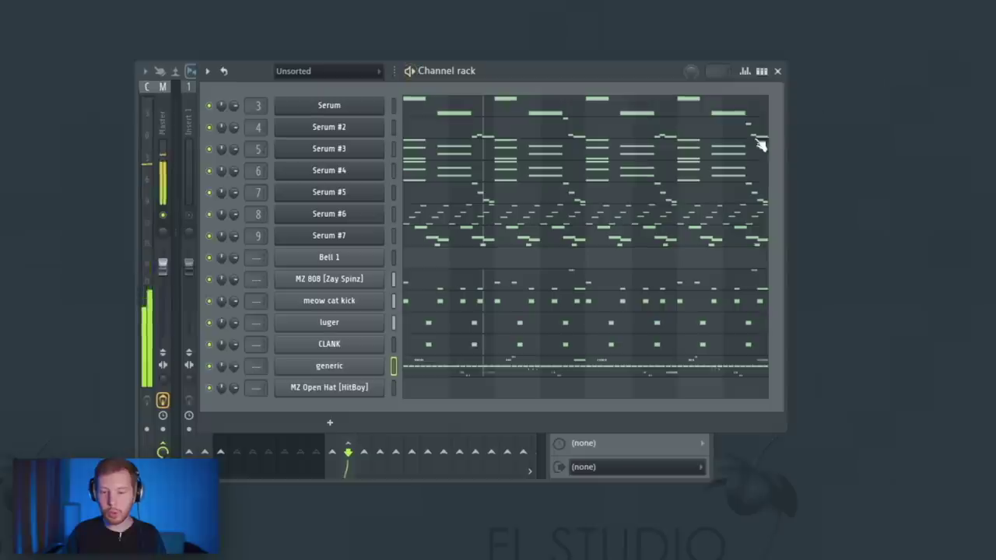
click(404, 363)
click(284, 137)
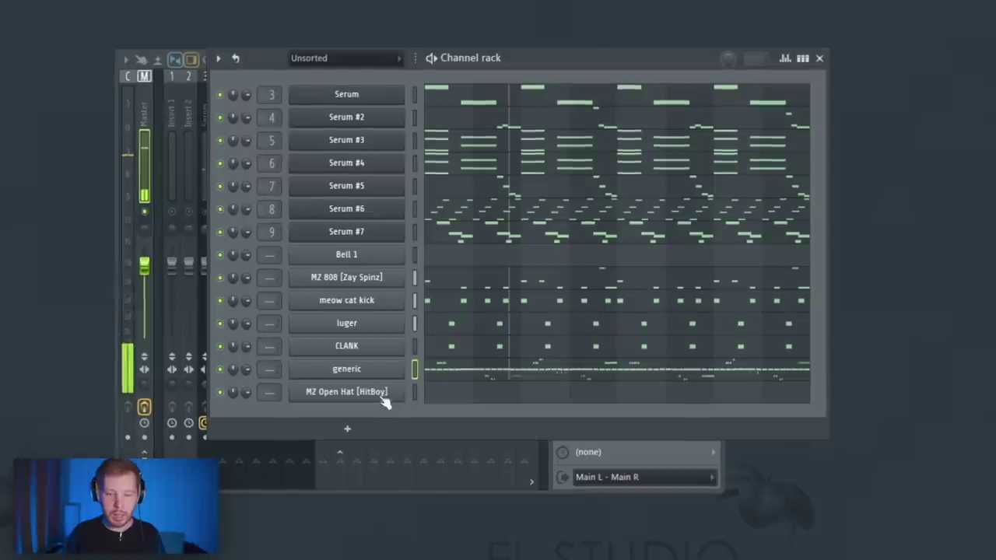
Step: Place a C5 note on beat 4 of bar 1 for the MZ Open Hat [HitBoy] channel
click(382, 396)
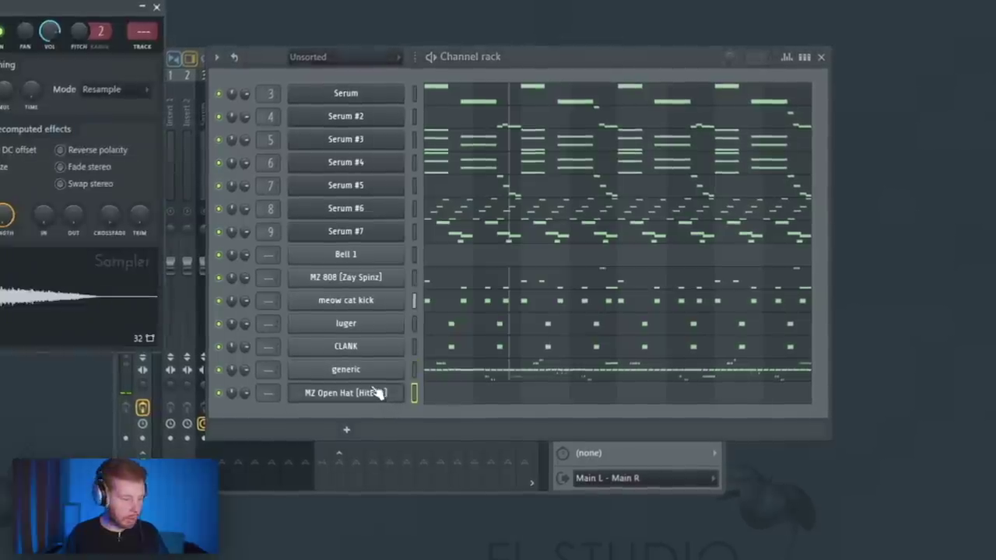
drag(77, 4, 641, 90)
scroll(570, 206, down, 3)
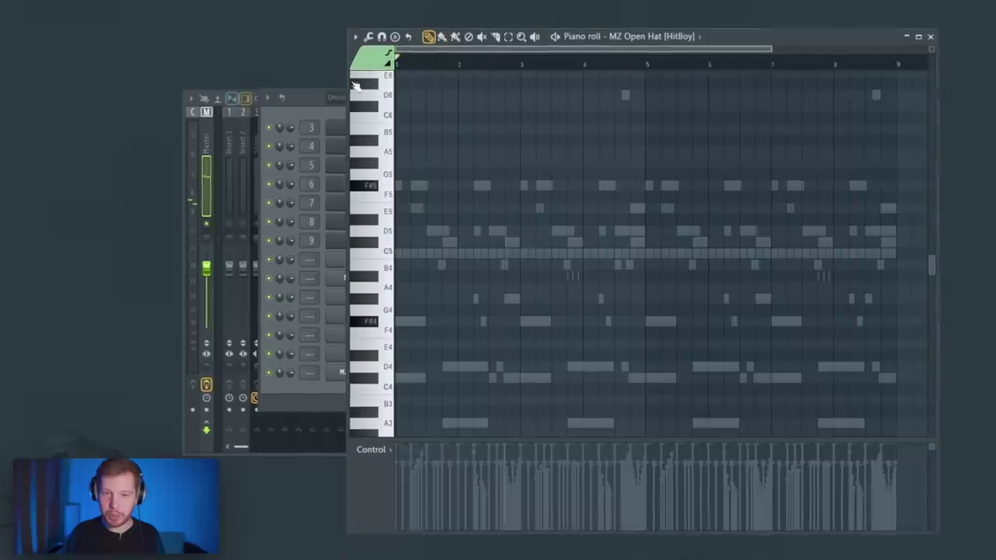
scroll(439, 282, up, 4)
drag(444, 285, 485, 282)
scroll(498, 261, up, 3)
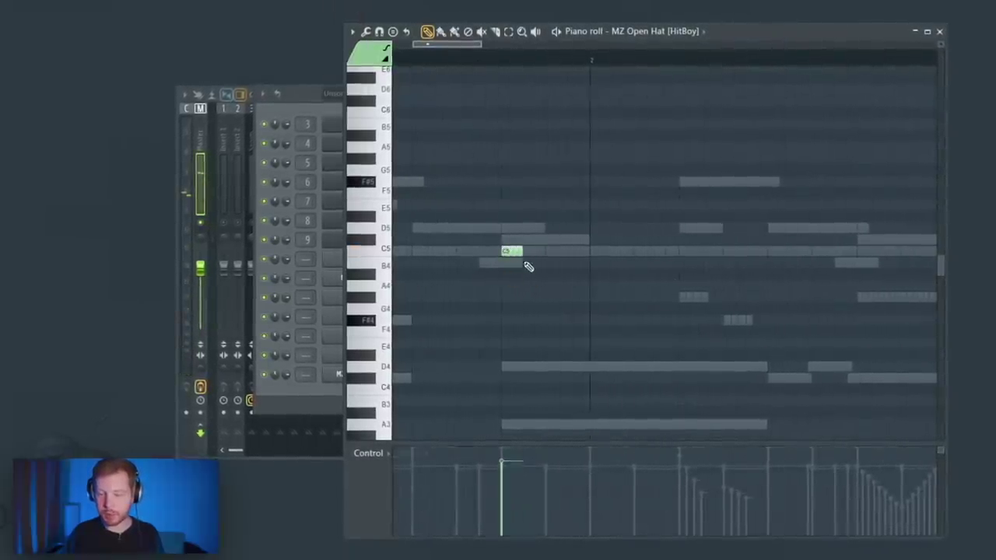
Step: Add C5 open hat notes on beat 2 and halfway through beat 3 of bar 2 while checking playback
scroll(526, 266, down, 3)
key(space)
drag(517, 254, 627, 262)
key(space)
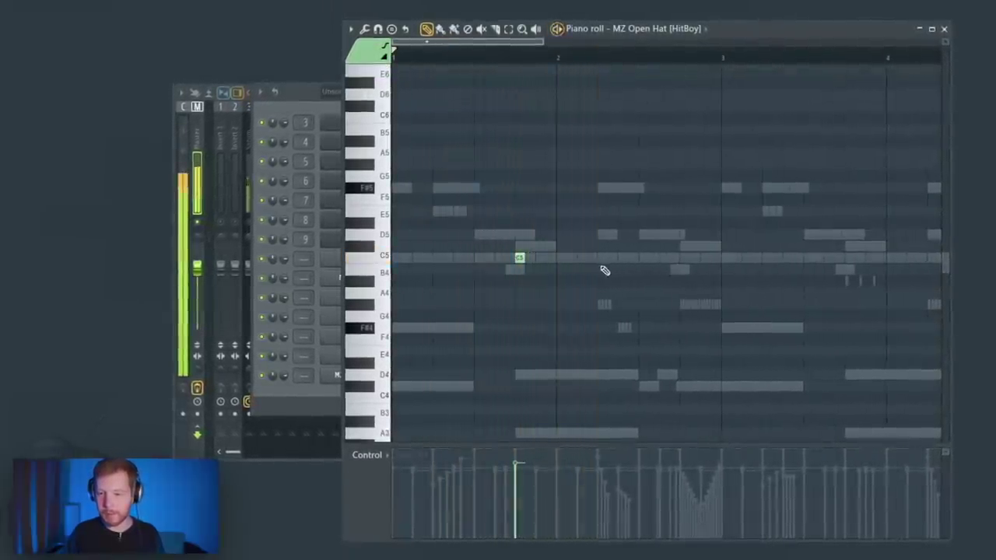
click(662, 257)
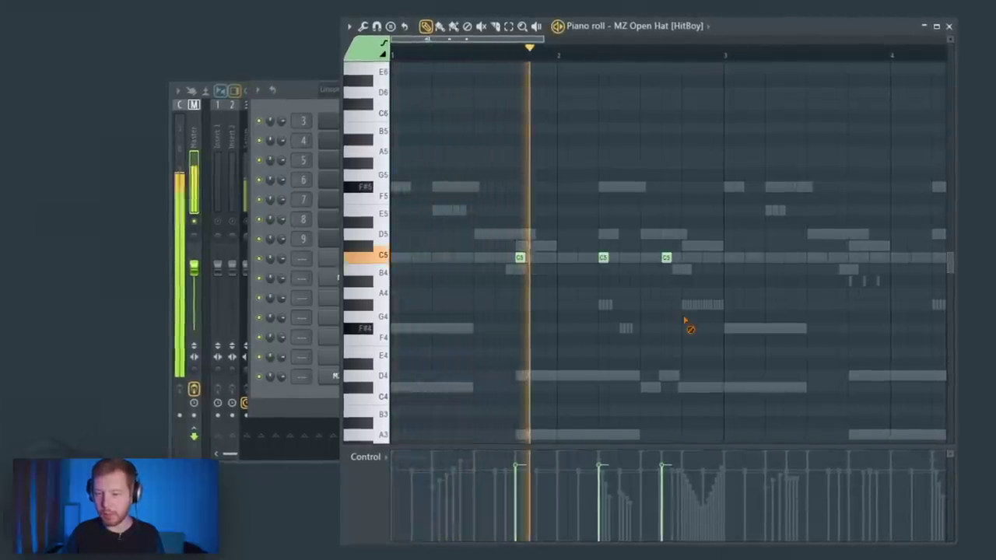
key(space)
Step: Duplicate the open hat notes of bars 1 and 2 into bars 3 and 4 and move the last one to beat 4
drag(689, 320, 25, 171)
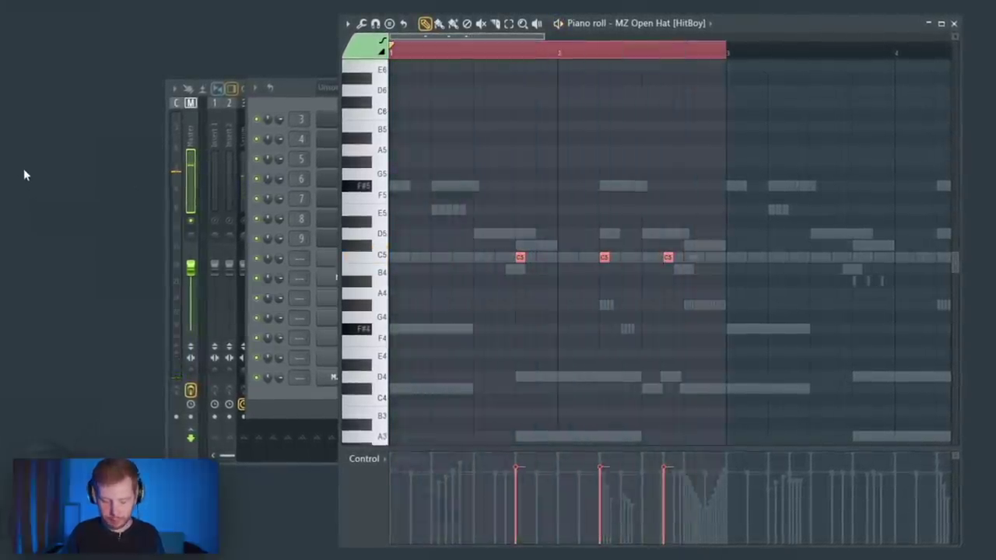
key(ctrl+b)
key(space)
drag(703, 217, 666, 307)
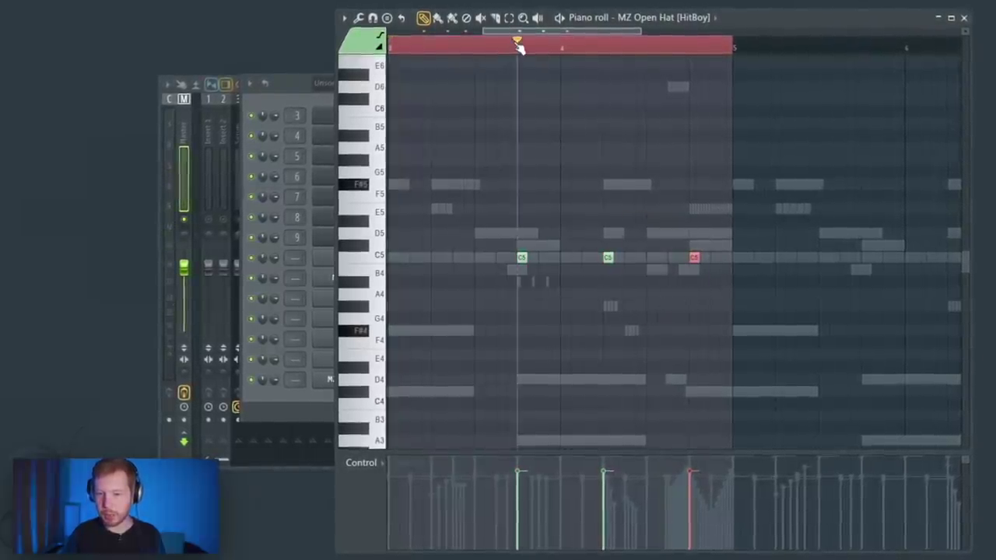
key(space)
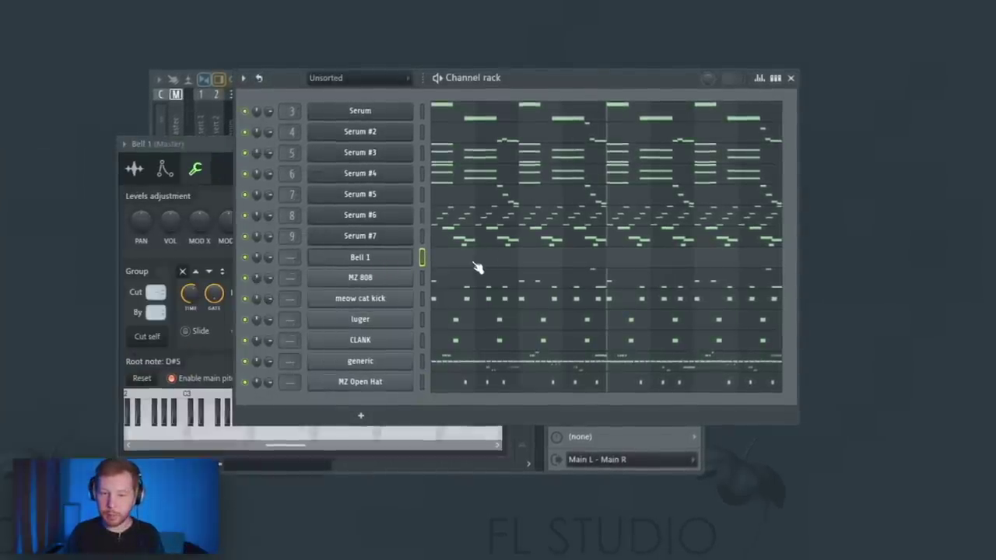
Step: Place F#5 at the start of bar 1 and D5 on beat 4 for Bell 1, and look through its time-stretching modes
click(474, 261)
scroll(604, 288, up, 3)
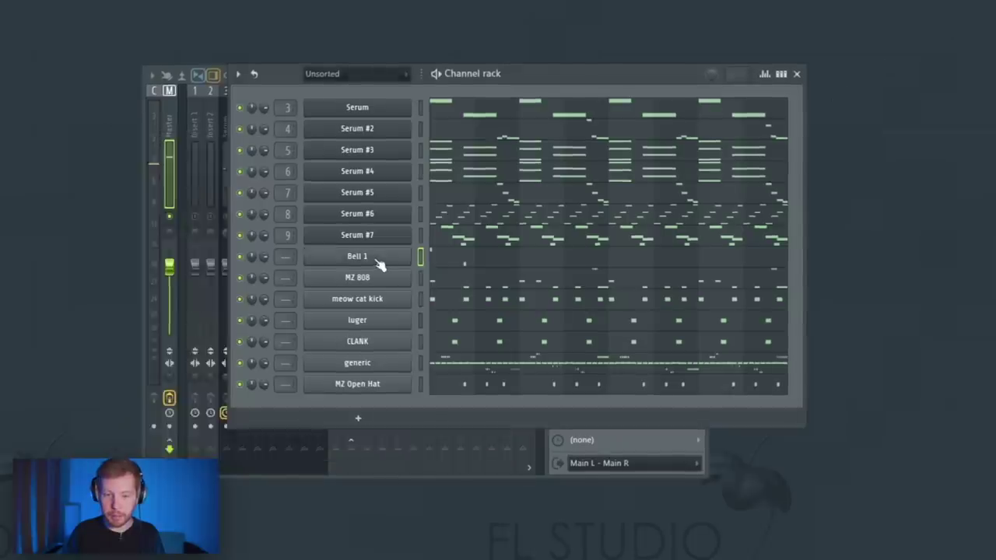
click(344, 257)
click(124, 165)
click(450, 216)
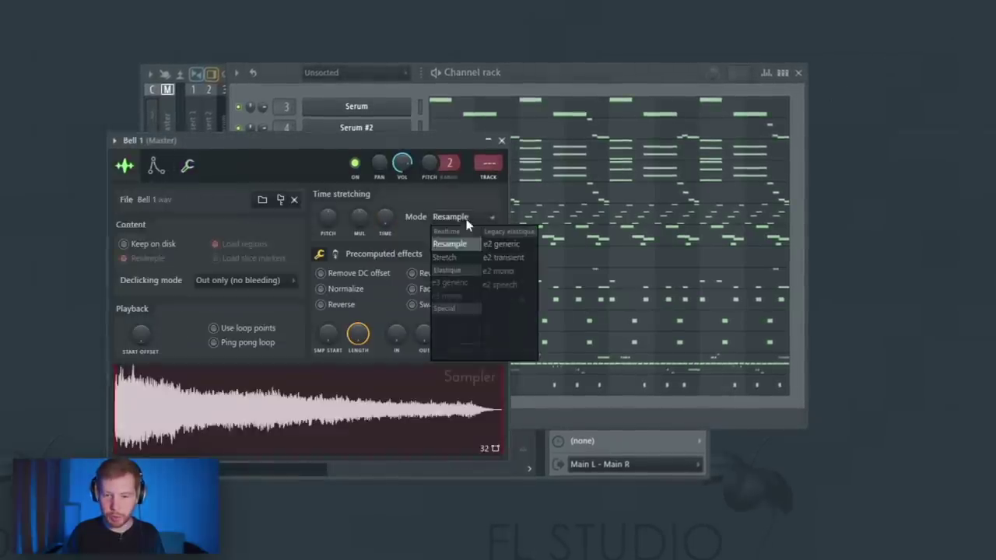
click(572, 89)
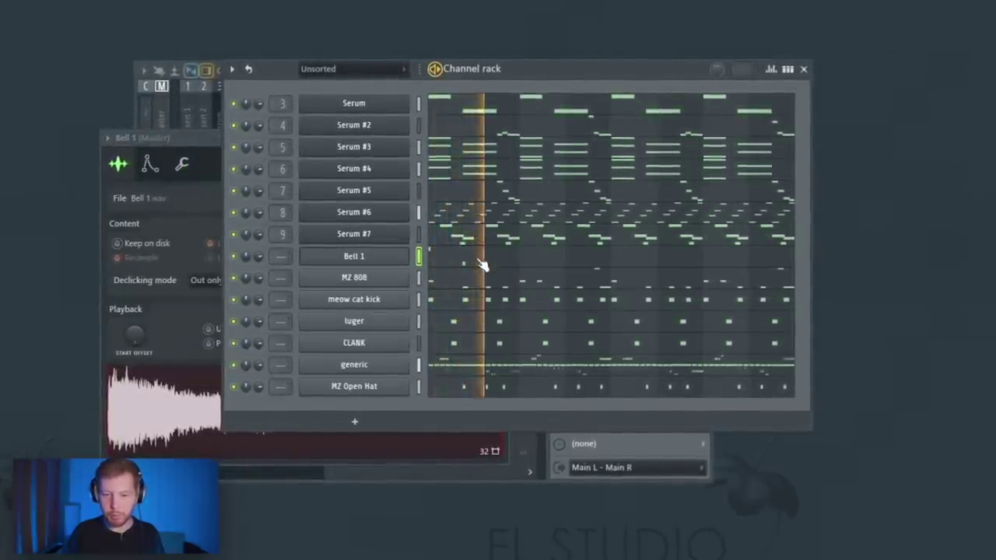
key(space)
Step: Duplicate the Bell 1 notes of bars 1 to 4 into bars 5 to 8 and clear the time selection
click(479, 261)
drag(668, 35, 82, 145)
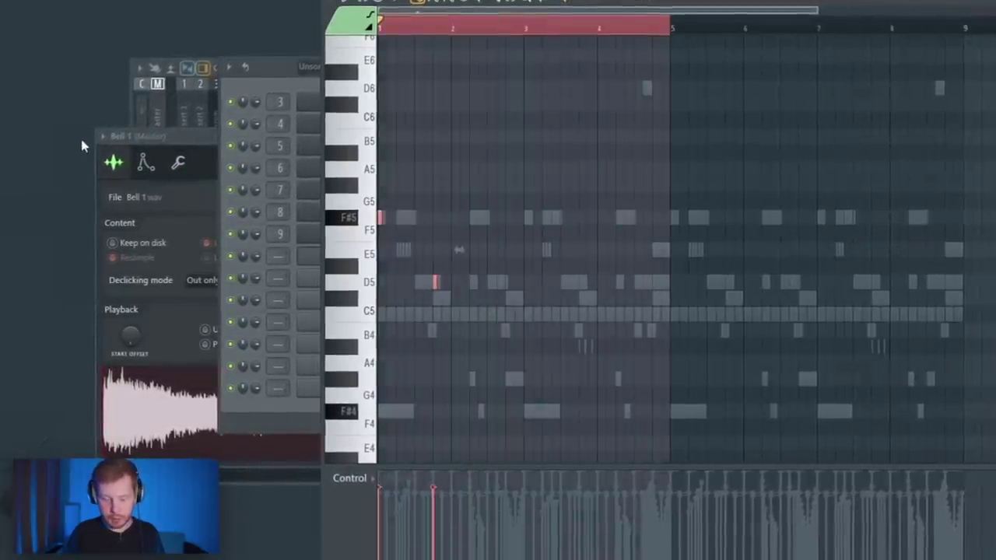
key(ctrl+b)
key(Escape)
Step: Split Pattern 2 by channel into separate patterns for each instrument
drag(438, 362, 440, 263)
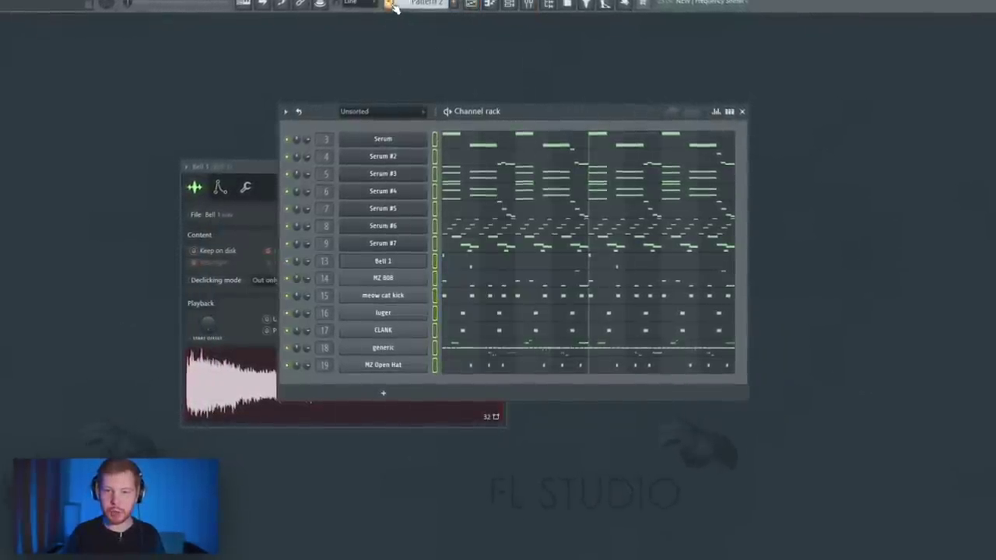
click(390, 6)
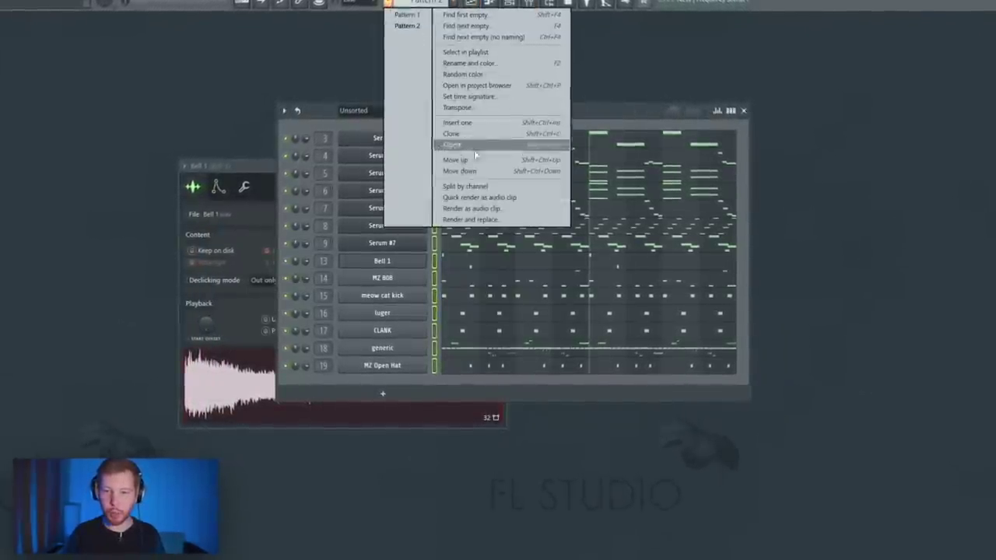
click(475, 150)
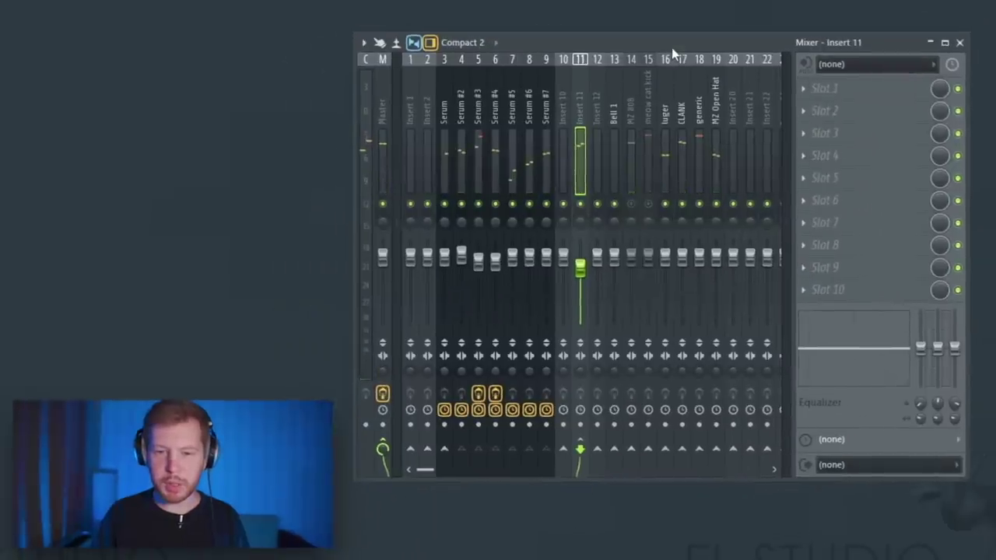
Step: Play the beat while checking Insert 11 and lower the Serum #3 and Serum #4 mixer faders
click(580, 140)
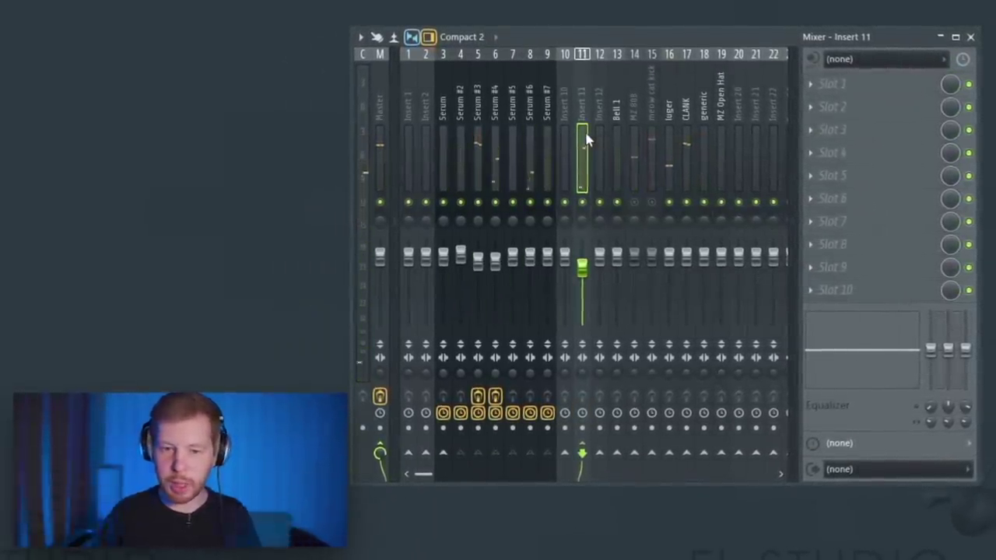
key(space)
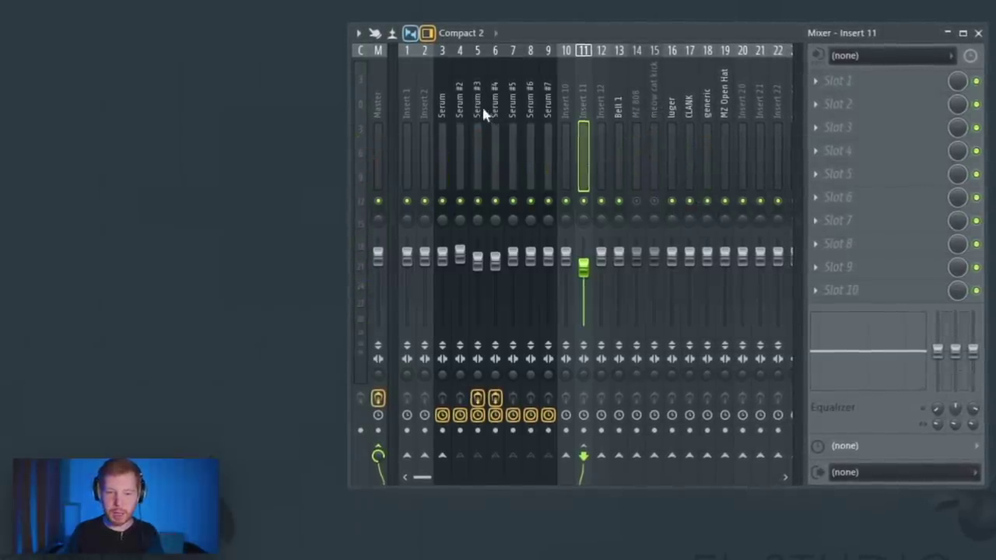
key(space)
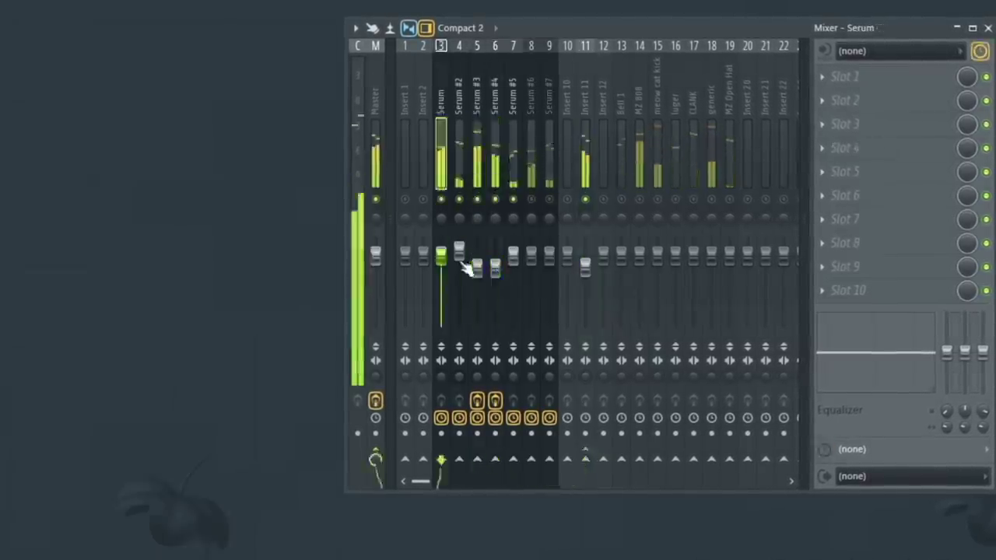
click(494, 268)
drag(477, 269, 477, 276)
Step: Lower the Serum, Serum #7, Bell 1 and MZ Open Hat mixer faders and return Serum #6 to its default level
click(513, 256)
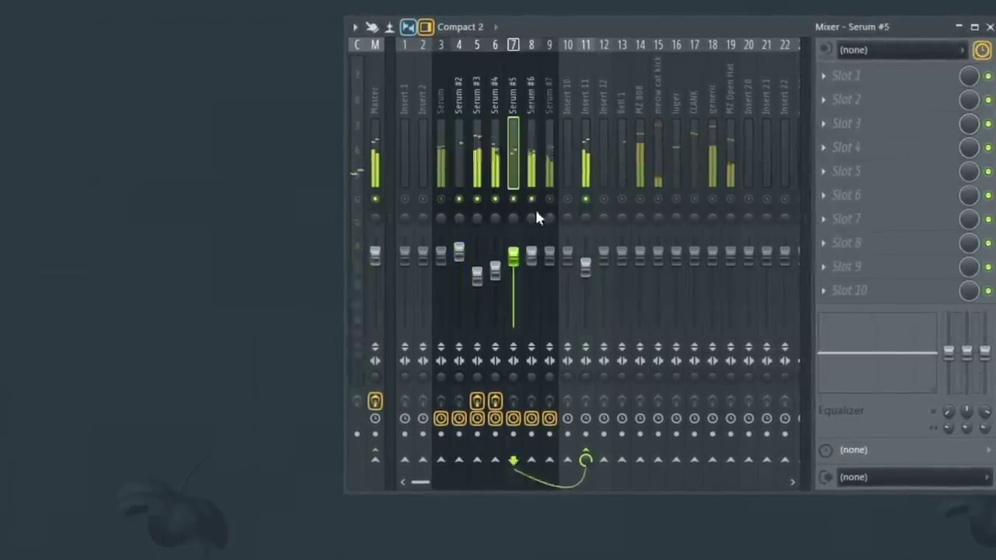
drag(531, 255, 531, 263)
drag(549, 256, 549, 265)
drag(441, 257, 441, 262)
drag(620, 256, 621, 264)
drag(730, 256, 731, 272)
click(532, 264)
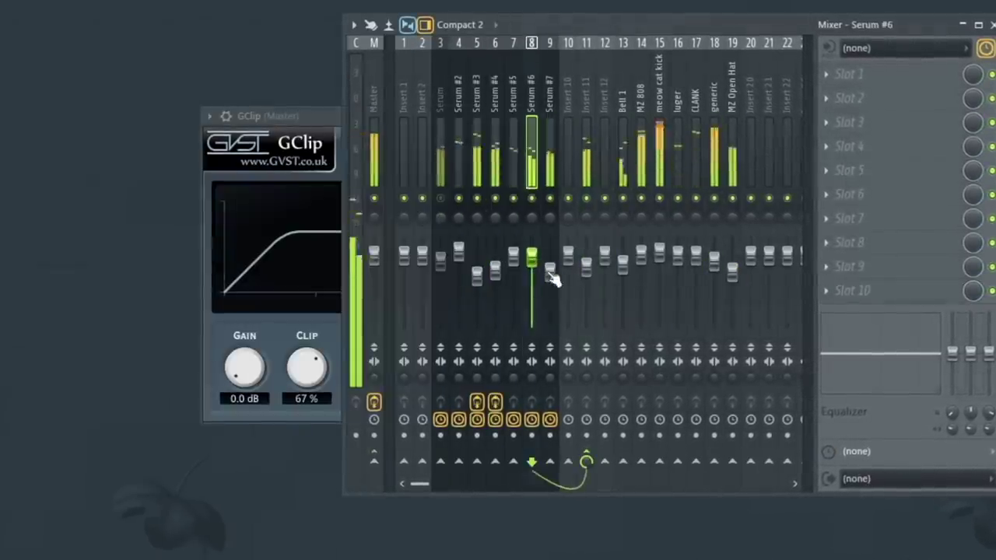
click(659, 257)
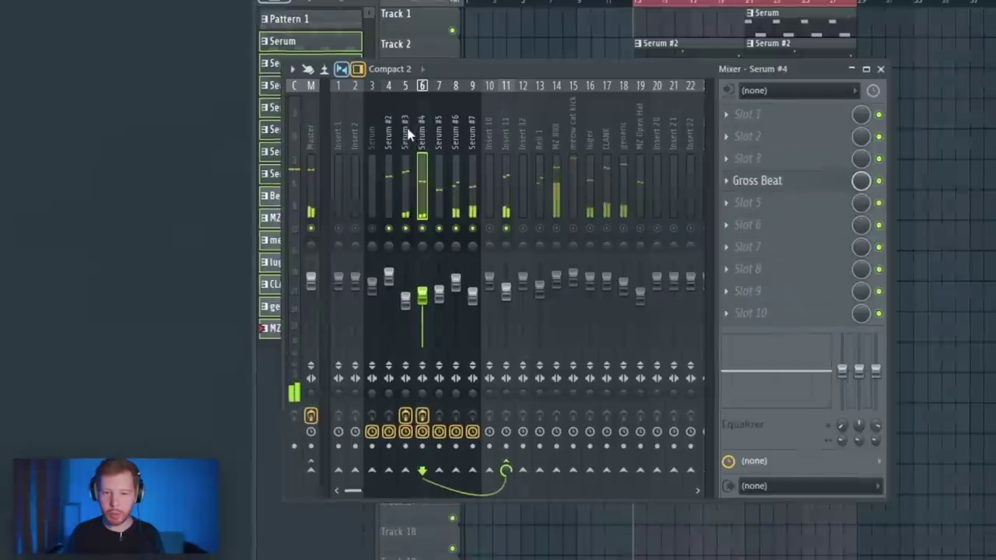
Step: Check the Serum #3 and Serum #4 mixer tracks and load FabFilter Saturn 2 into slot 3 of Insert 11
click(404, 132)
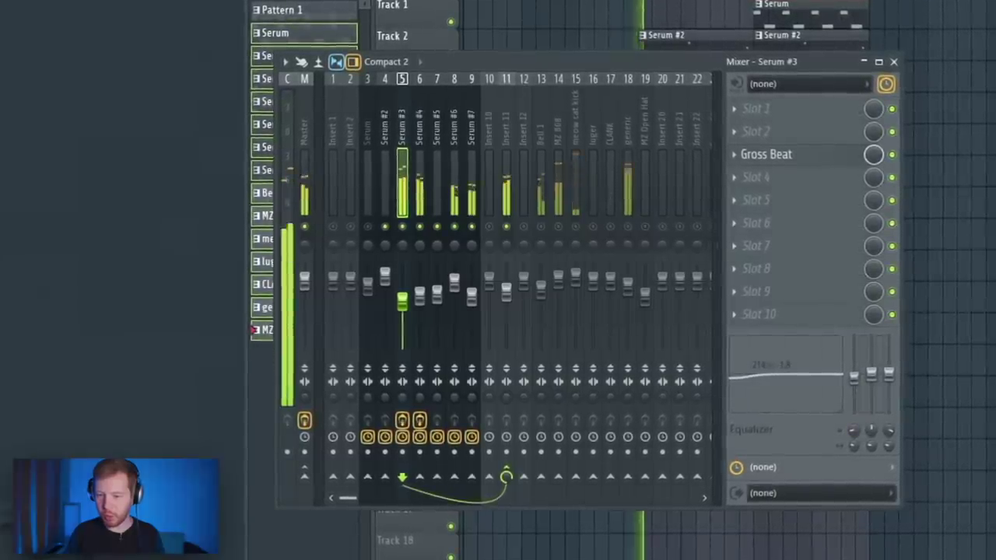
click(420, 175)
click(507, 211)
click(735, 154)
mouse_move(756, 174)
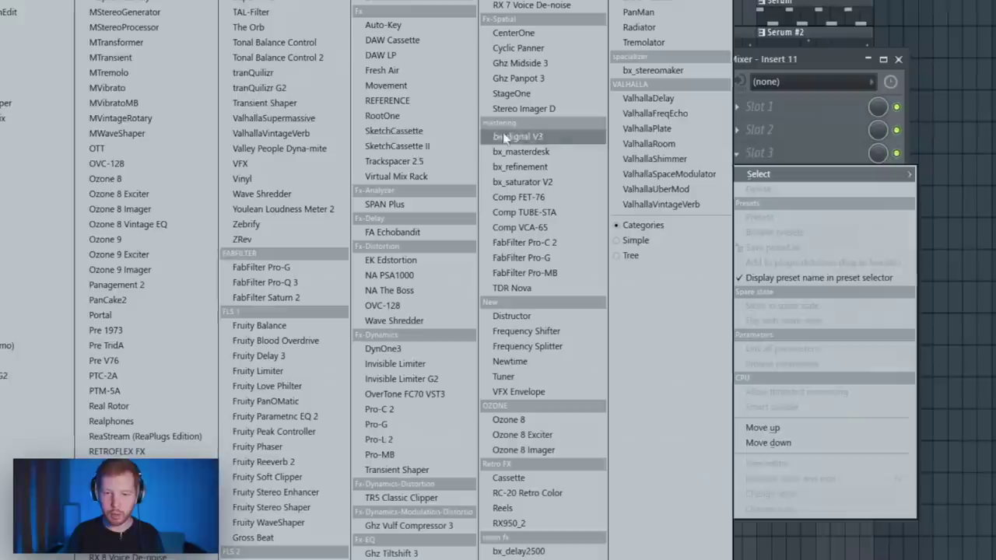
click(265, 297)
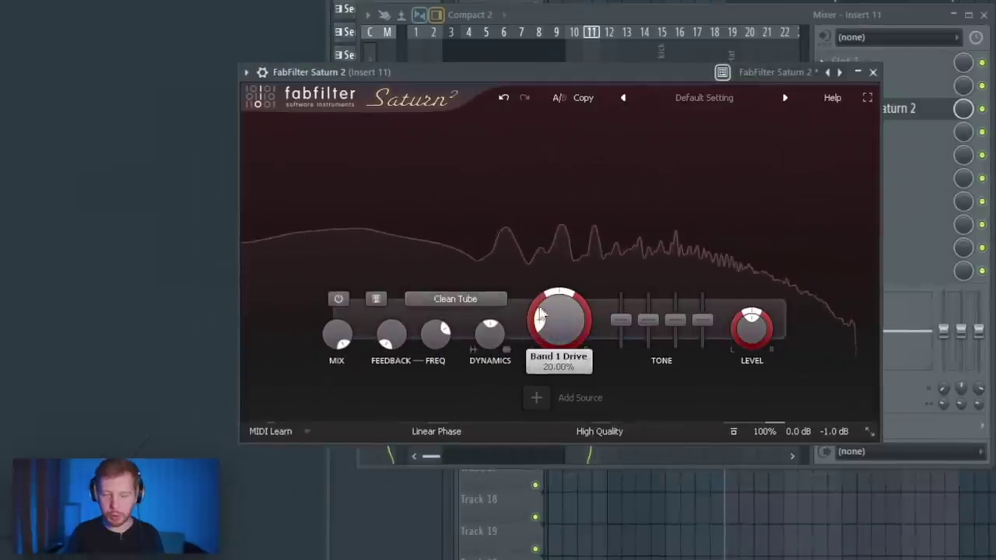
Step: Split Saturn 2 on Insert 11 into two bands, raise the high band's drive and set the low band's bass tone to -1.06 dB
drag(549, 69, 587, 73)
drag(727, 157, 699, 163)
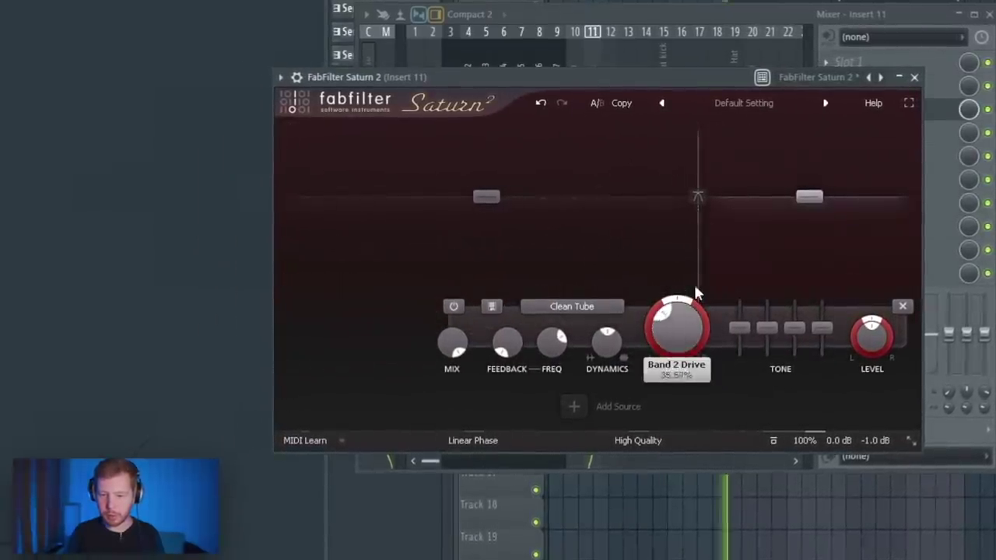
drag(696, 294, 701, 258)
key(space)
click(641, 260)
drag(594, 333, 595, 338)
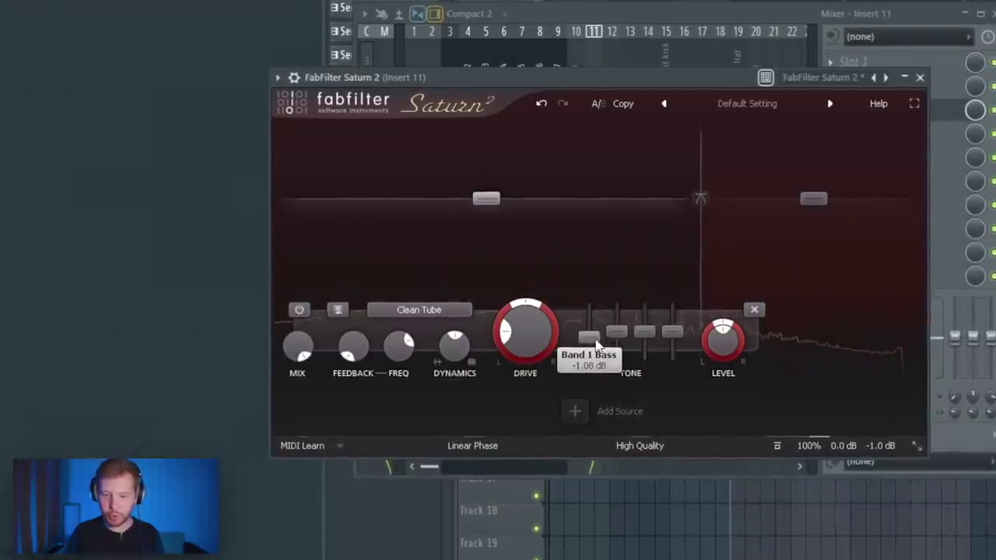
key(space)
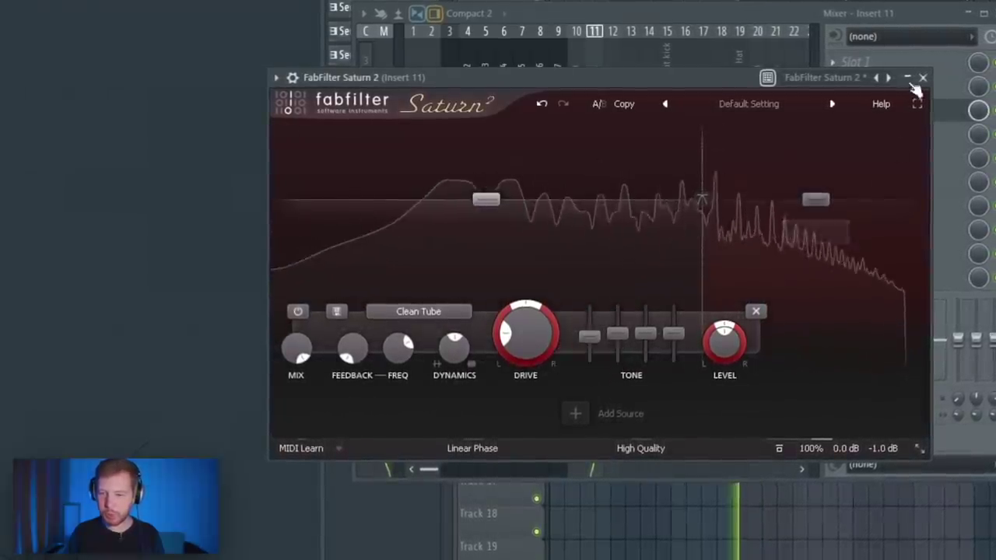
Step: Add FabFilter Pro-Q 3 after Saturn 2 on Insert 11 with a low shelf at 119.19 Hz, -2.07 dB and Q 0.576
click(924, 79)
click(835, 134)
mouse_move(855, 153)
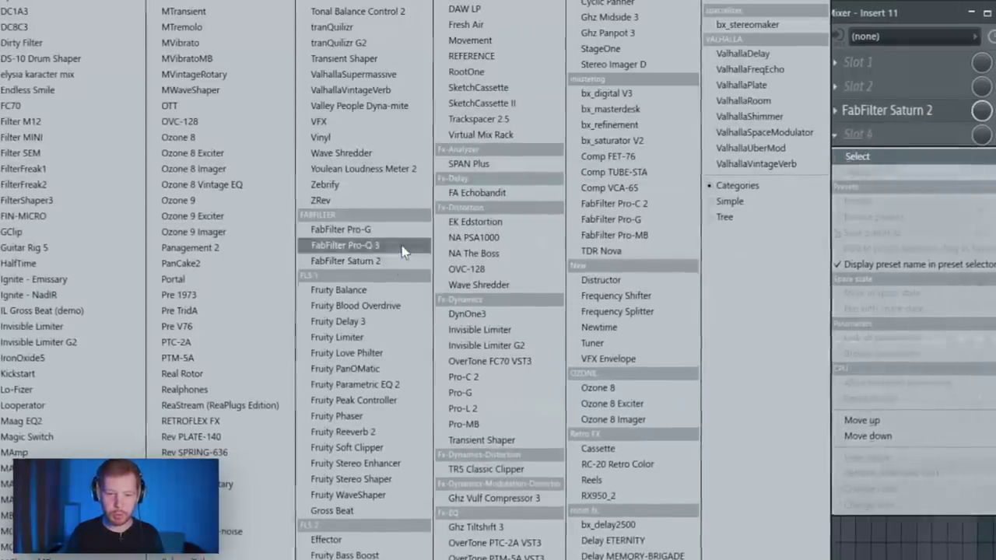
click(402, 248)
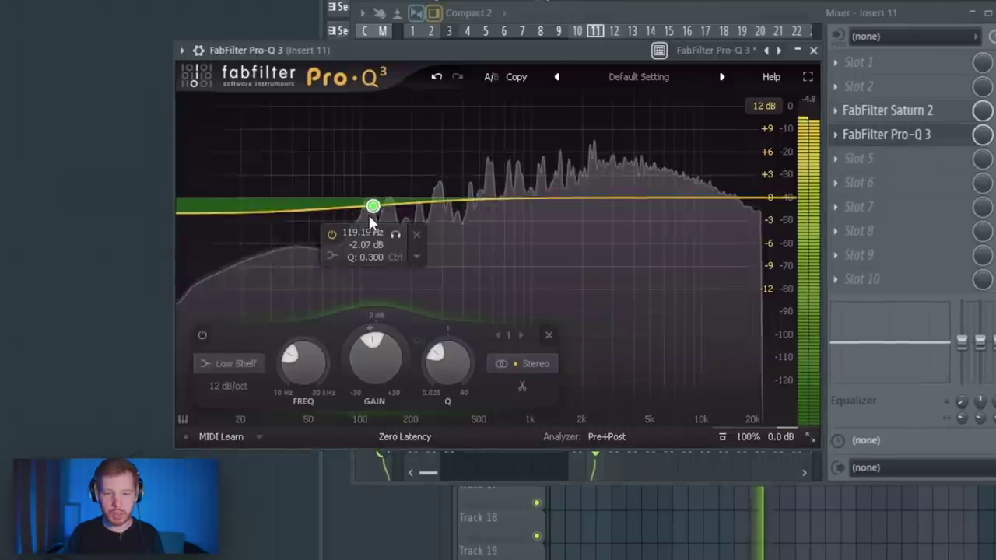
scroll(375, 210, up, 4)
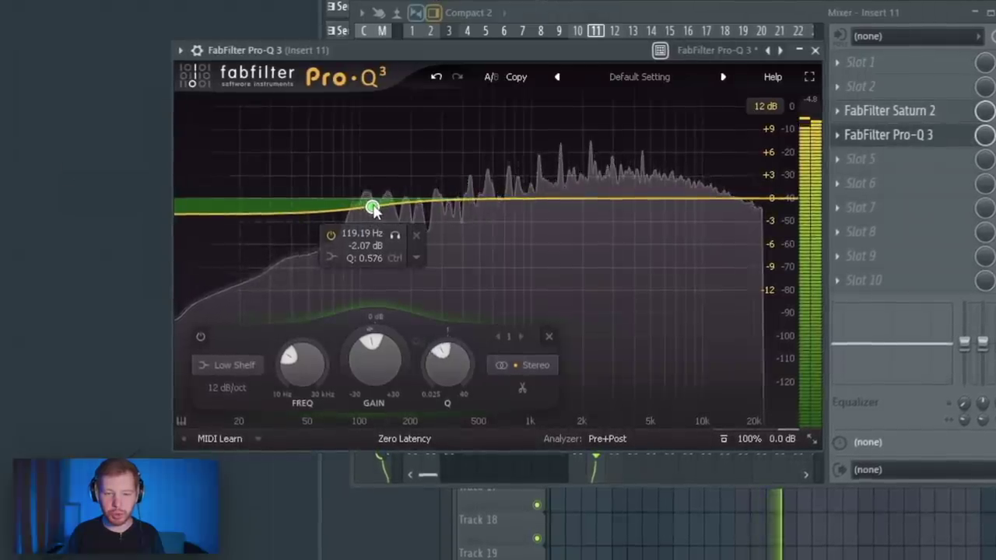
click(644, 198)
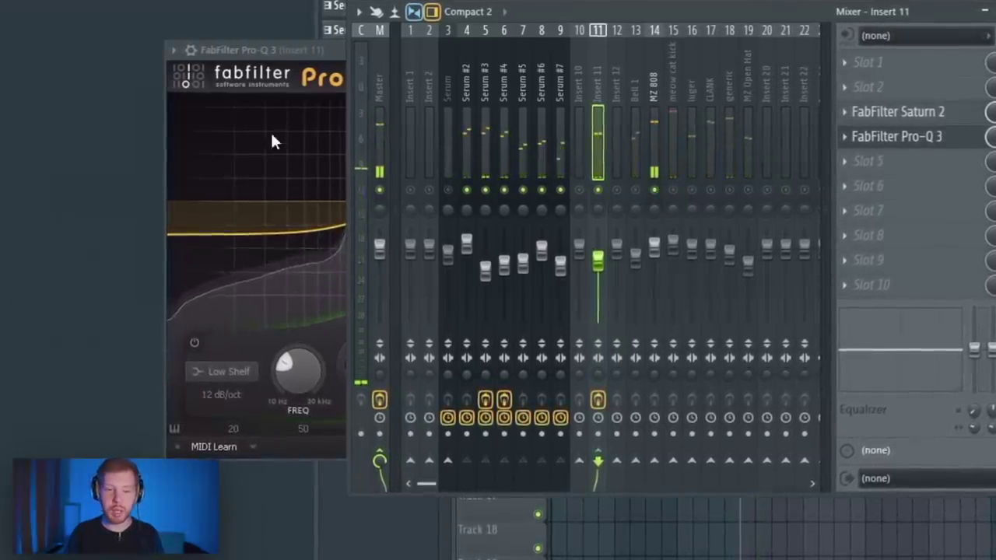
Step: Route luger, CLANK, generic and MZ Open Hat to mixer insert 21 named DRM and load FabFilter Saturn 2 into its slot 3
click(692, 95)
scroll(723, 86, down, 3)
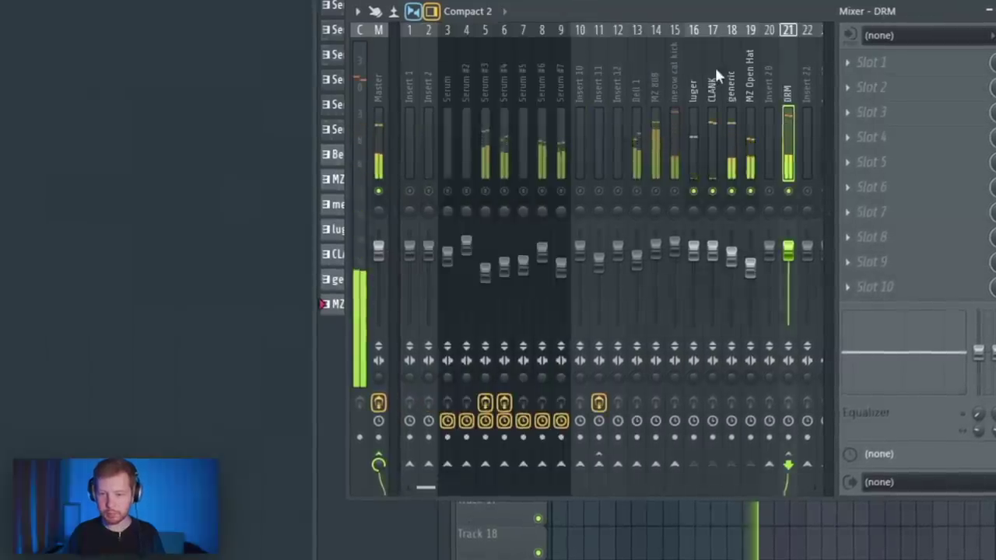
scroll(715, 68, down, 2)
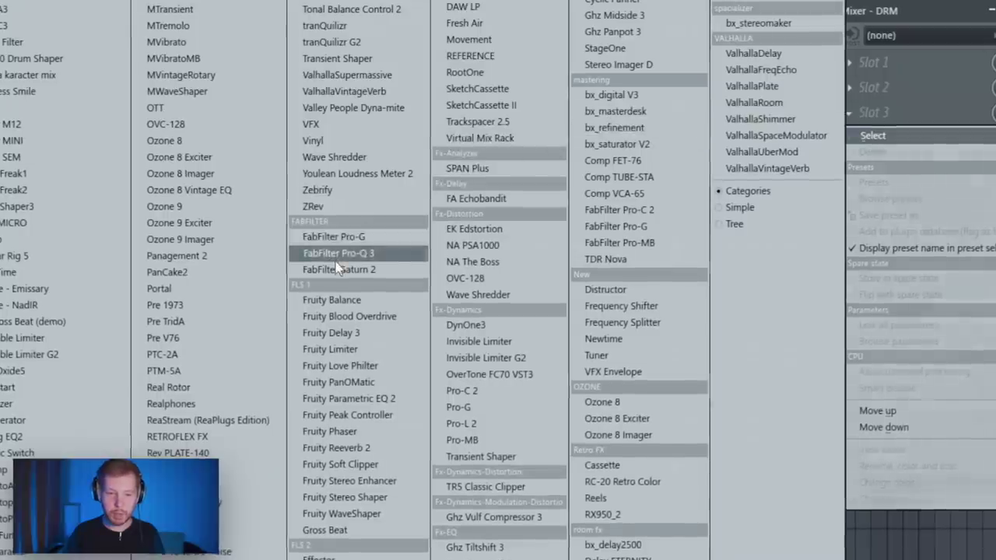
click(339, 269)
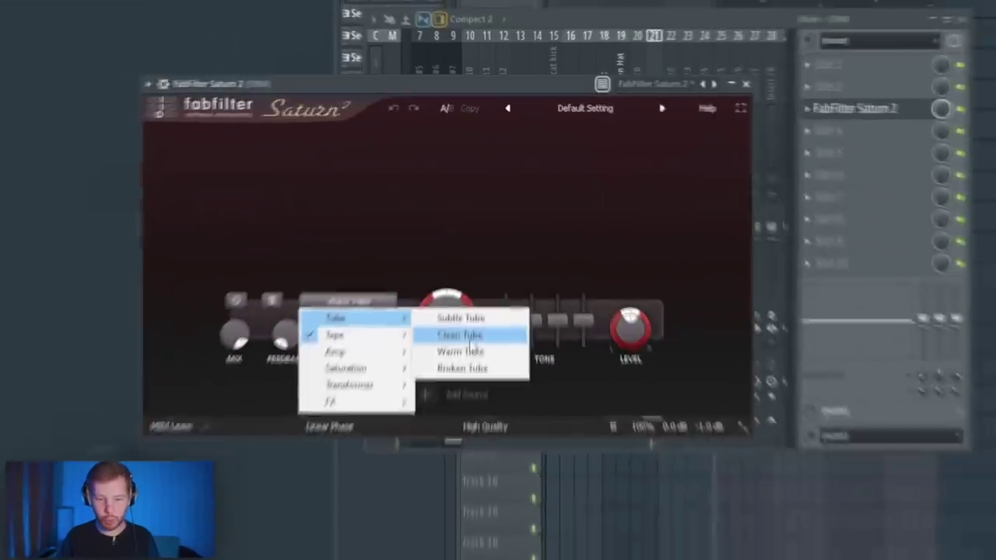
Step: Set the DRM Saturn 2 to Clean Tube with more drive, split it into two bands and lower the crossover frequency
click(467, 334)
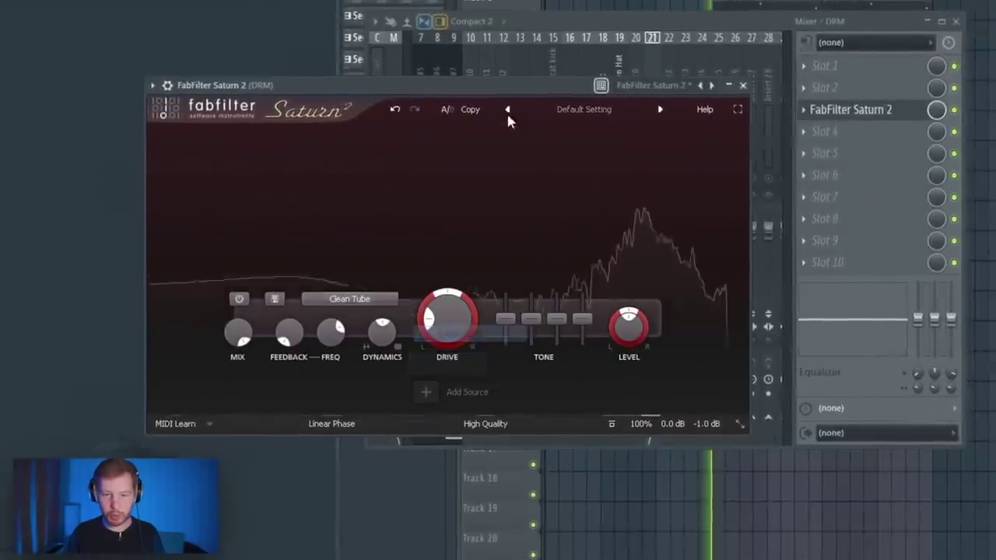
drag(507, 83, 546, 79)
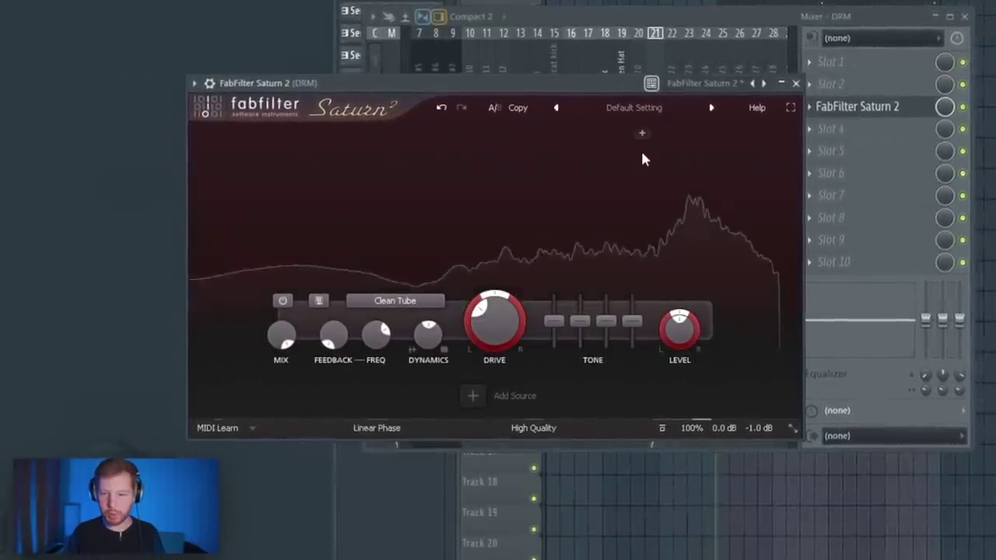
click(641, 136)
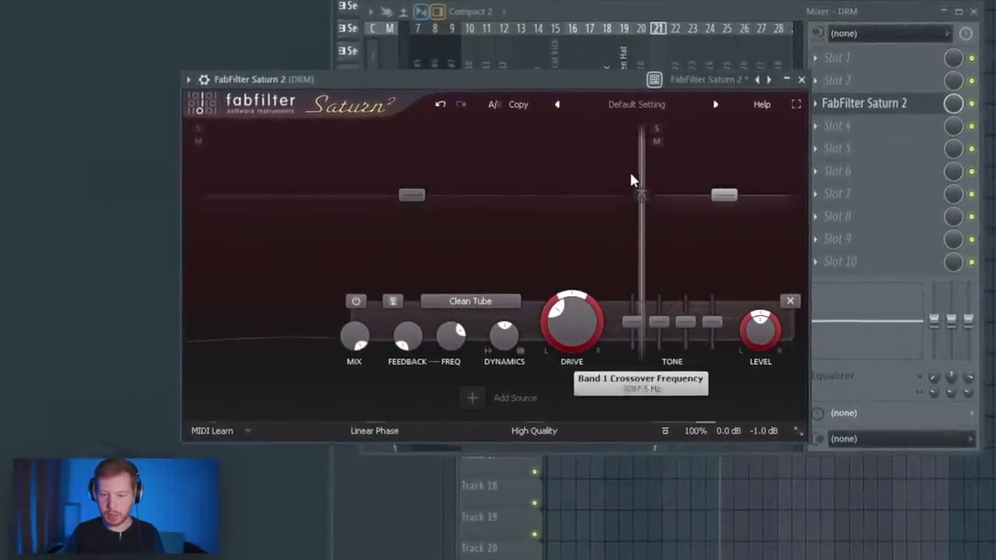
drag(631, 179, 593, 174)
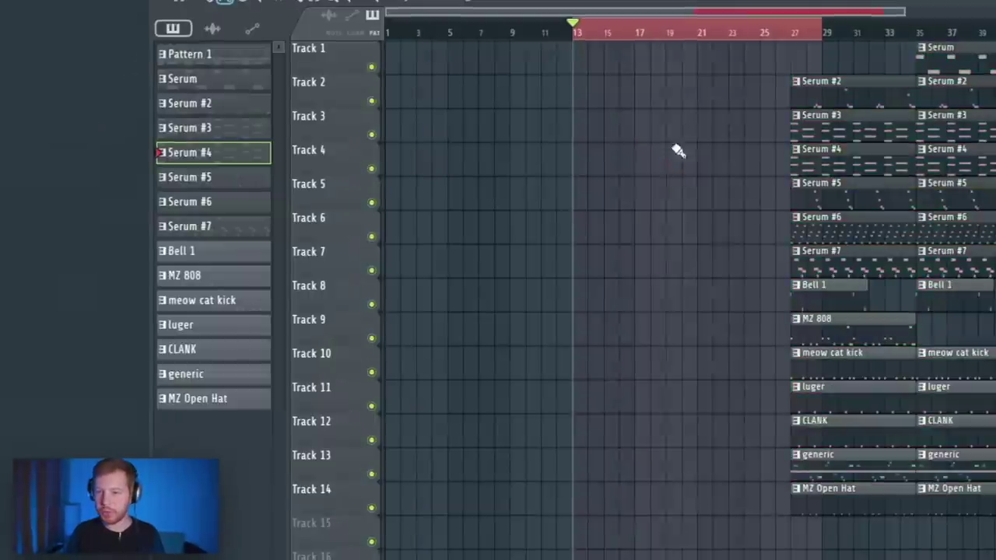
Step: Copy the Serum, Serum #3 and Serum #4 clips to bar 1 of the playlist and delete the extra Serum #3 and #4 clips at bar 9
click(689, 25)
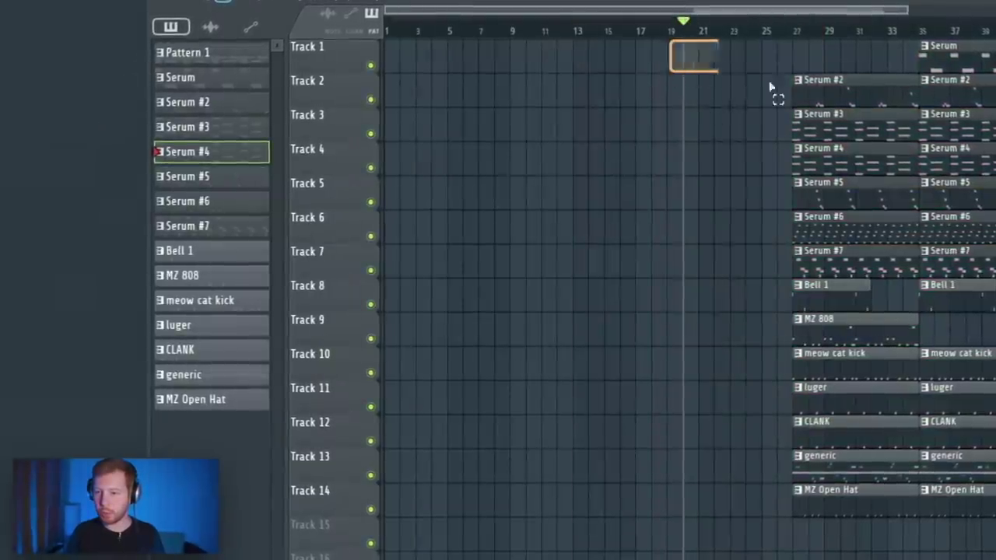
key(ctrl+a)
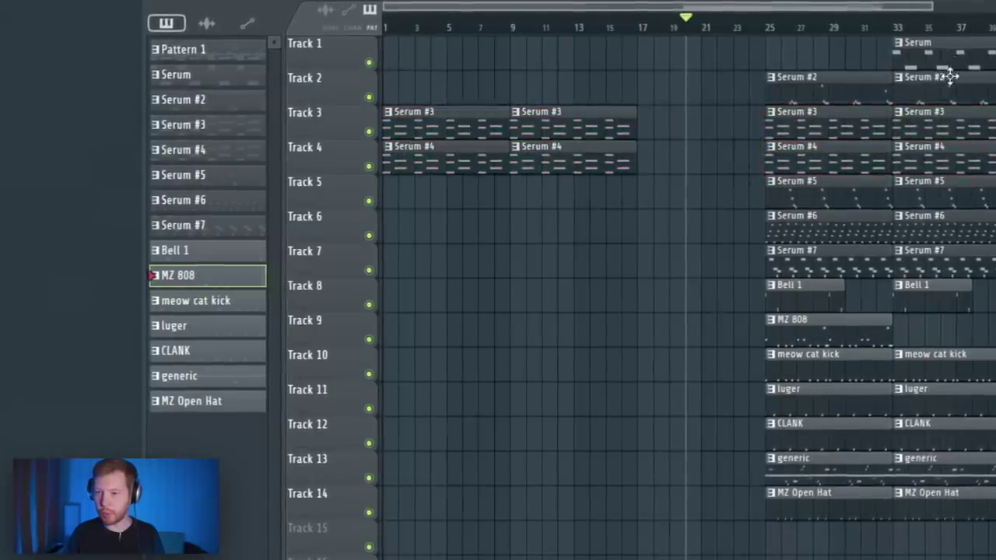
drag(950, 52, 440, 52)
right_click(573, 128)
right_click(574, 162)
Step: Copy the Serum #6, Serum #2, luger, CLANK, generic and MZ Open Hat clips to bar 1, checking playback of the melodies
drag(826, 219, 443, 219)
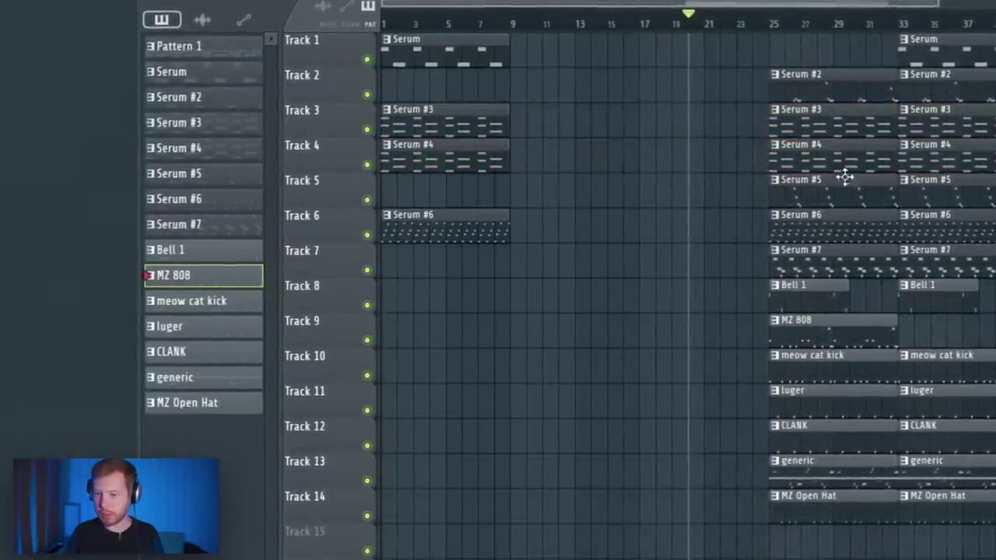
drag(845, 96, 458, 88)
click(384, 23)
key(space)
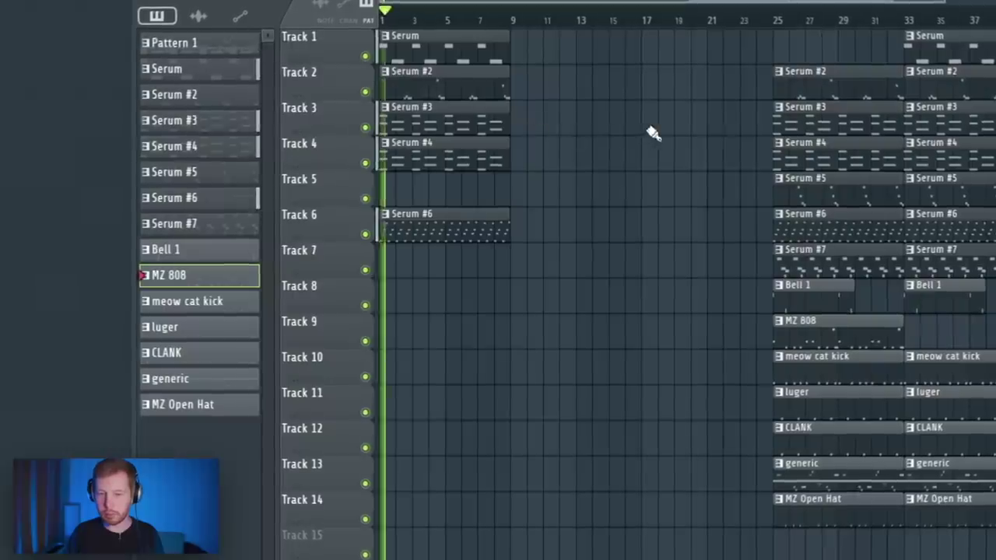
key(space)
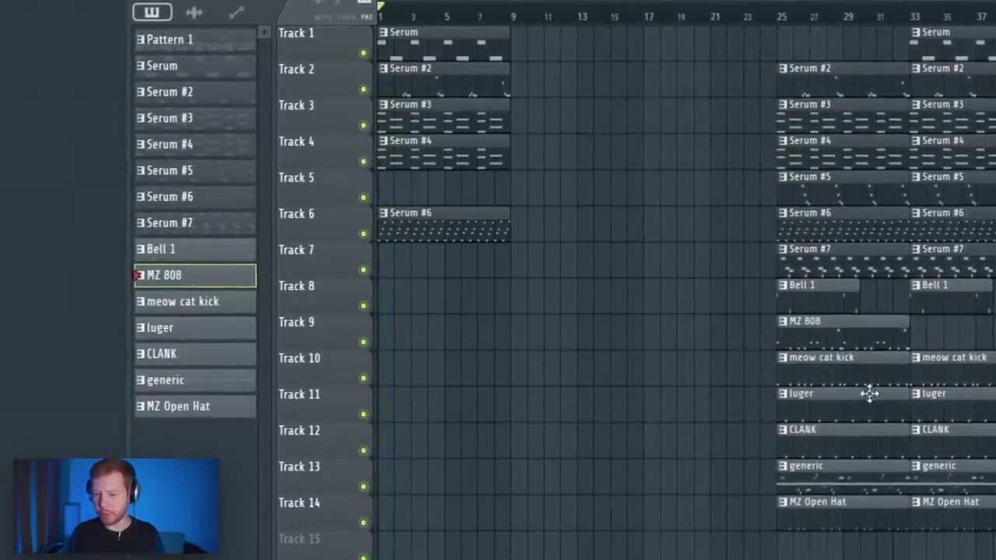
drag(847, 480, 447, 480)
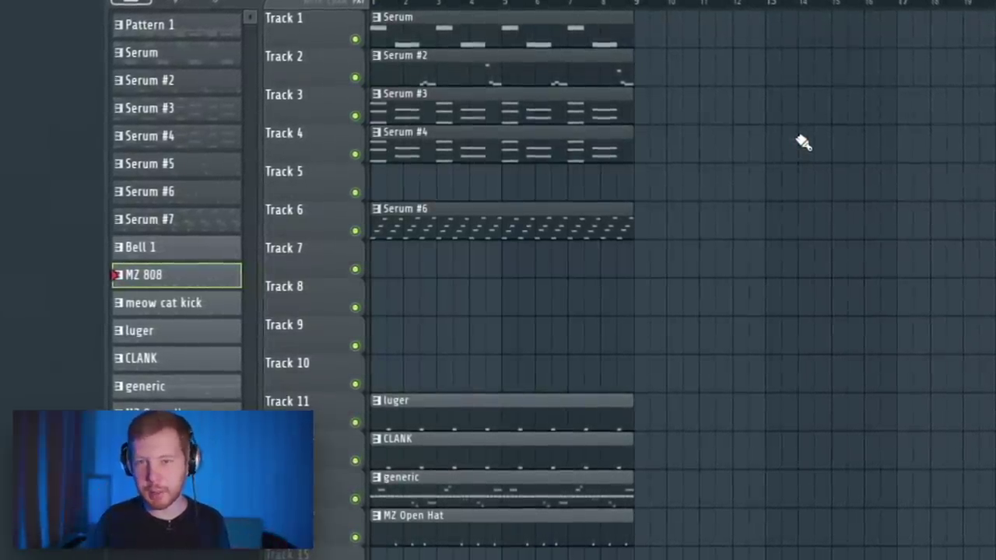
Step: Add HalfTime to the DRM mixer track, set its loop length to 1/4 and play the intro
key(F9)
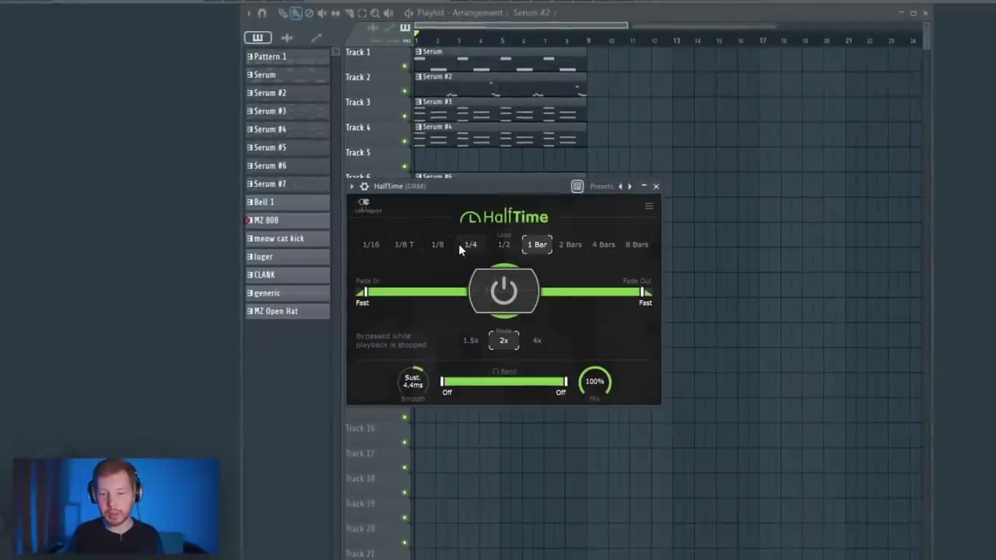
click(461, 243)
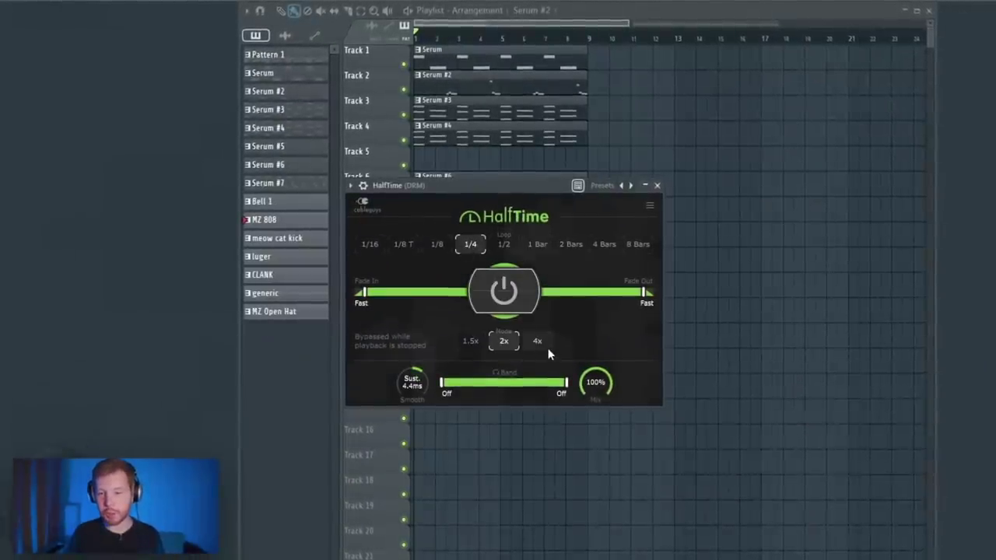
key(space)
key(space)
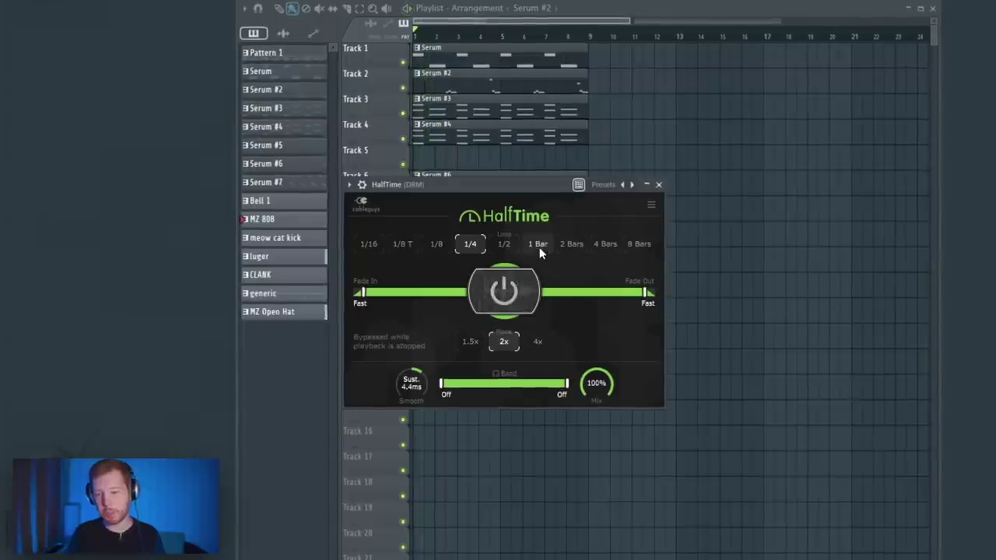
Step: Set the DRM HalfTime loop to 1/4, play the intro and close the DRM ValhallaShimmer settings
click(474, 243)
key(space)
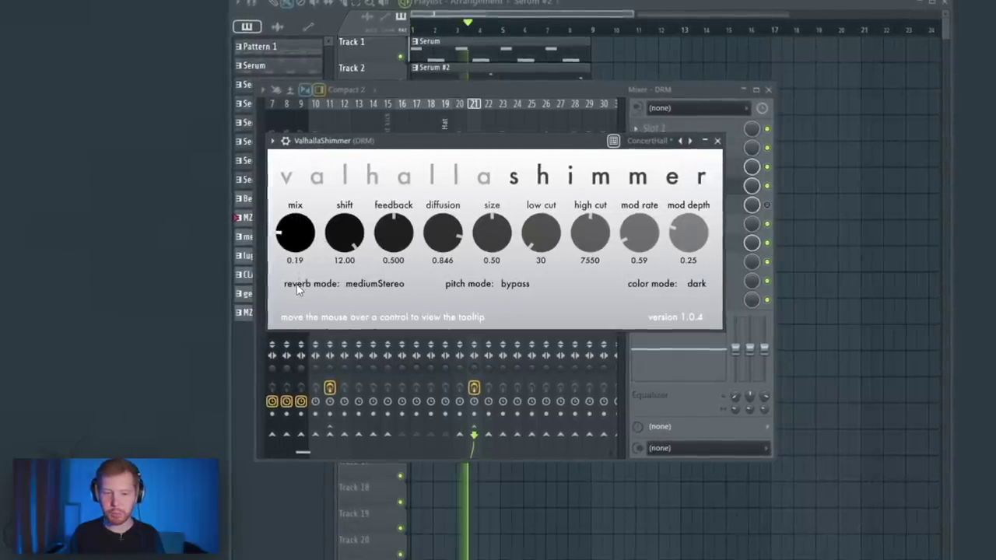
click(720, 140)
Step: Try the DRM Dirty Filter at 100 drive and 2.1 kHz low-pass, restore the low-pass to 20 kHz and lower the drive
click(668, 202)
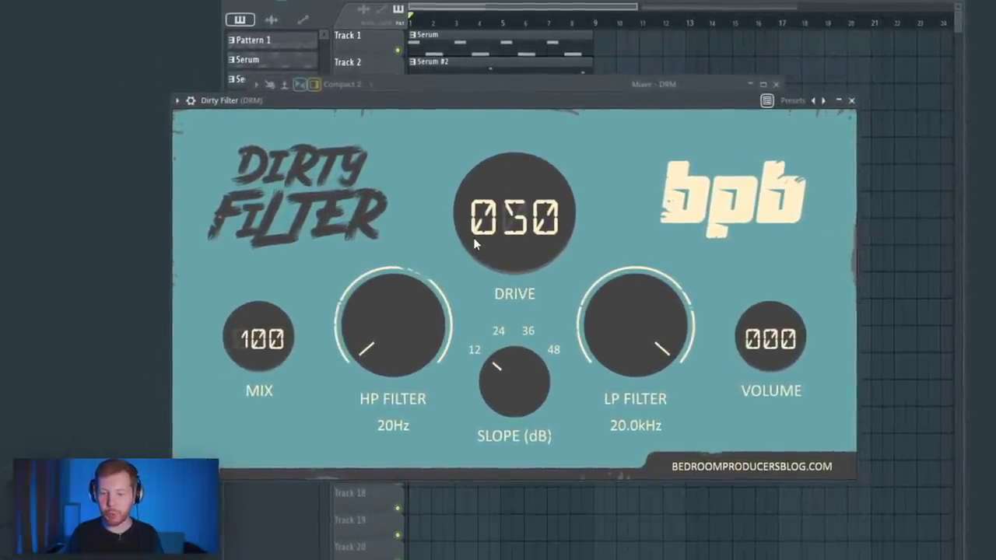
drag(473, 238, 651, 267)
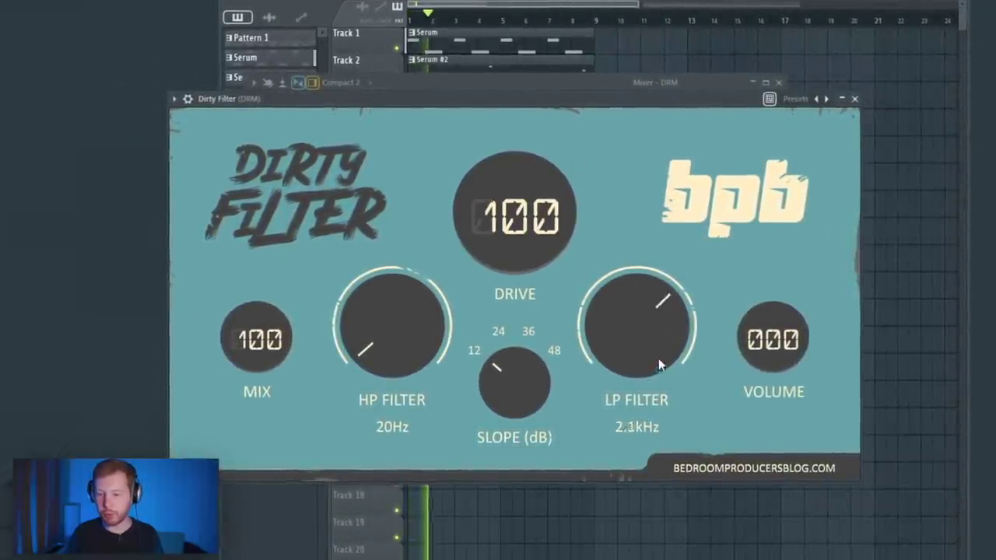
drag(669, 318, 681, 257)
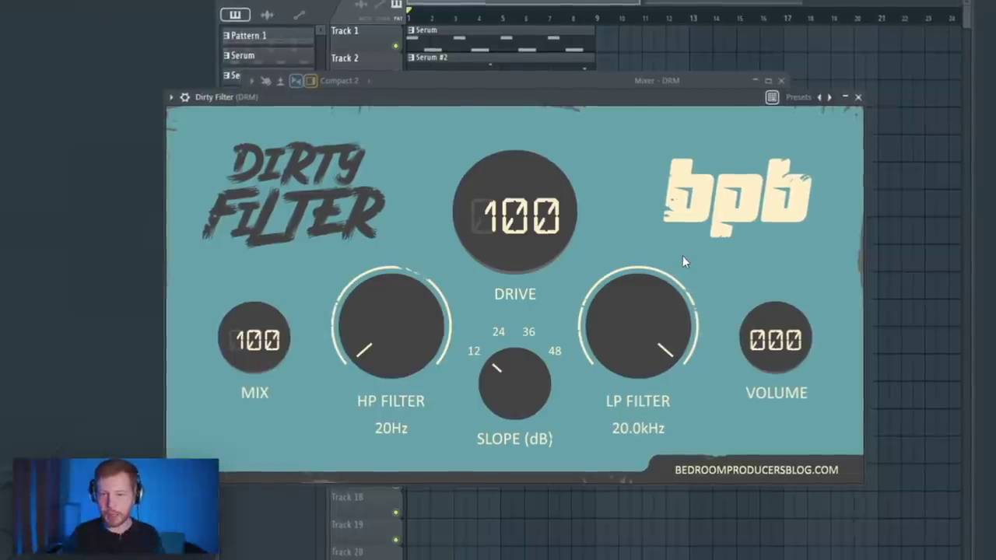
drag(544, 206, 532, 290)
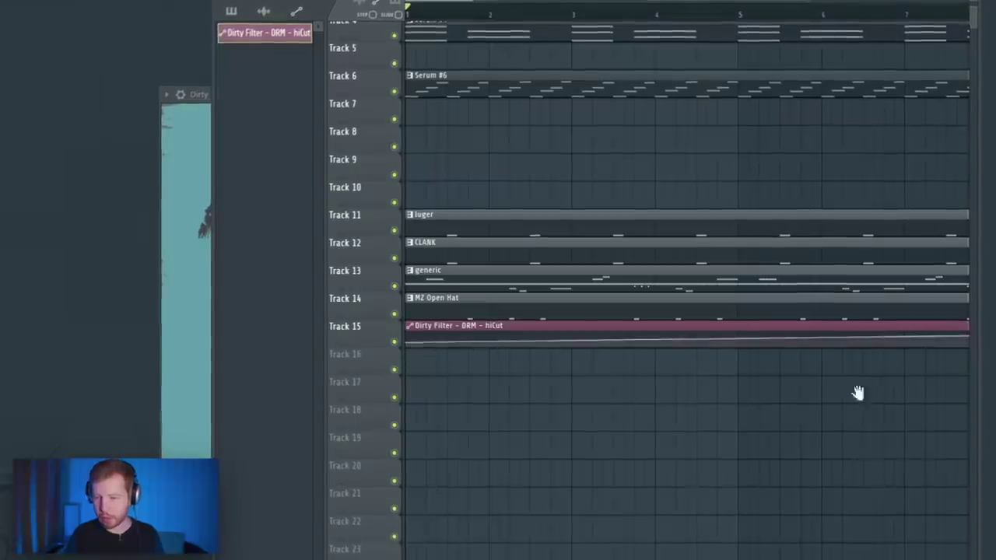
Step: Examine the DRM Dirty Filter high-cut automation around bars 8 and 9 and play the transition
drag(858, 393, 628, 393)
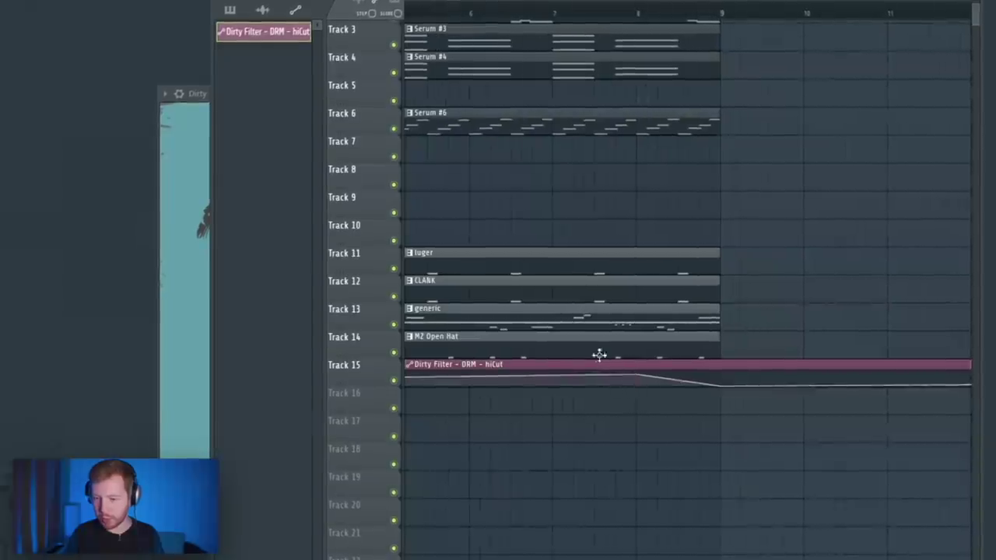
scroll(637, 382, up, 4)
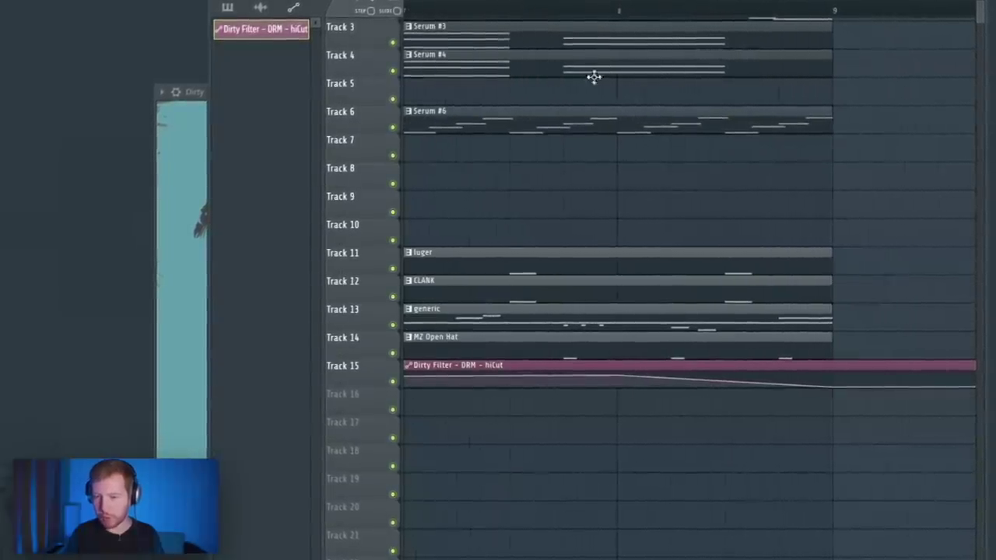
key(space)
key(space)
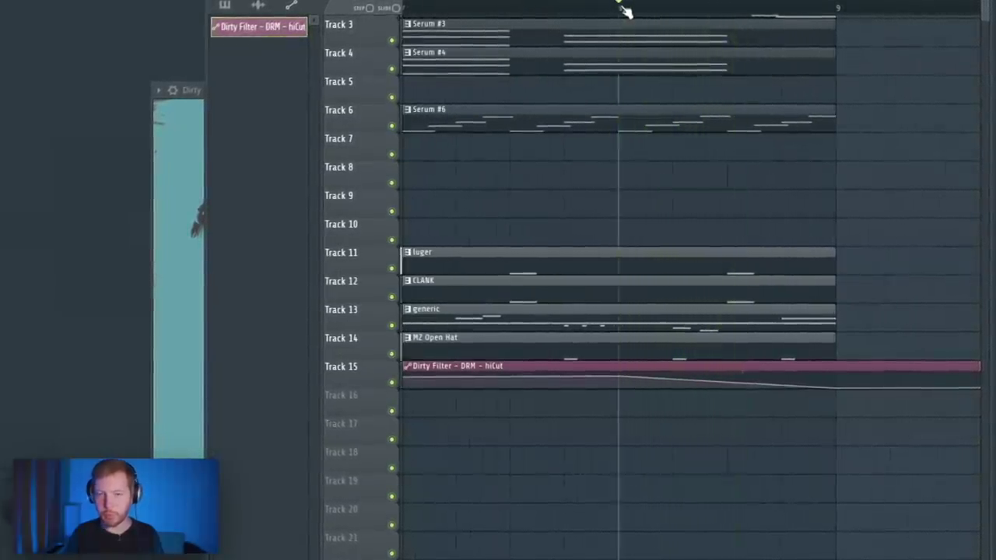
scroll(626, 9, down, 4)
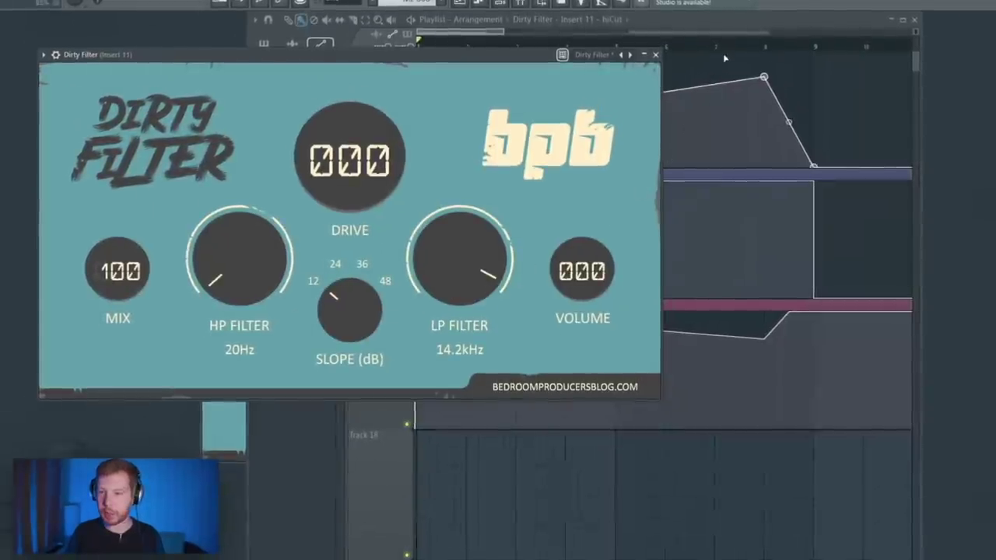
Step: Review the intro's filter, HalfTime and reverb automation clips along with the Serum #6 mixer track
click(712, 137)
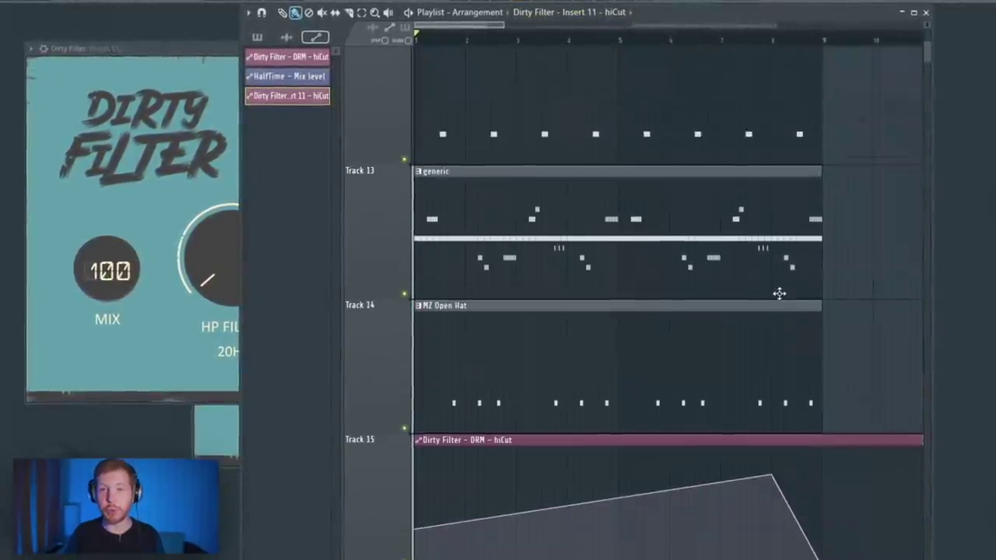
scroll(775, 292, down, 2)
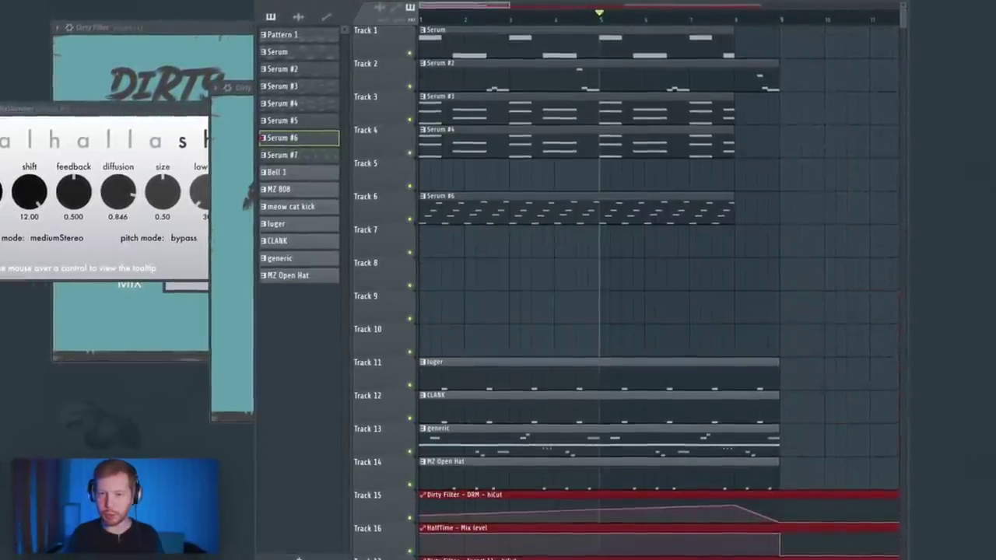
key(F9)
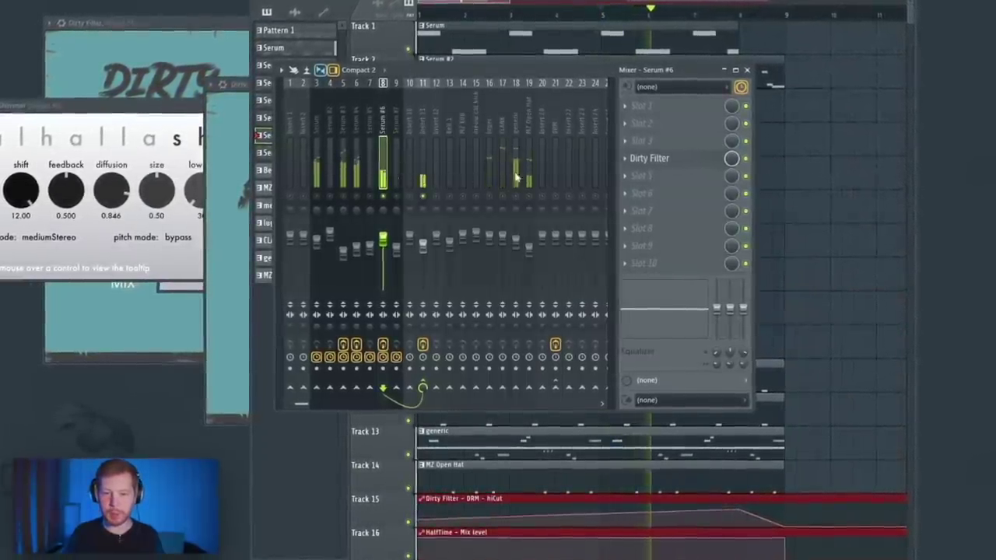
key(F9)
scroll(751, 288, down, 4)
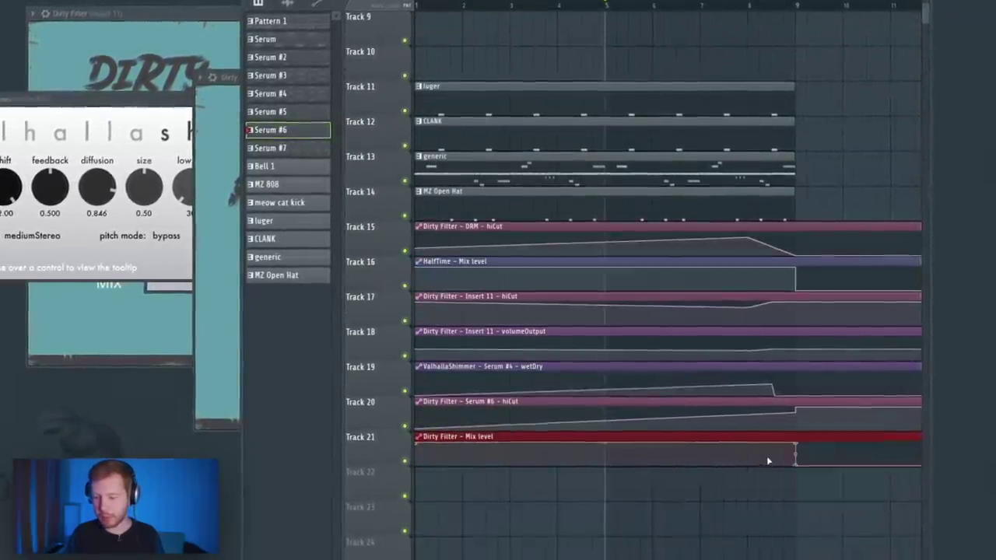
scroll(767, 461, down, 4)
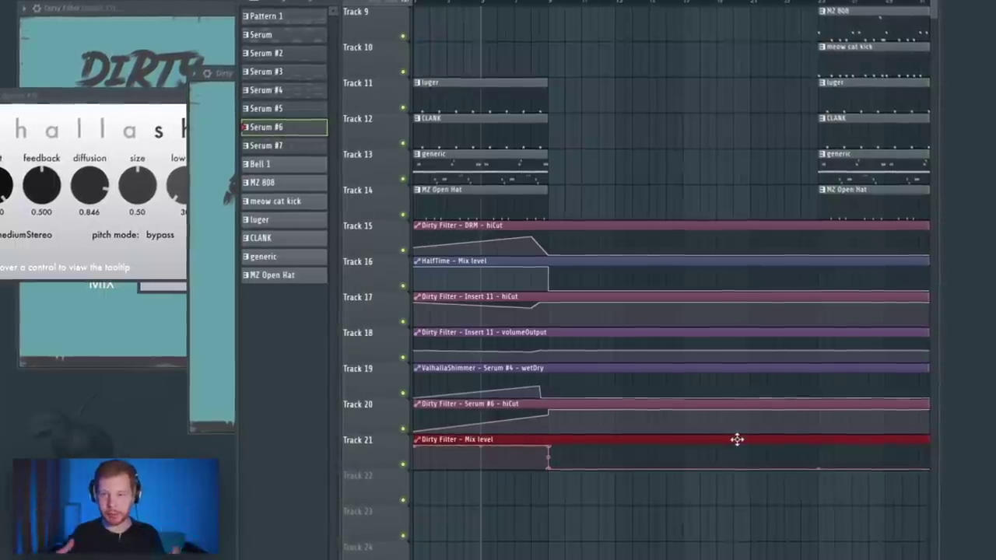
scroll(594, 153, down, 3)
scroll(593, 153, up, 2)
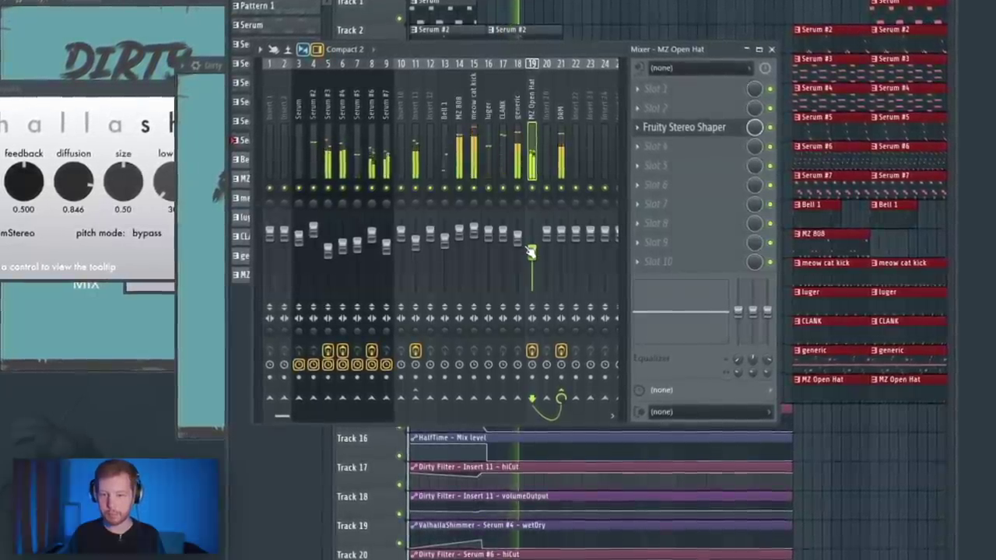
Step: Inspect the Fruity Stereo Shaper on the MZ Open Hat mixer track, then close it and the mixer
click(684, 125)
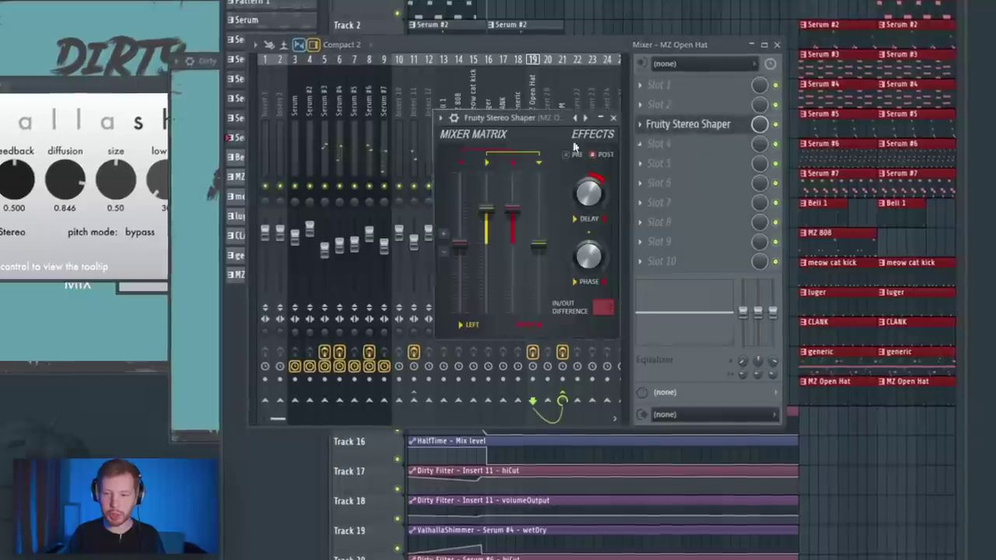
click(616, 116)
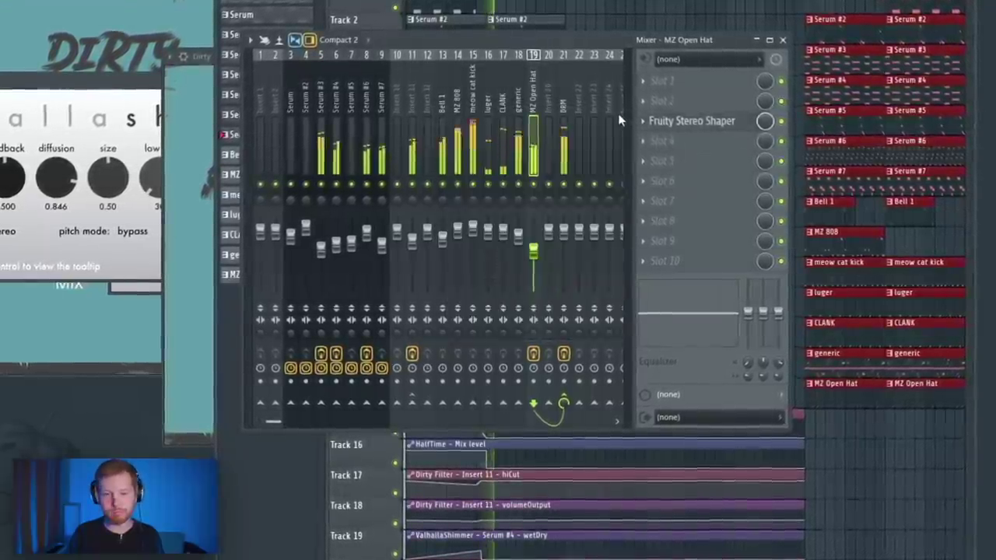
click(780, 42)
Step: Copy the bar 9 section's clips to bar 17, leaving out Serum #5 and Serum #7
drag(603, 23, 507, 395)
scroll(576, 327, up, 3)
scroll(569, 326, left, 3)
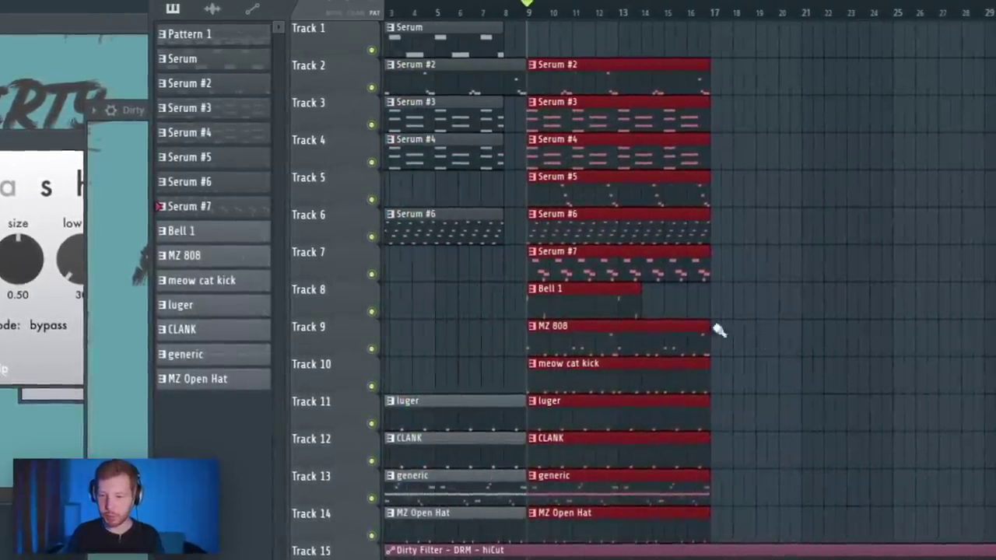
drag(717, 330, 812, 335)
scroll(988, 268, right, 3)
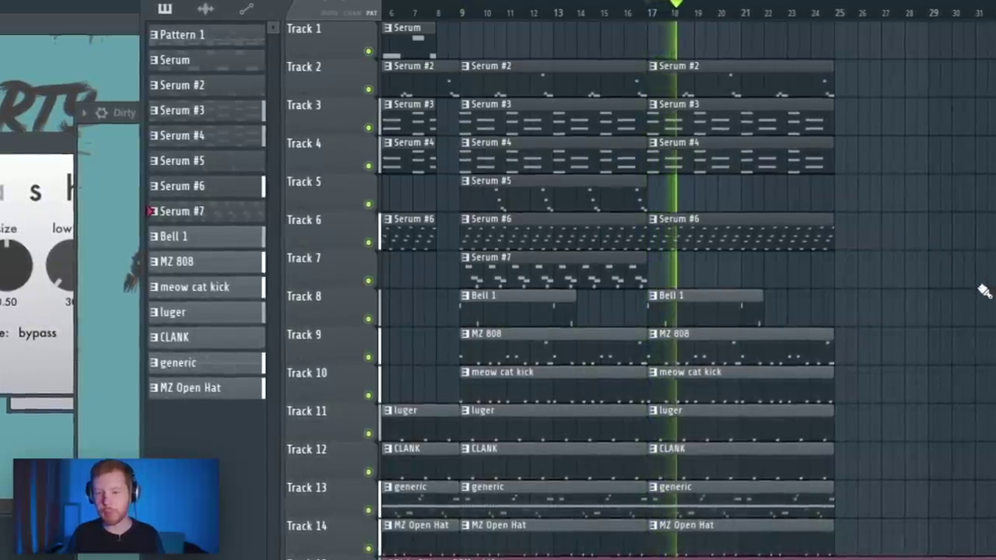
Step: Copy the bar 17 section's clips to bar 25 and delete the MZ 808 clip from the new section
drag(705, 28, 546, 536)
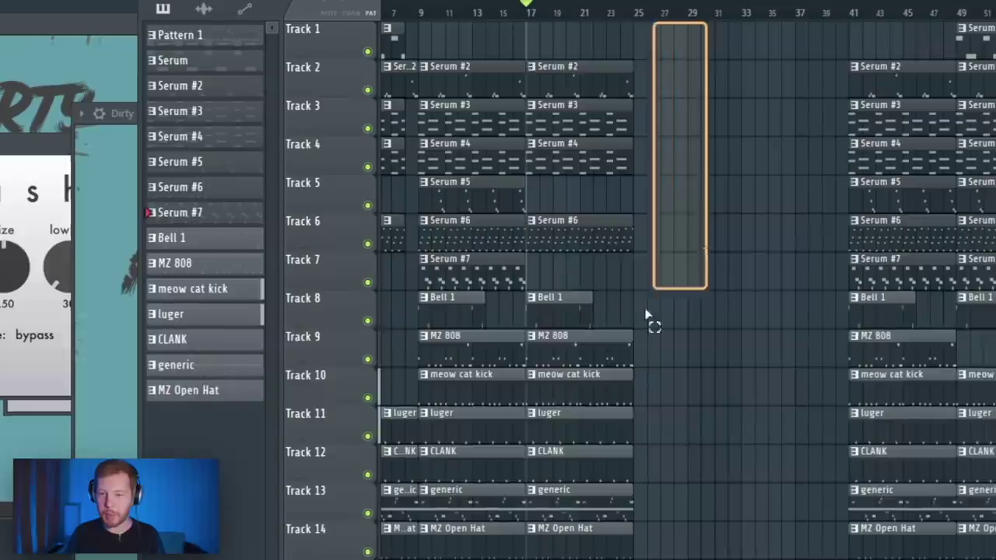
drag(546, 533, 659, 529)
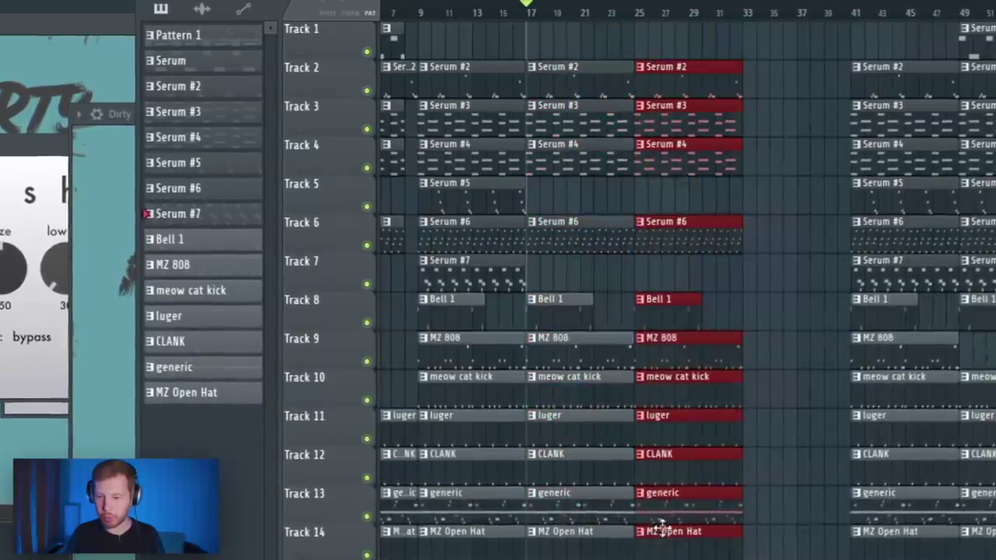
ctrl+click(770, 317)
right_click(689, 360)
scroll(747, 344, up, 3)
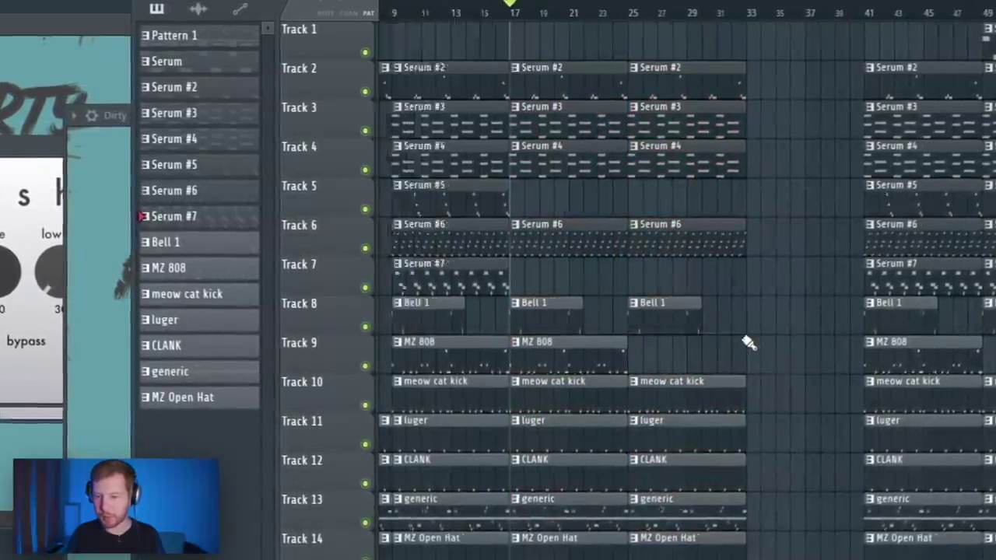
Step: Copy the intro's Serum clip to bar 25 on Track 1 and make the copy a unique pattern
scroll(705, 271, down, 4)
drag(436, 51, 763, 50)
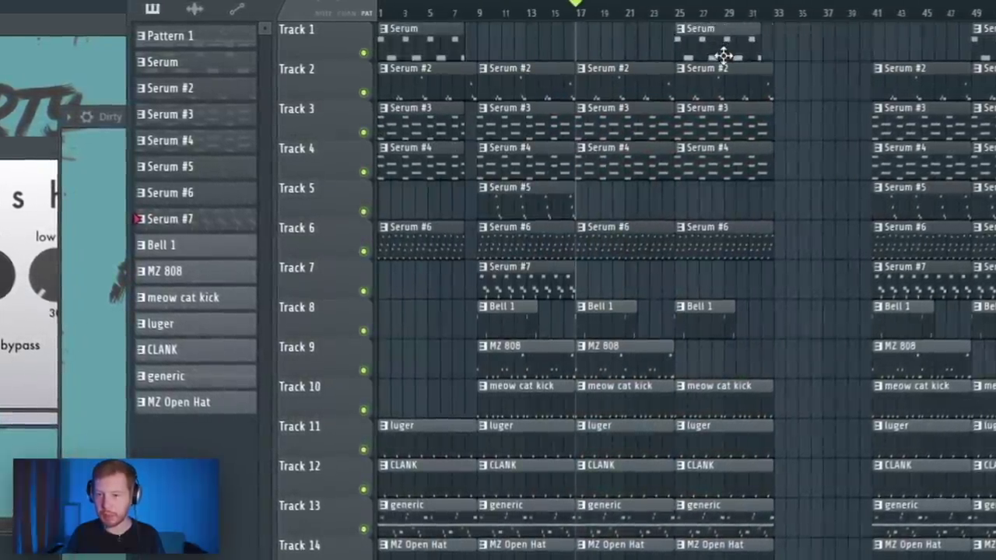
scroll(724, 54, up, 3)
click(555, 29)
click(595, 148)
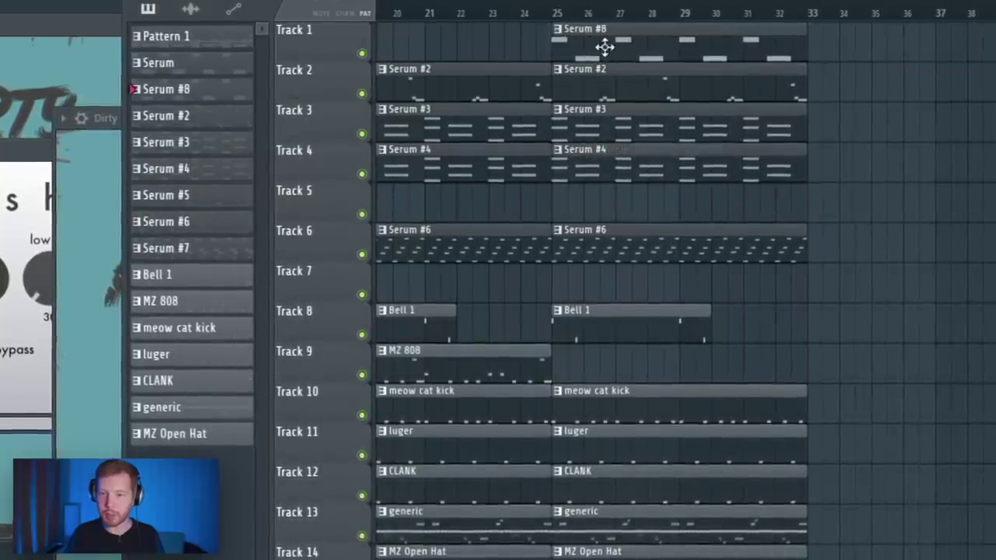
Step: Clone the Serum channel and load the BASS - NRG preset from the Adapt Serum Bank in the clone
key(F6)
right_click(371, 153)
click(467, 315)
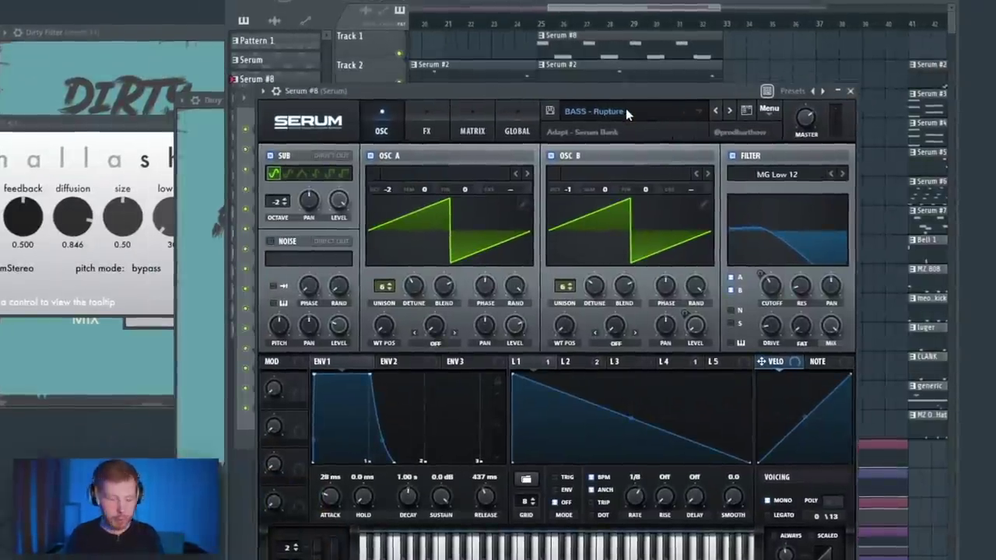
click(609, 109)
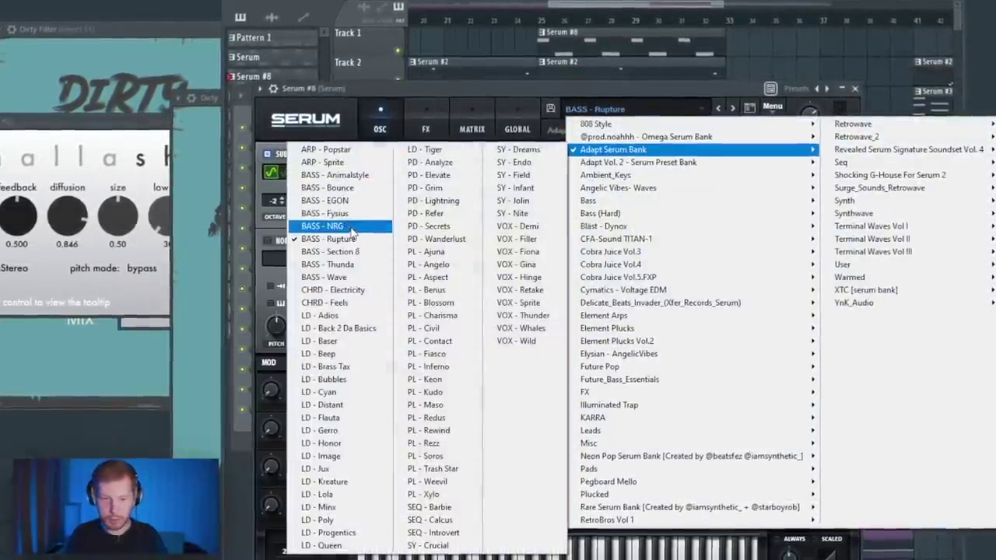
click(349, 227)
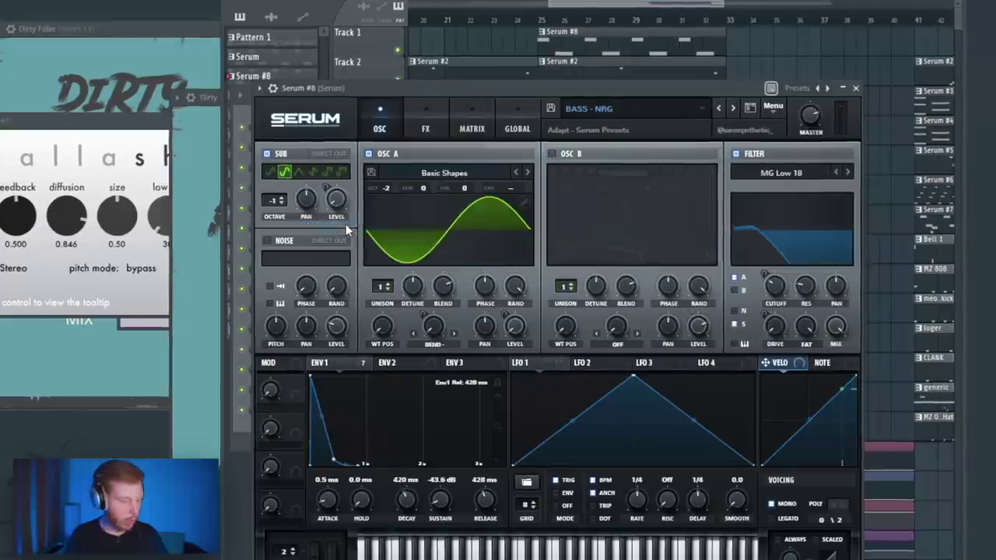
Step: Move the pattern's notes from the Serum channel to the Serum #8 channel
key(F6)
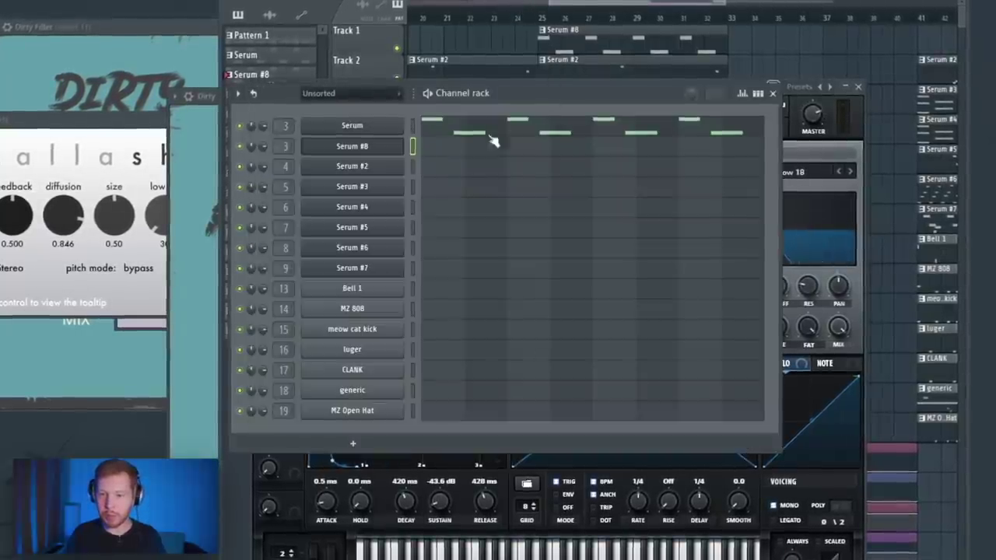
click(412, 146)
key(ctrl+v)
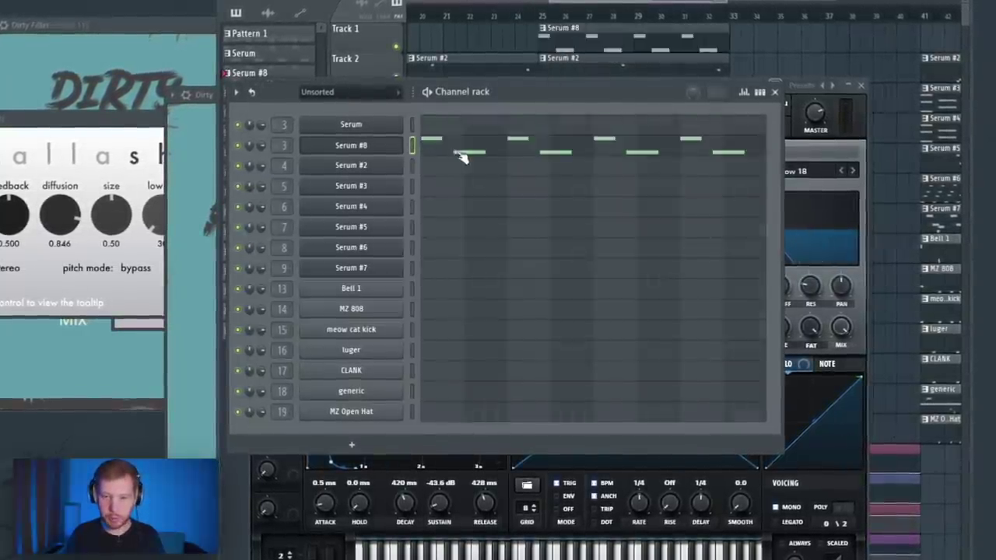
Step: Slice the Serum #8 F#4 and D4 notes into shorter repeated notes in the piano roll while playing the pattern
click(459, 152)
scroll(420, 273, up, 3)
scroll(412, 233, left, 2)
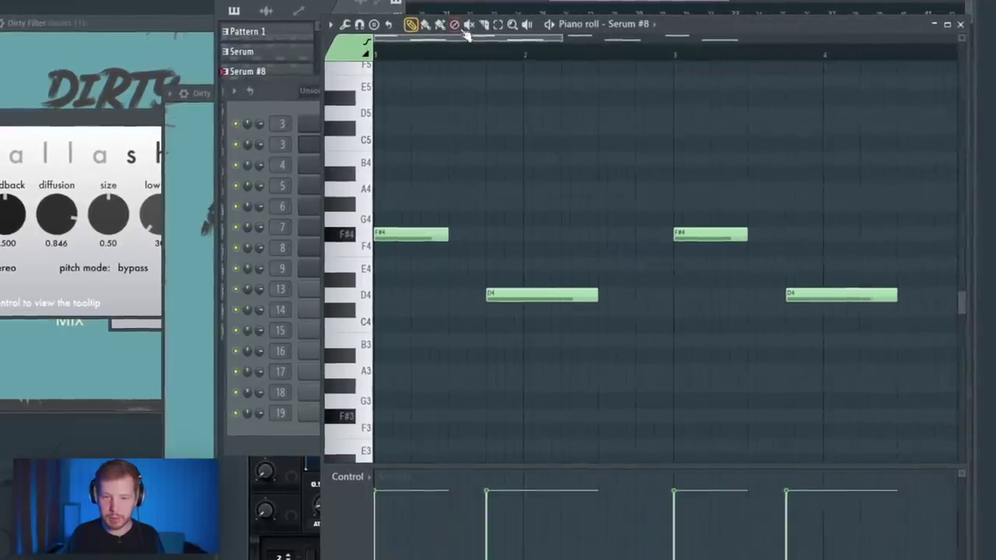
scroll(487, 180, up, 2)
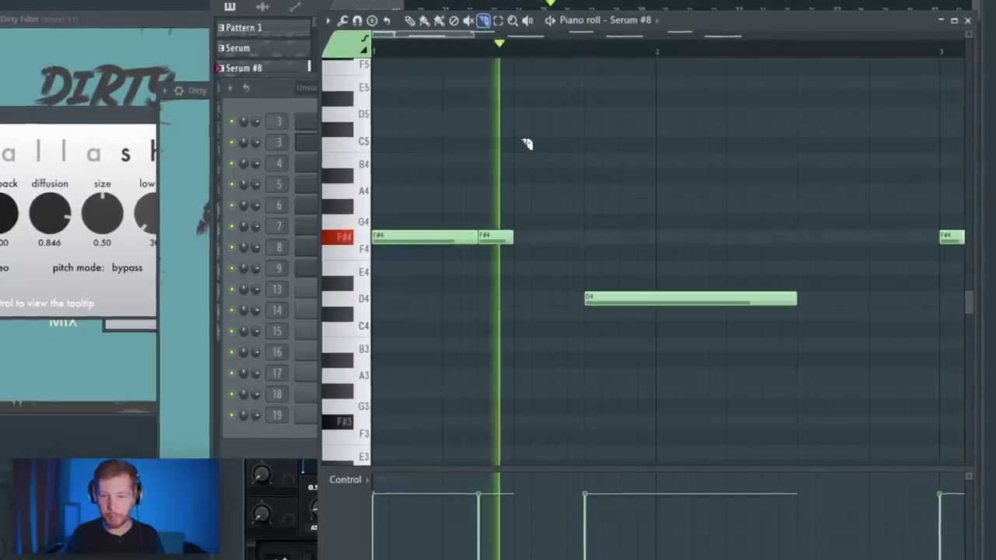
click(732, 299)
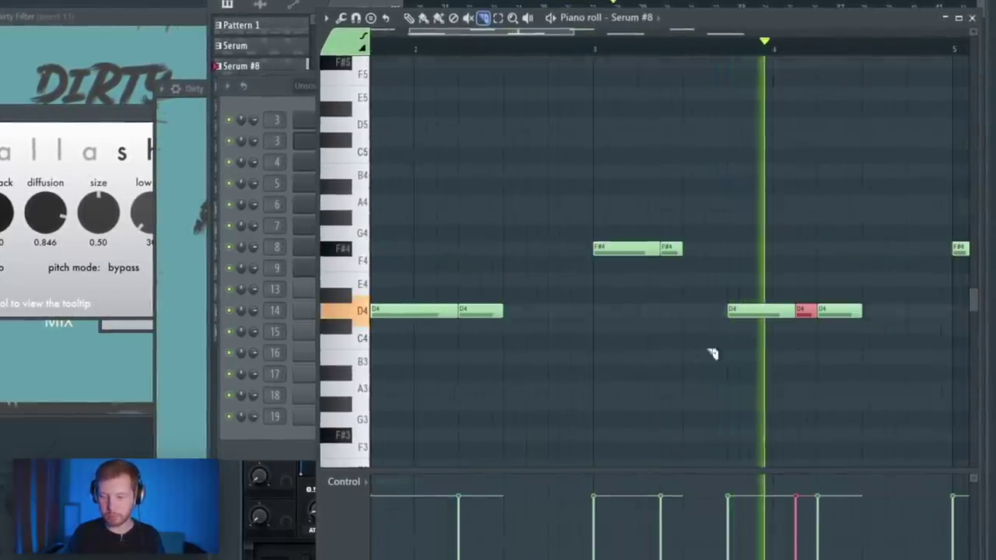
drag(793, 357, 609, 371)
key(space)
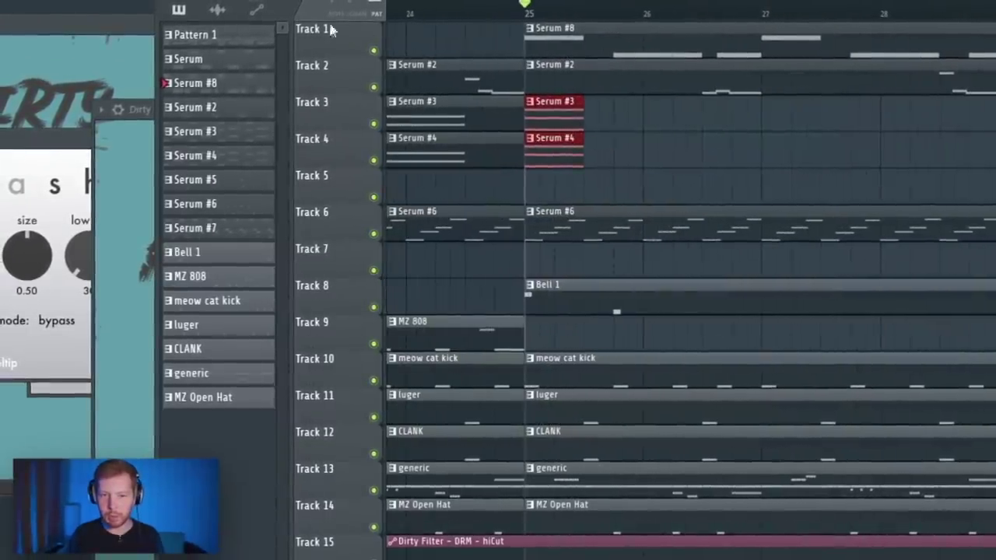
Step: Repeat the shortened Serum #3 and #4 clips at bars 29 and 31 and delete the generic clip at bar 25
scroll(759, 174, down, 3)
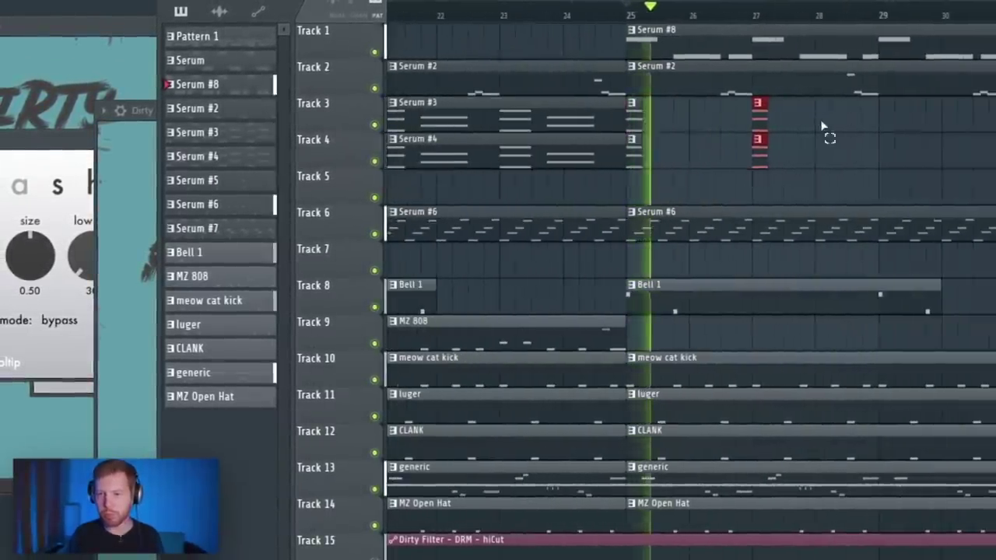
drag(823, 127, 869, 175)
right_click(688, 476)
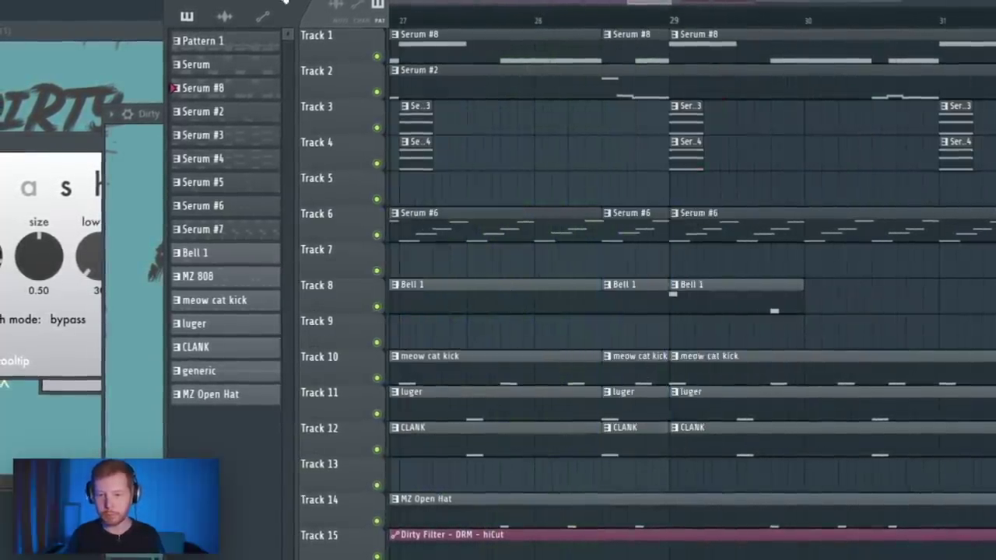
Step: Delete the short Serum #8, Bell 1, kick, luger and CLANK clips just before bar 29 to leave a gap
right_click(635, 437)
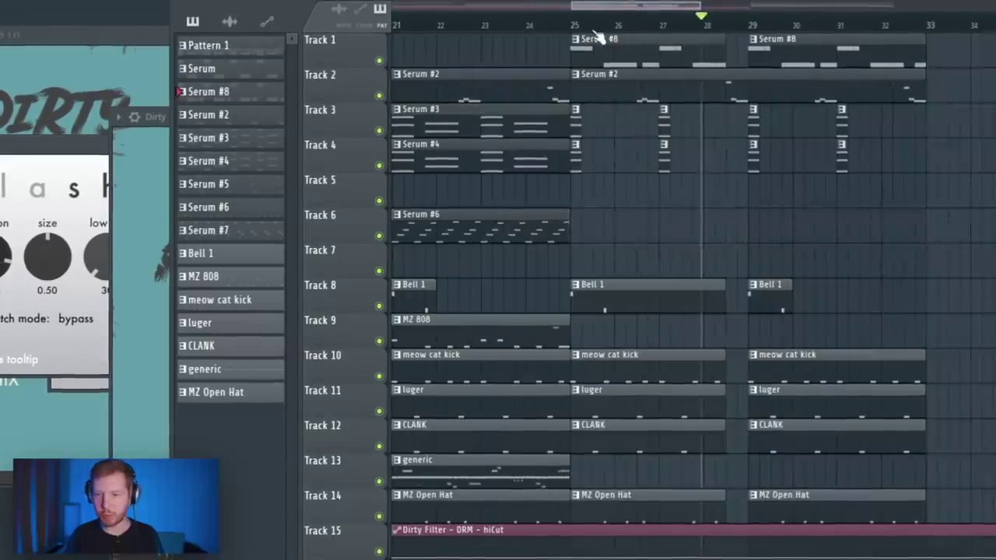
scroll(729, 225, right, 3)
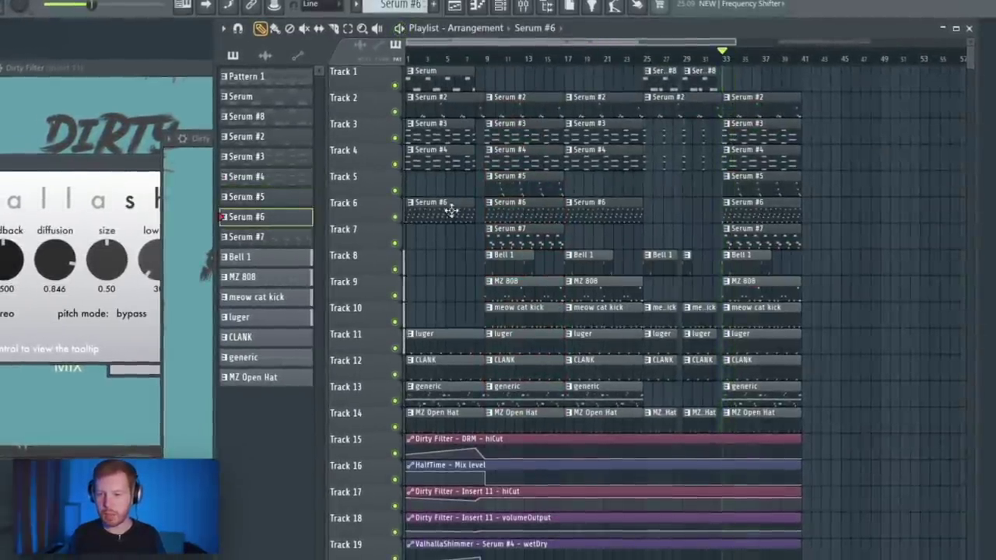
Step: Inspect the Serum #6 clip's notes in the piano roll and close it
double_click(777, 216)
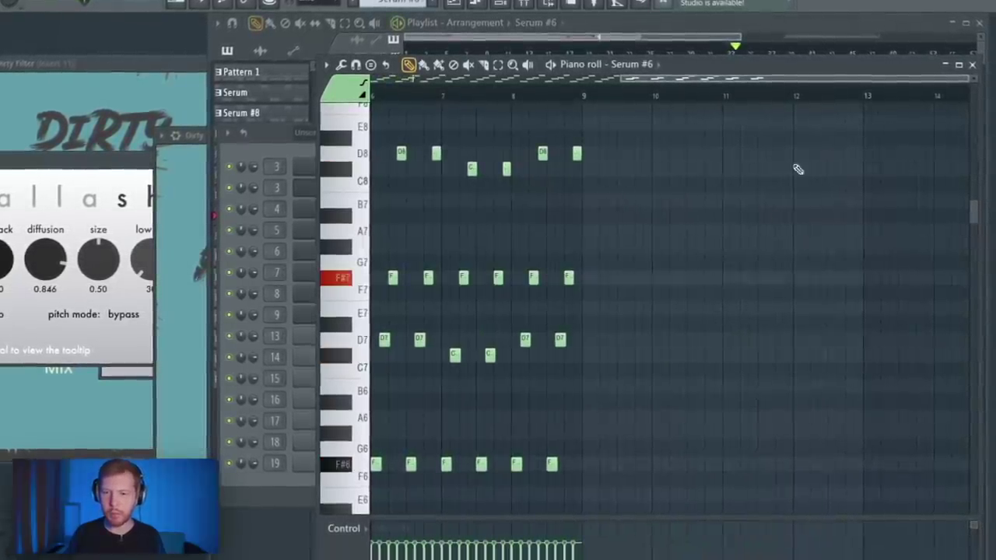
click(976, 66)
key(F6)
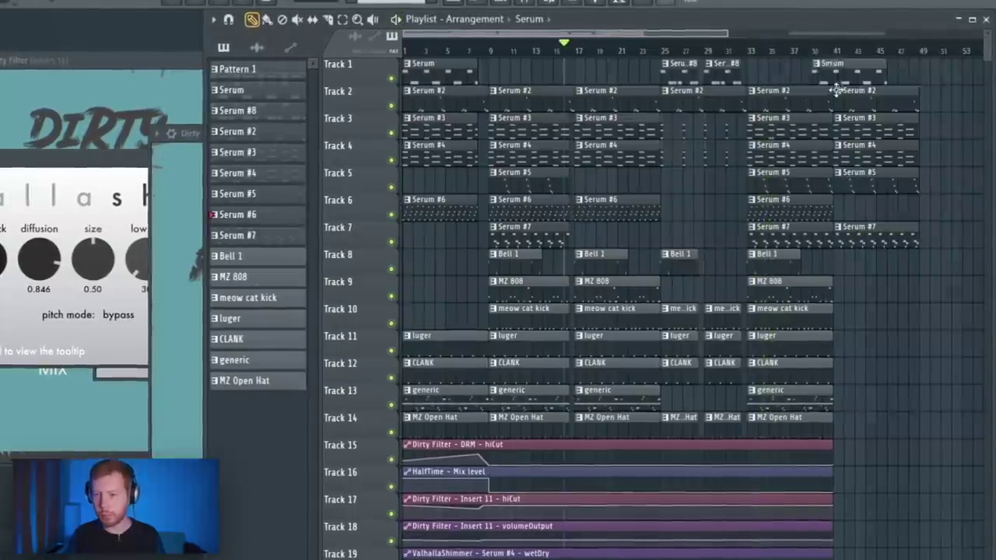
Step: Place the Serum clip at bar 41 on Track 1 and start playback from that bar
drag(837, 90, 864, 81)
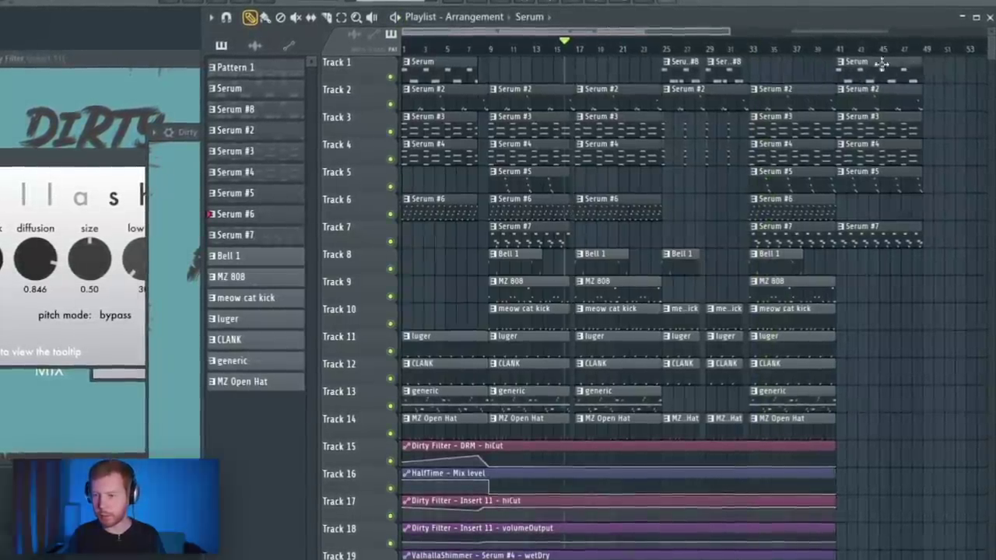
click(840, 51)
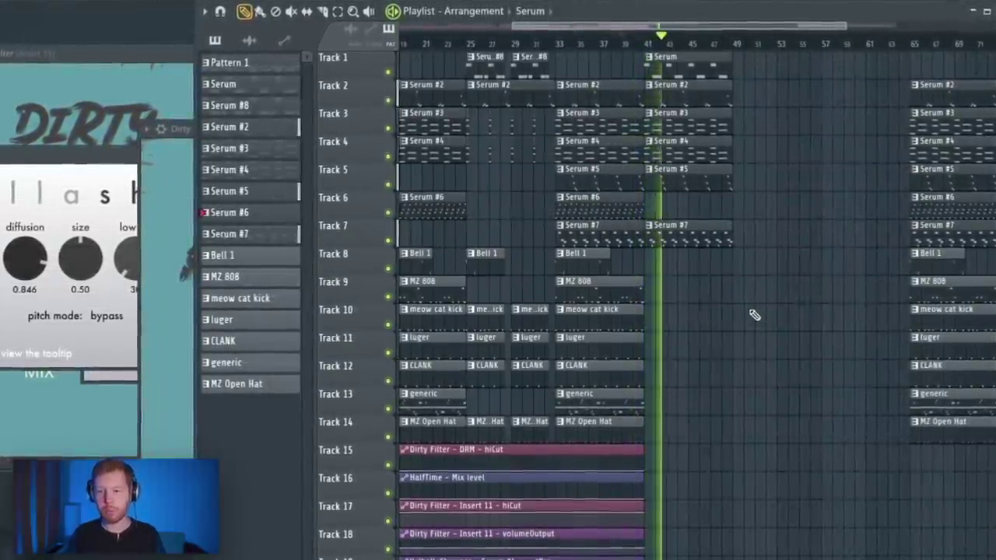
Step: Stop playback and copy the Track 2 to Track 14 clips from the bar 17 section to bar 49
drag(531, 53, 765, 388)
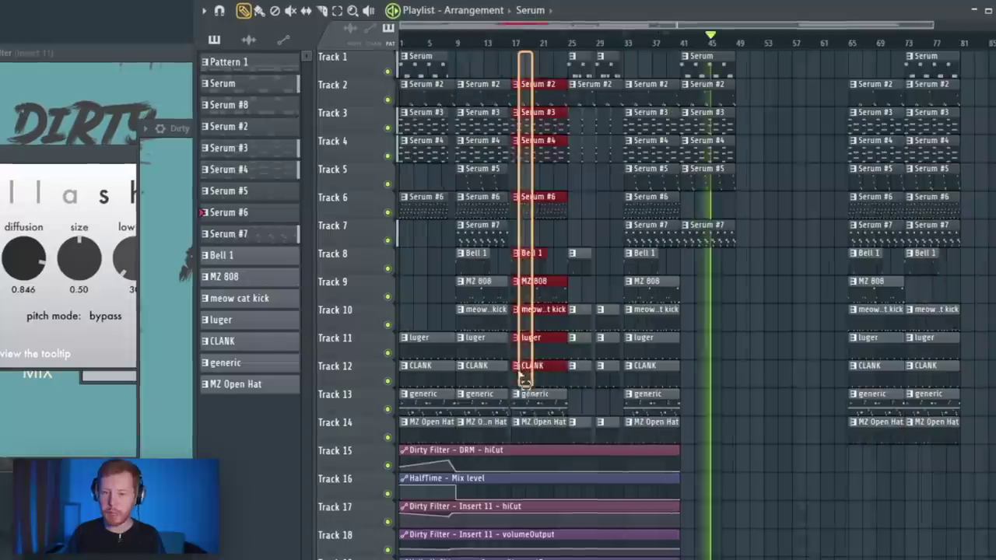
key(space)
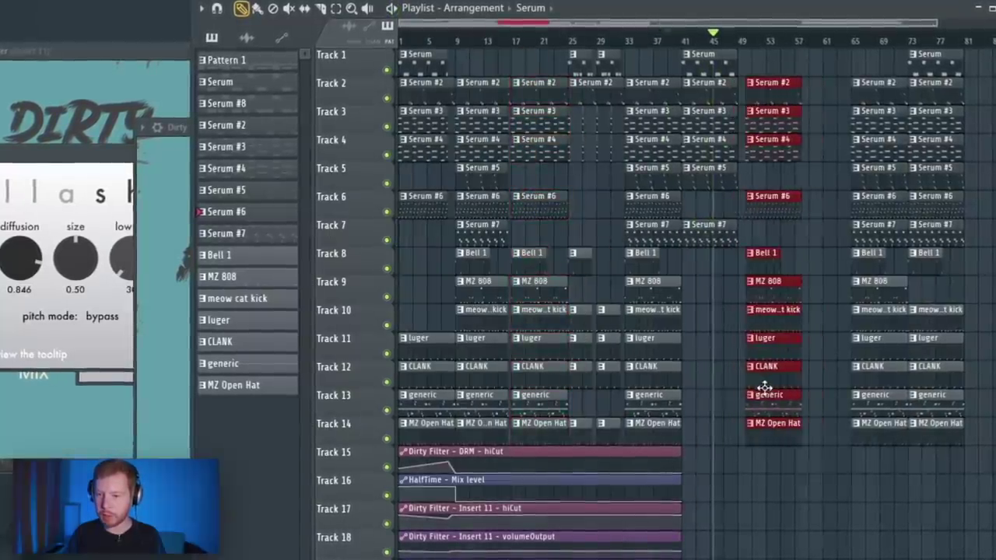
scroll(777, 381, up, 6)
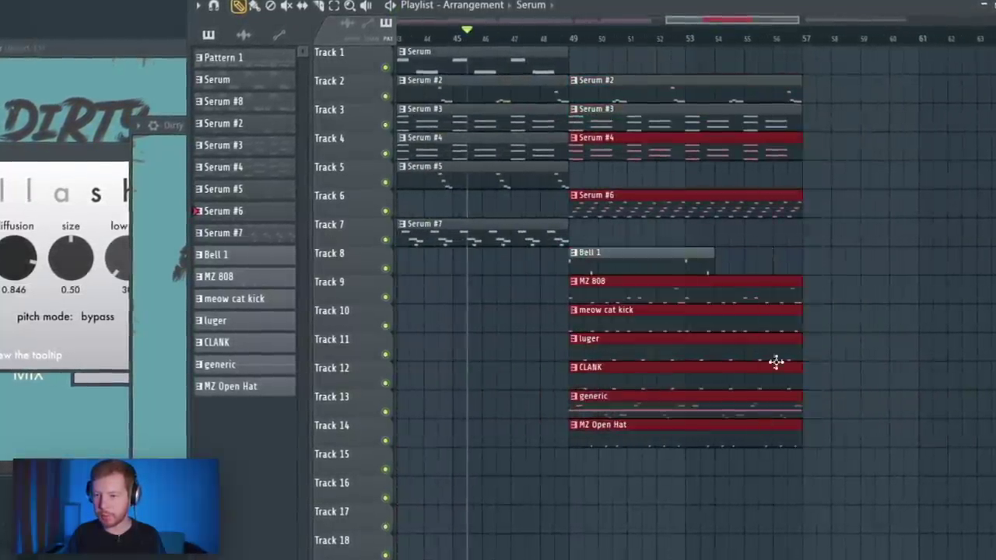
drag(809, 158, 804, 149)
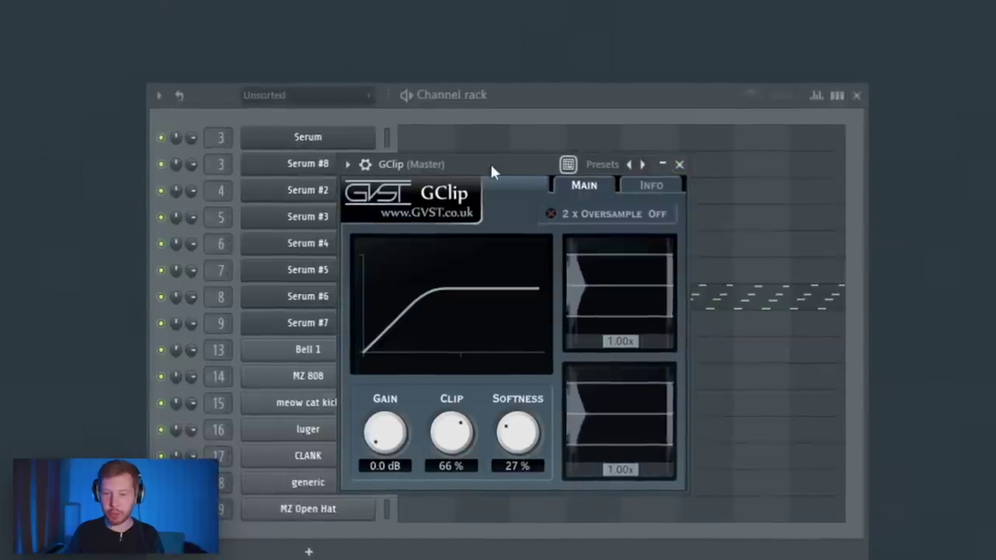
Step: Review the GClip plugin on the master, and close it together with the channel rack
drag(490, 161, 571, 142)
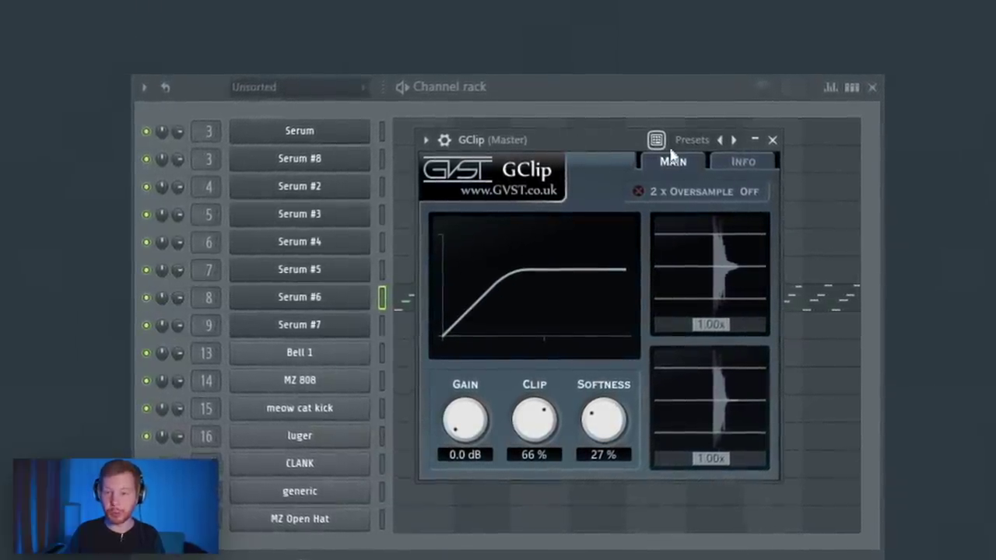
click(770, 141)
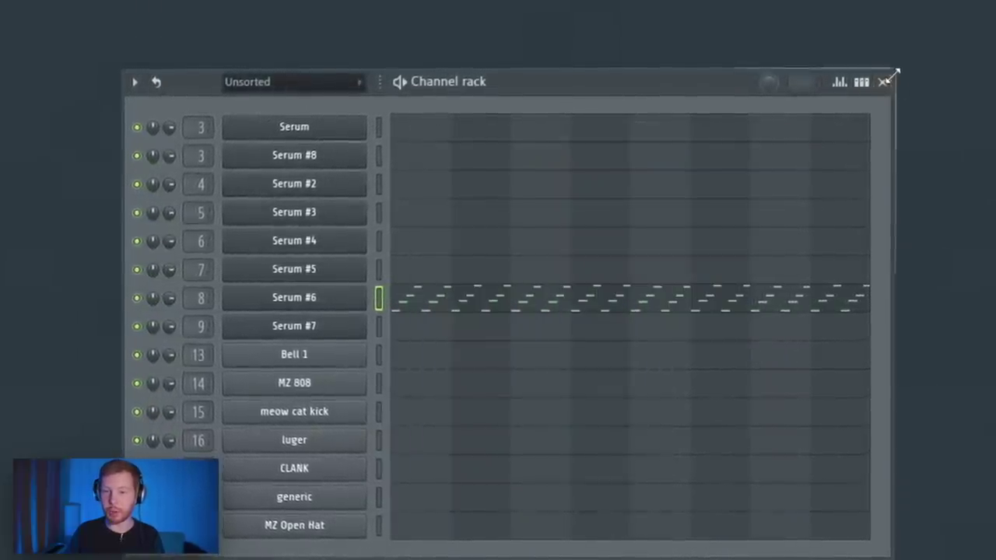
click(885, 81)
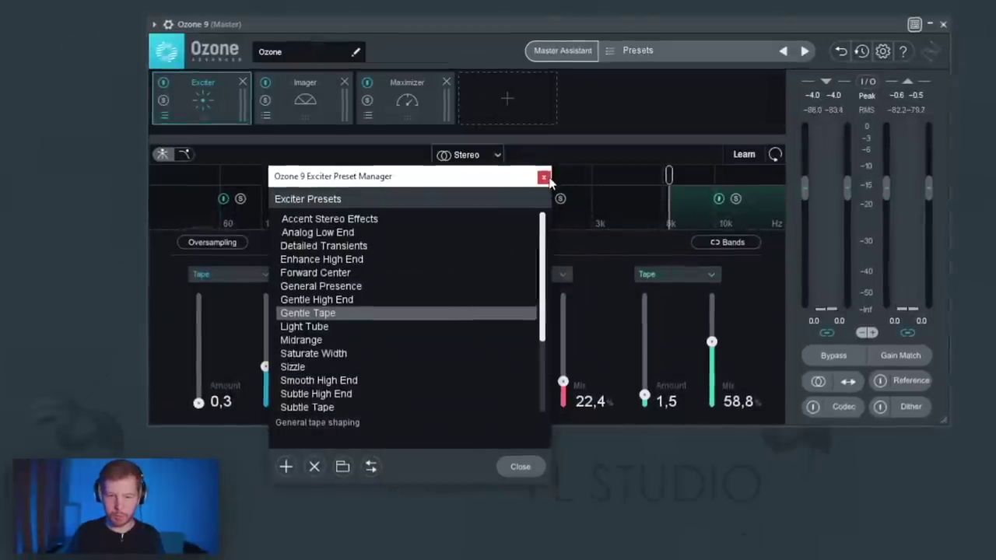
Step: Lower the Ozone Exciter's highest band mix to about 45% and slightly reduce the third band's mix
click(542, 175)
drag(712, 342, 713, 361)
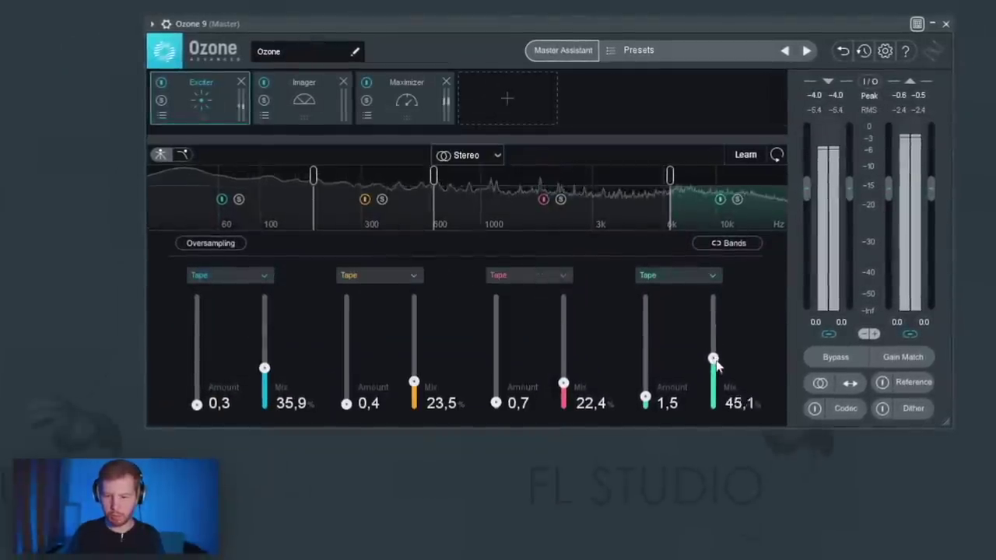
drag(564, 382, 563, 390)
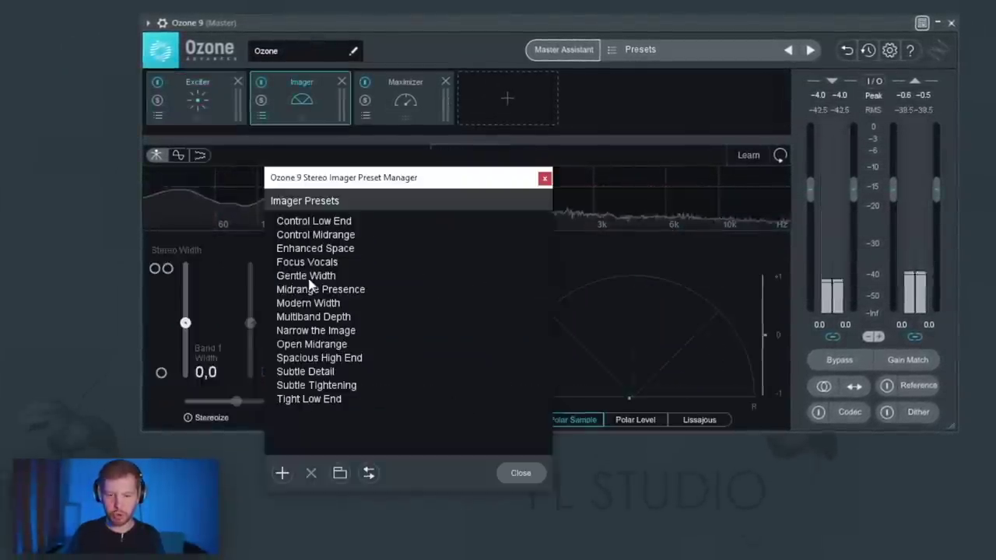
Step: Load the Gentle Width preset in Ozone's Imager and open the Maximizer module
click(322, 280)
click(544, 175)
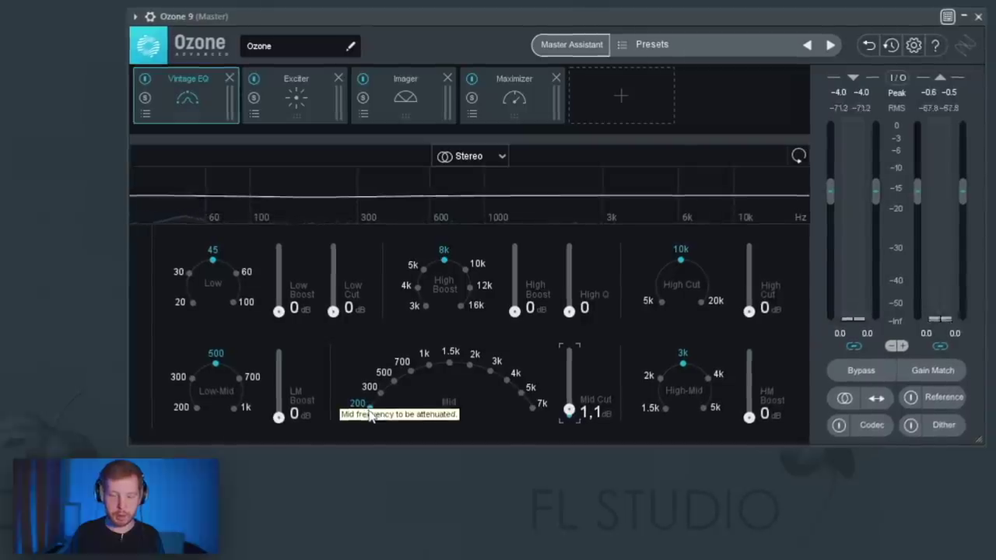
click(513, 95)
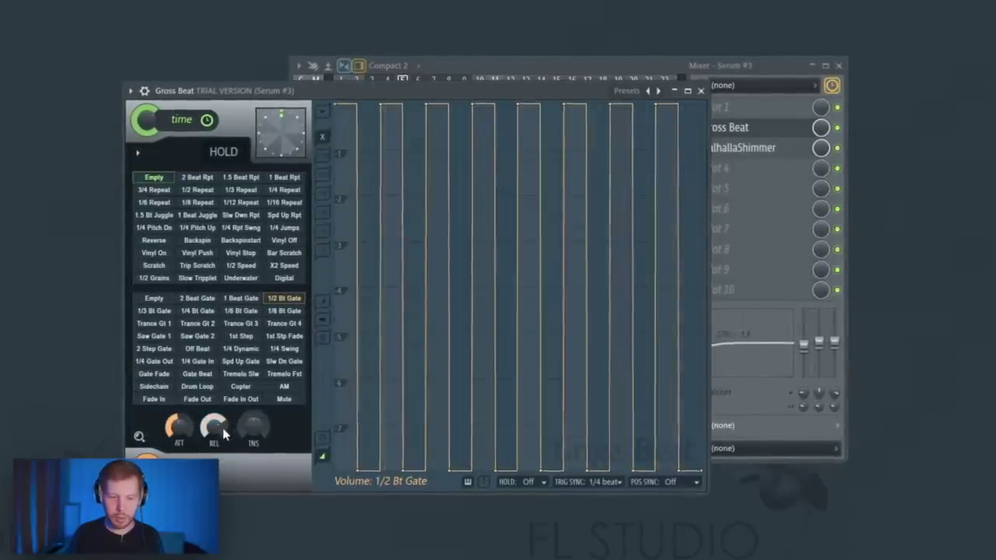
Step: Set up Gross Beat with the 1/2 Bt Gate volume preset on the Serum #4 mixer track and bring back the mixer
click(703, 89)
click(728, 167)
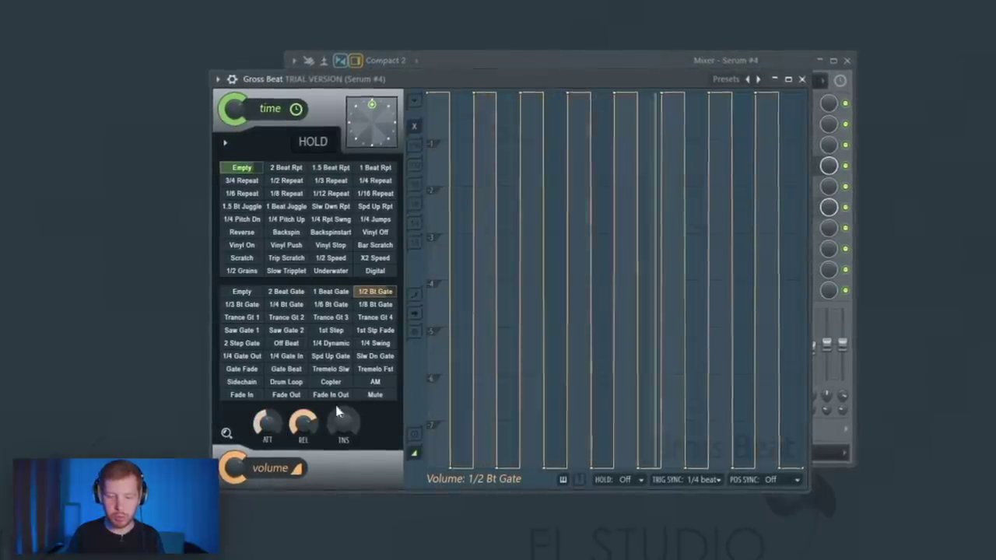
key(F9)
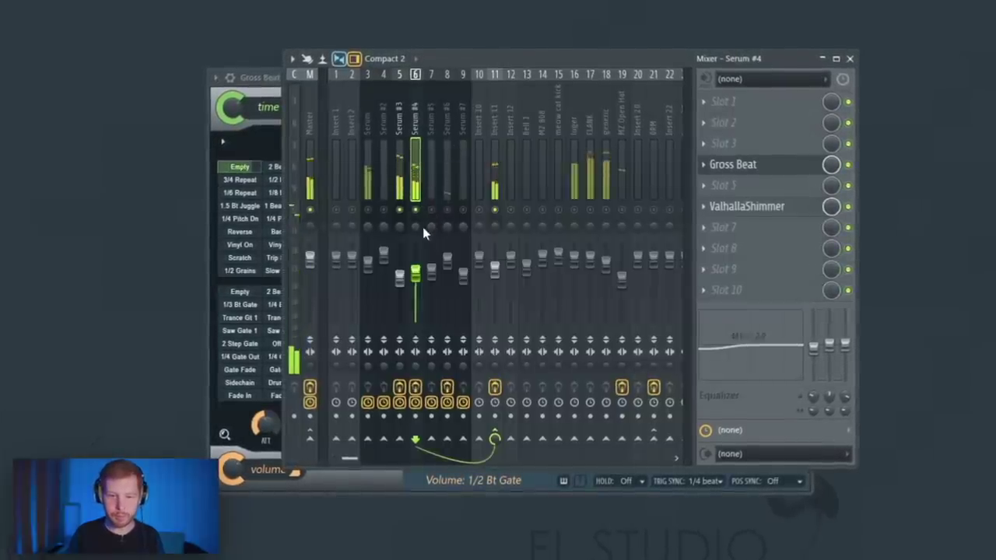